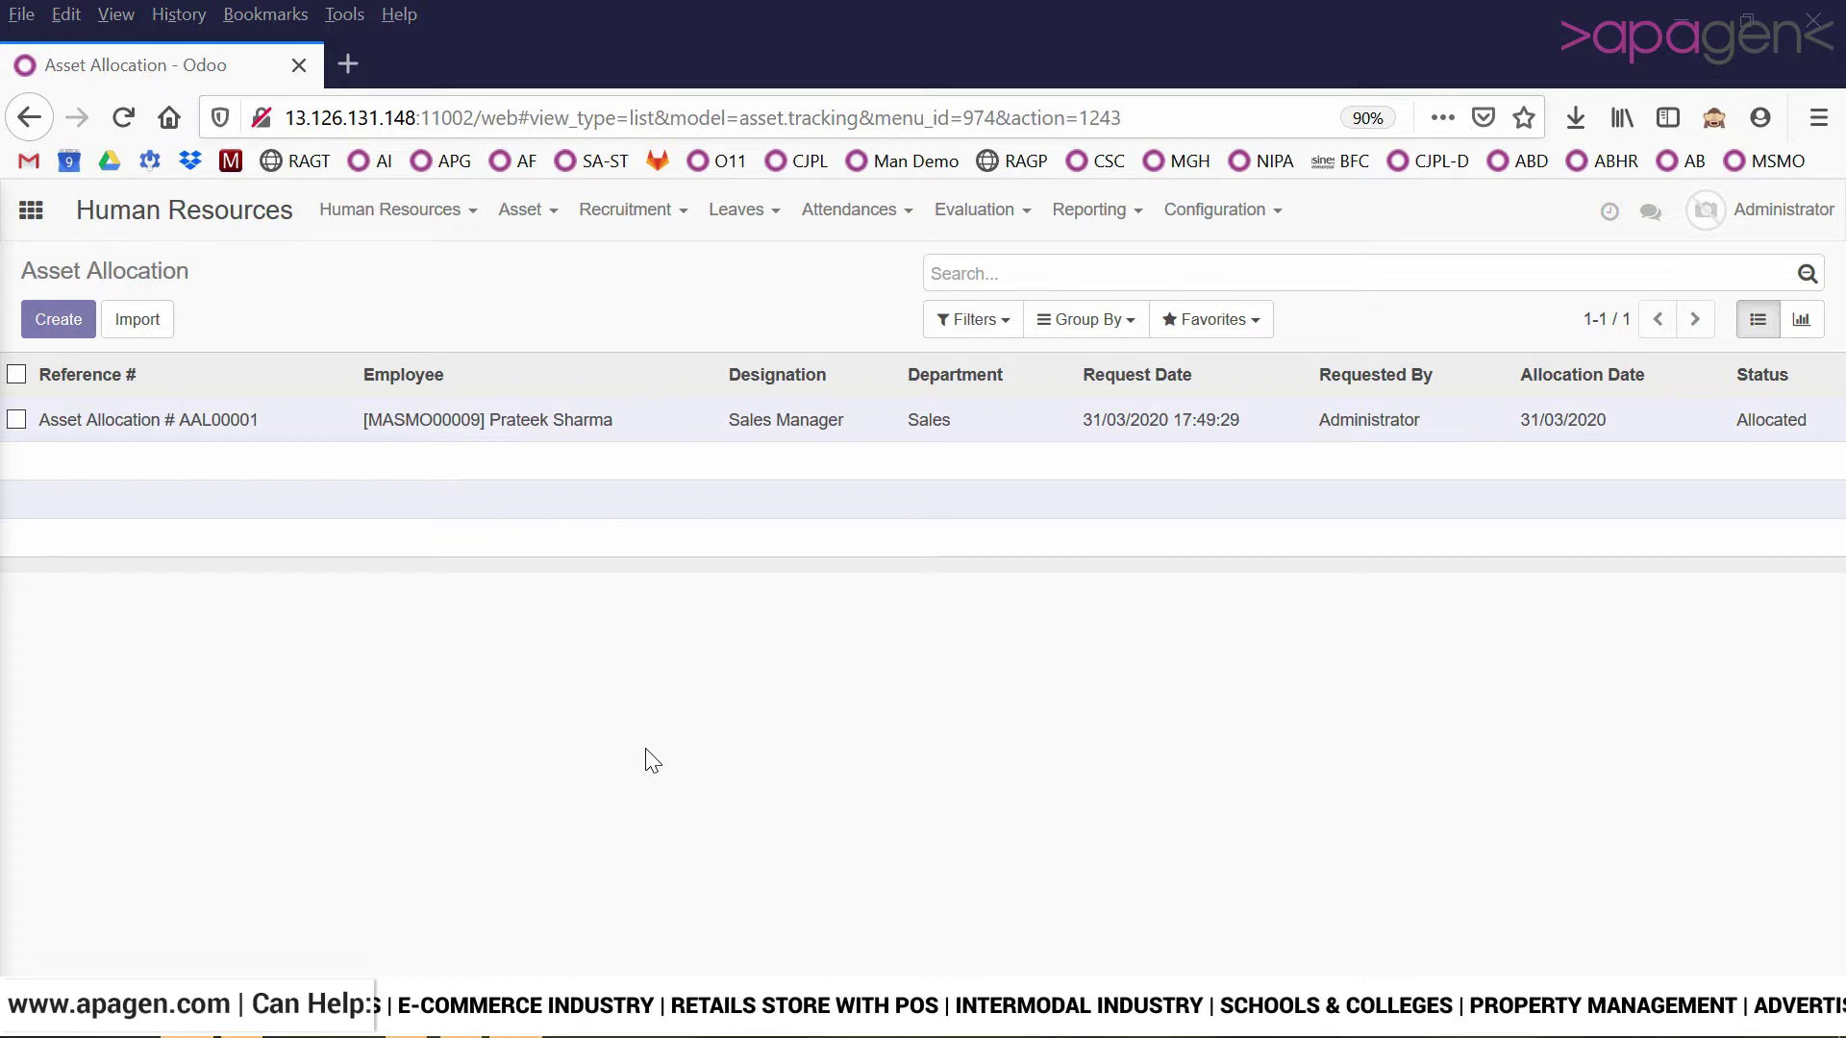
Step: Inspect the Laptop asset type in edit mode, then open the Mobile Phone asset type
click(527, 223)
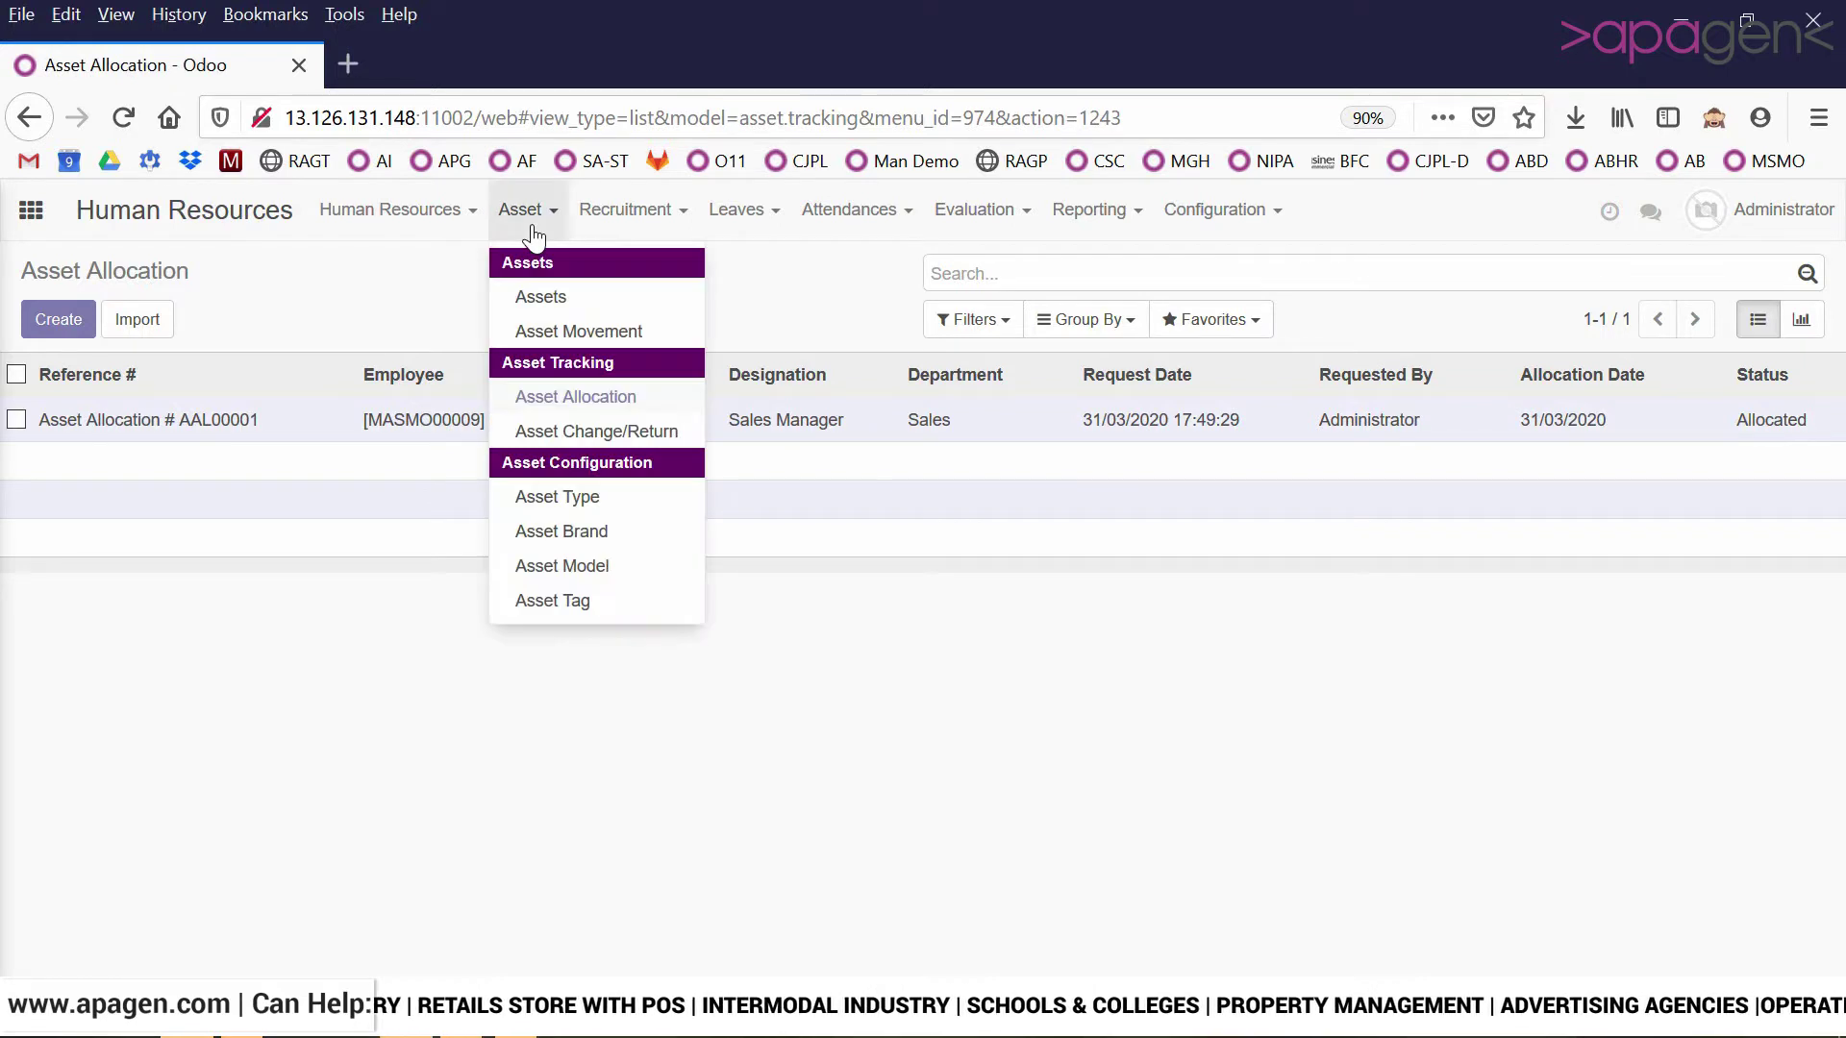
click(594, 498)
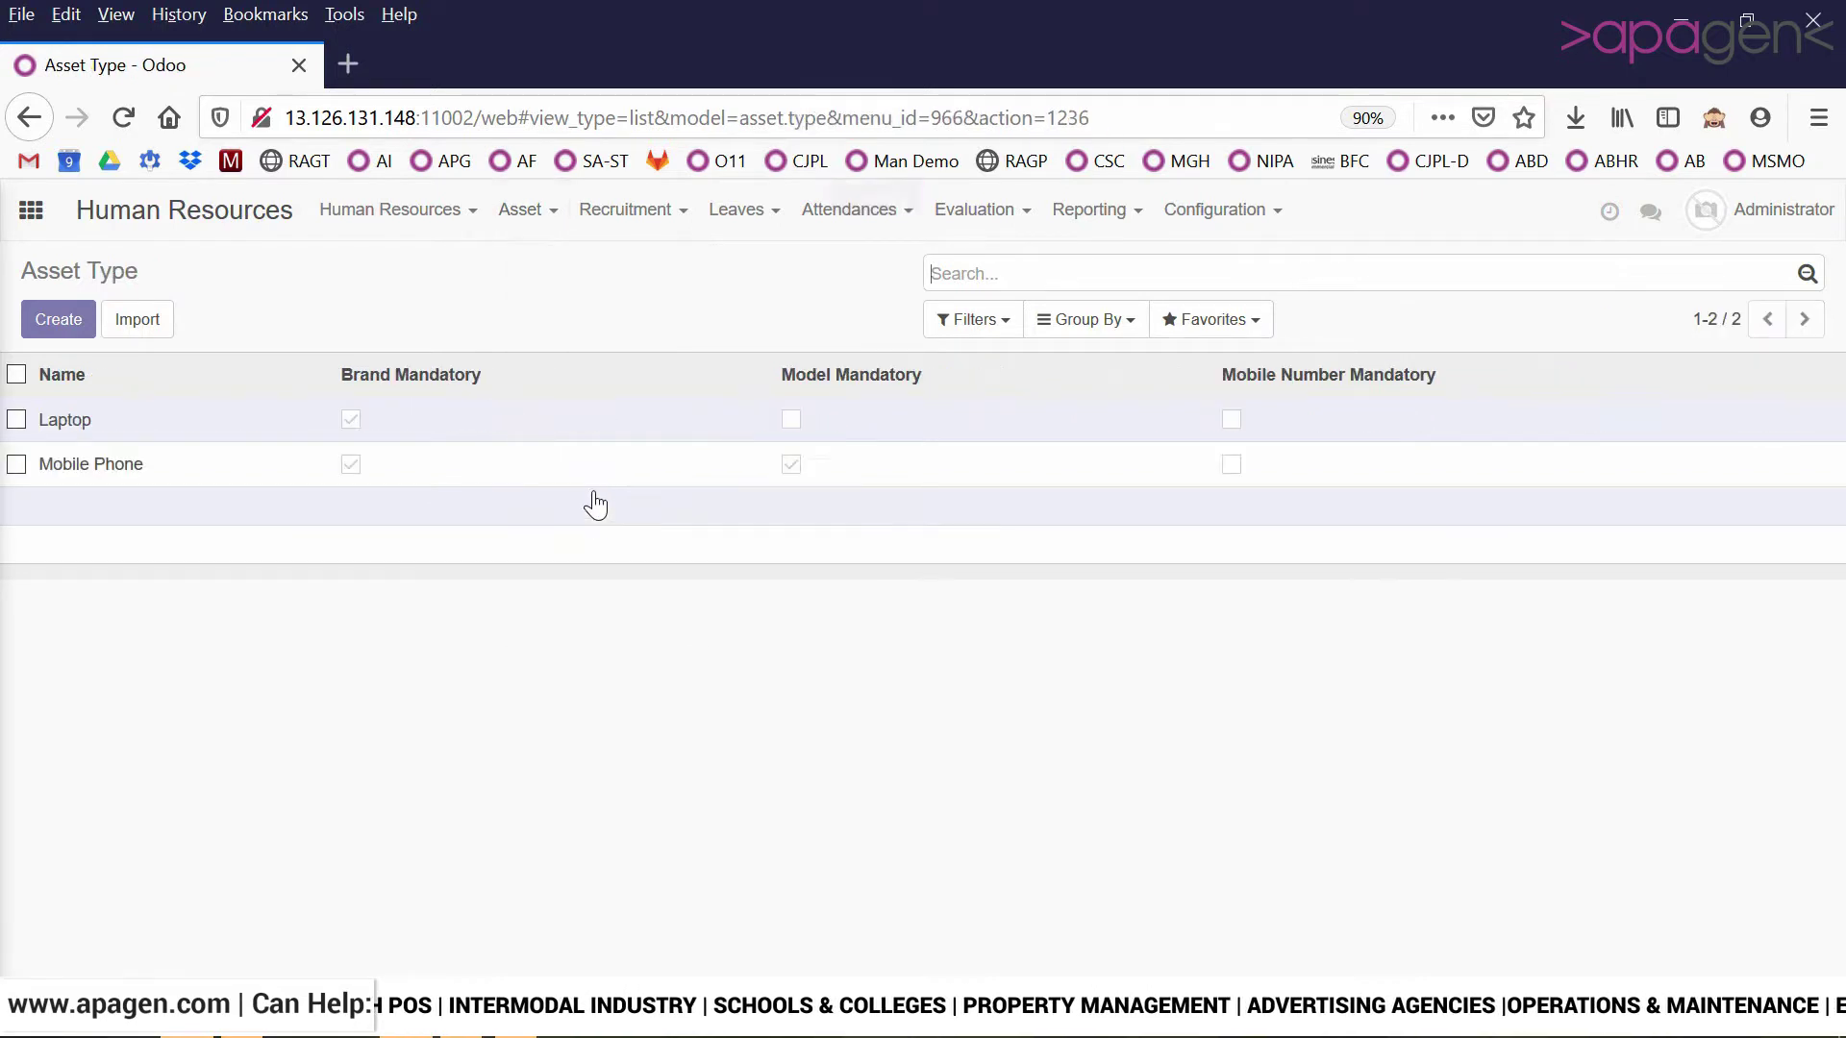
click(409, 431)
click(50, 325)
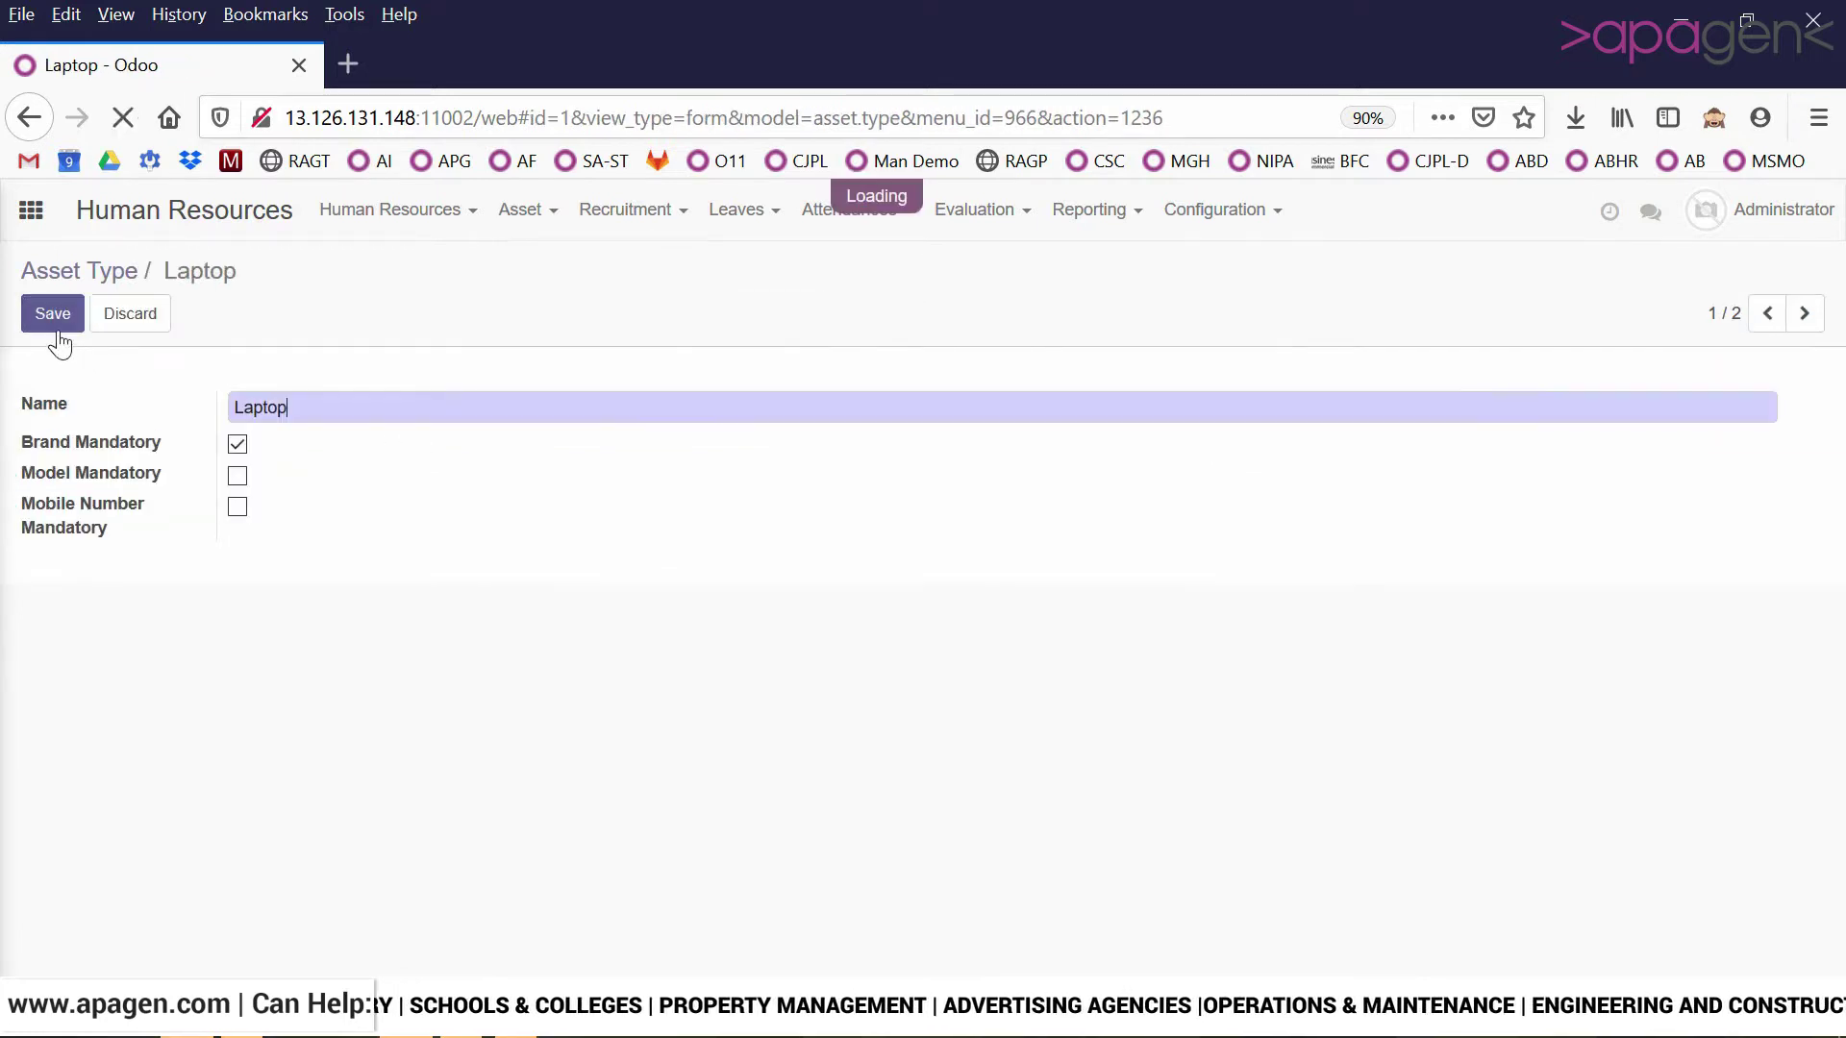
drag(344, 397, 152, 400)
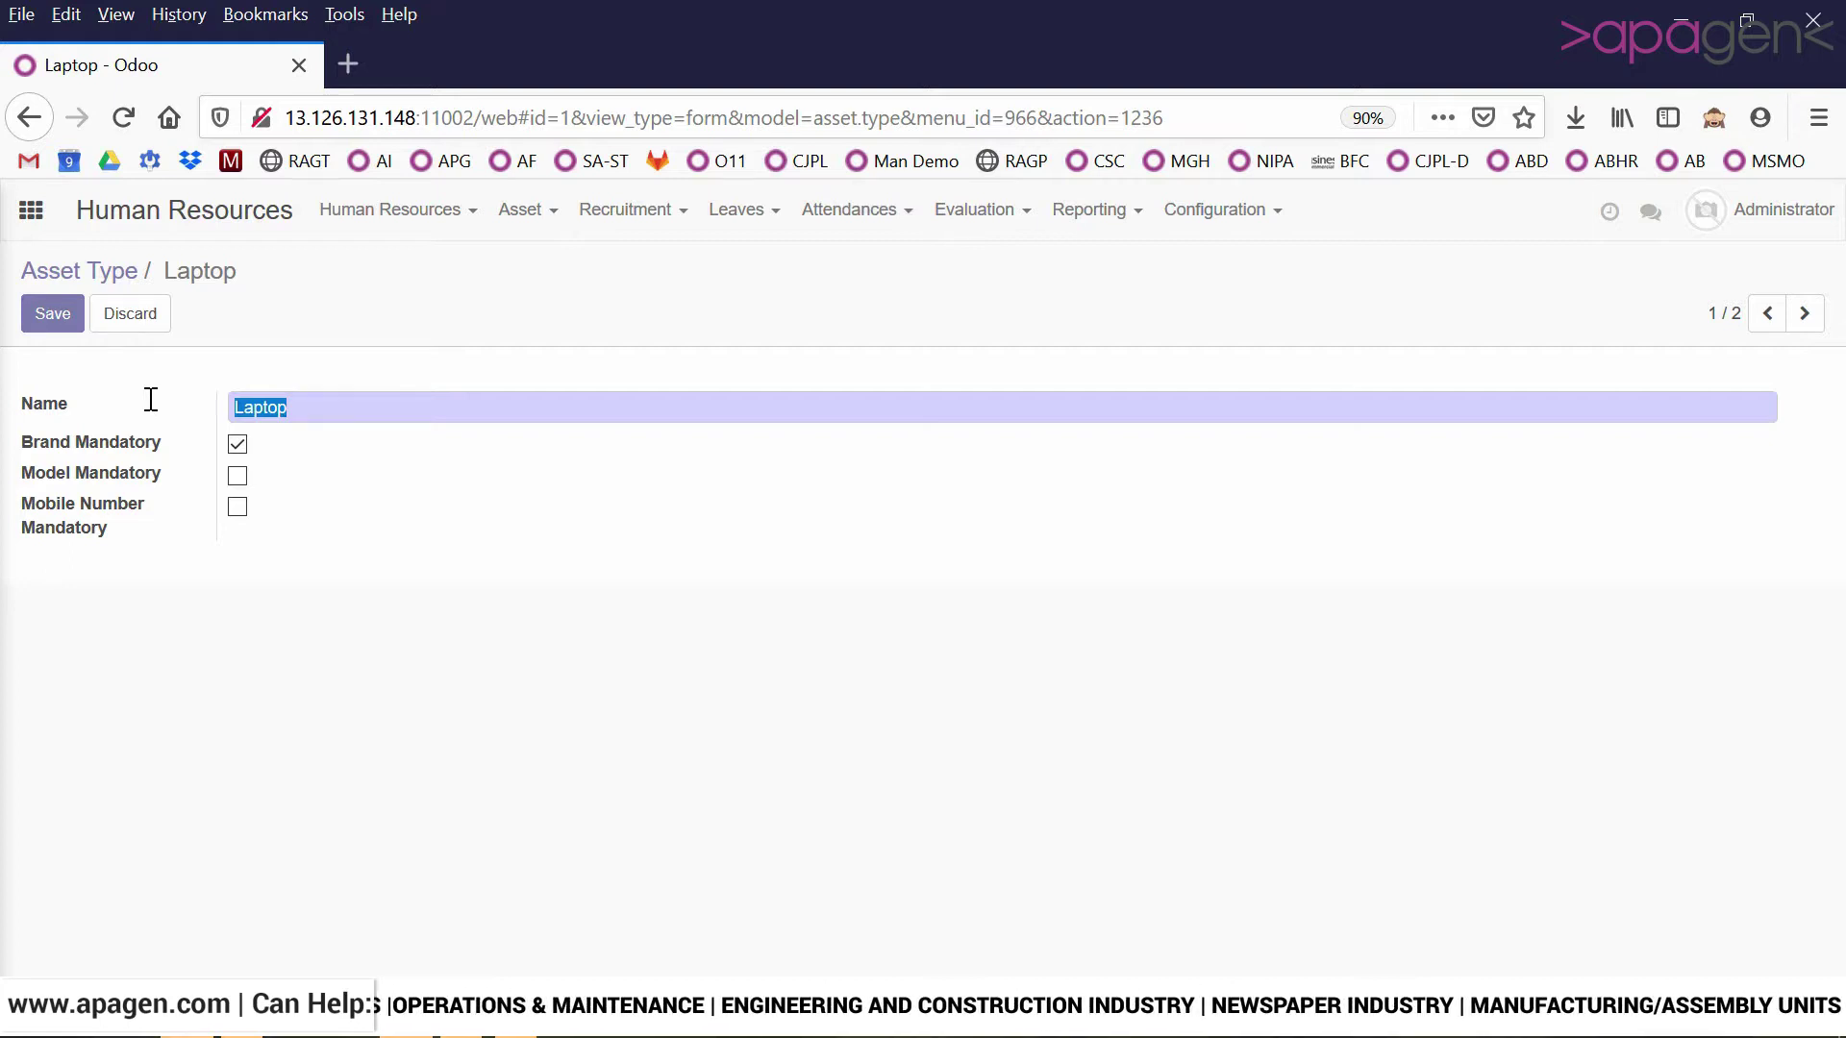
click(118, 277)
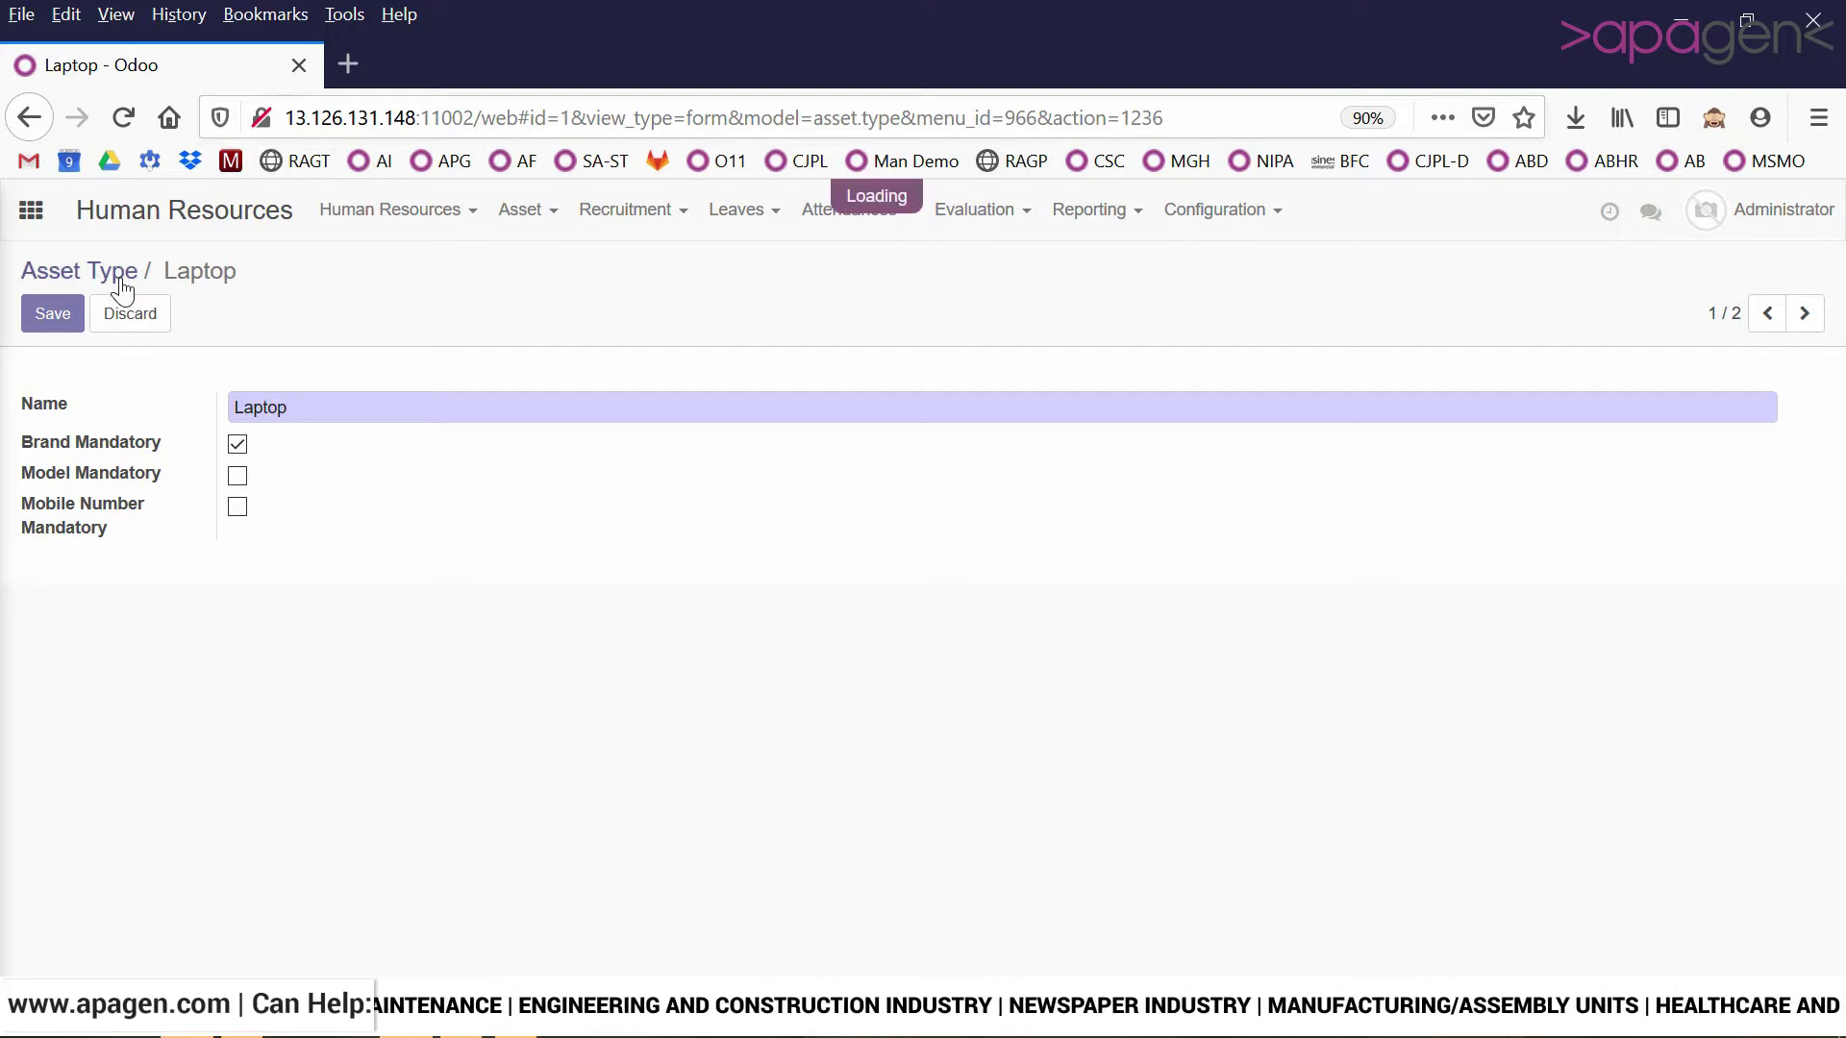
click(413, 481)
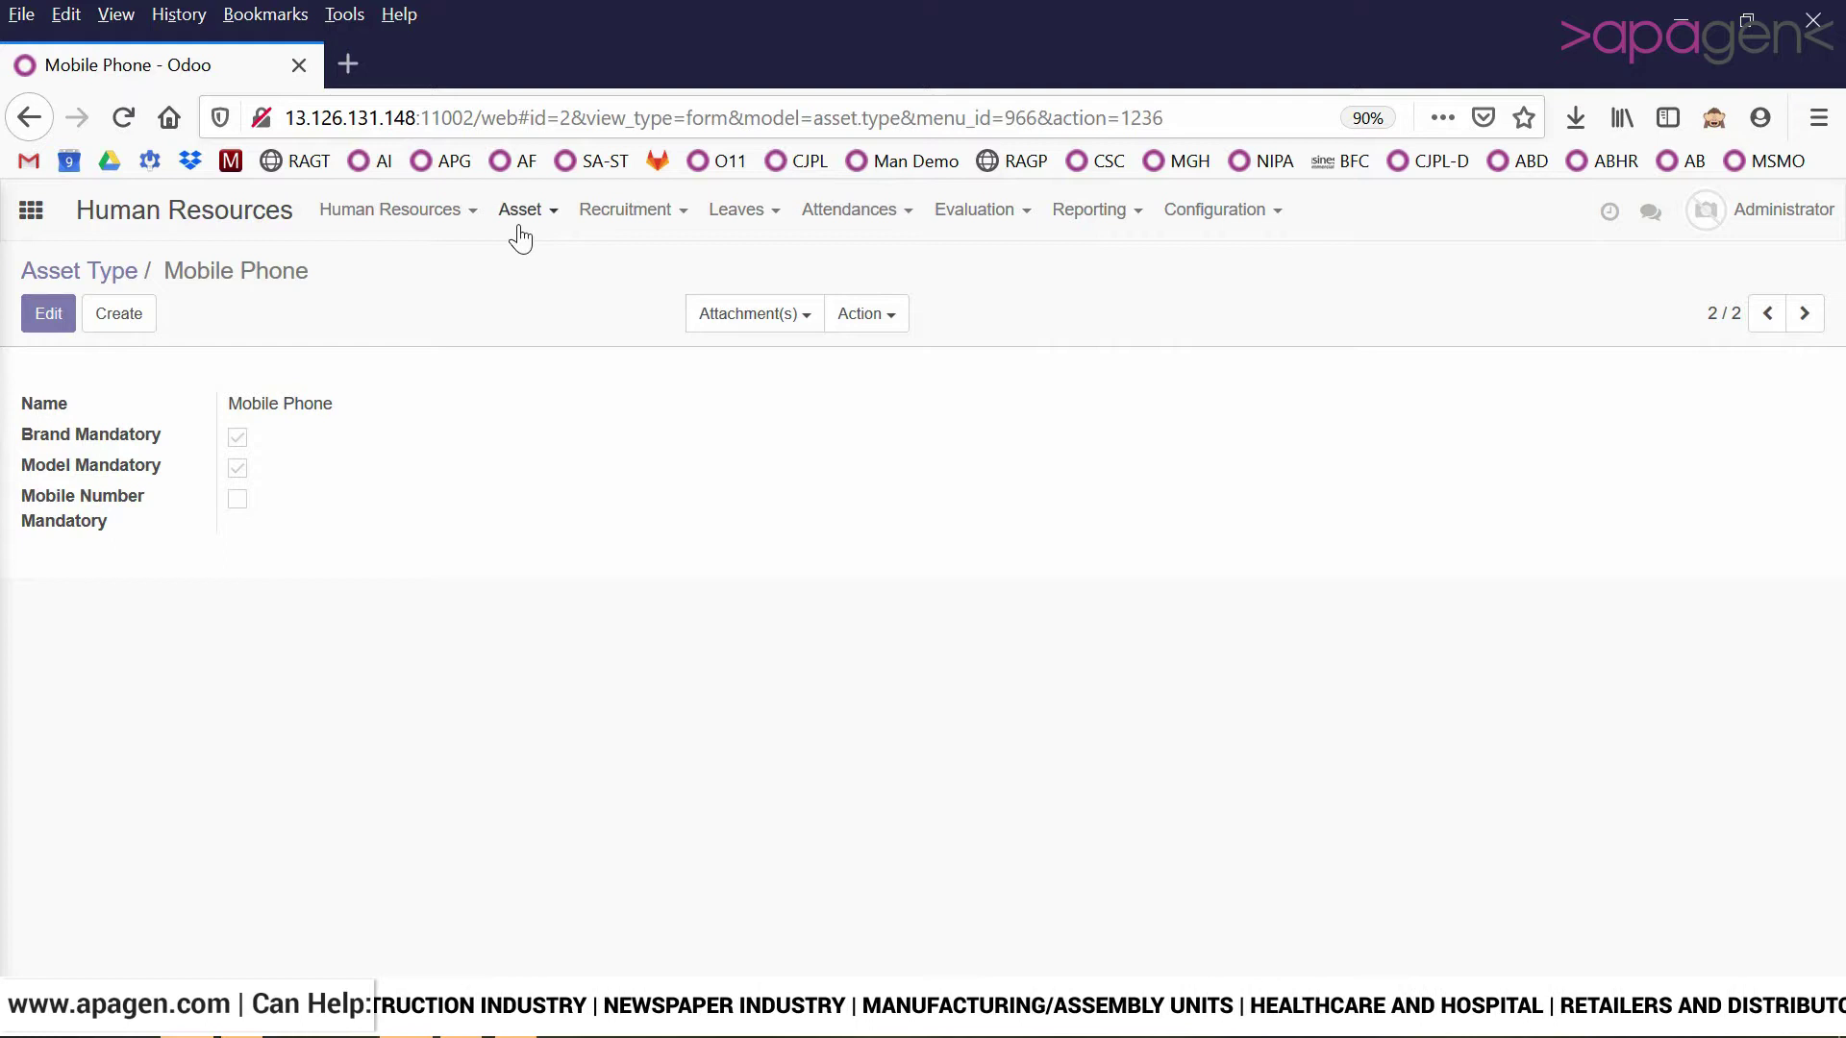
Step: Open the Lenovo asset brand record in edit mode
click(520, 236)
click(556, 532)
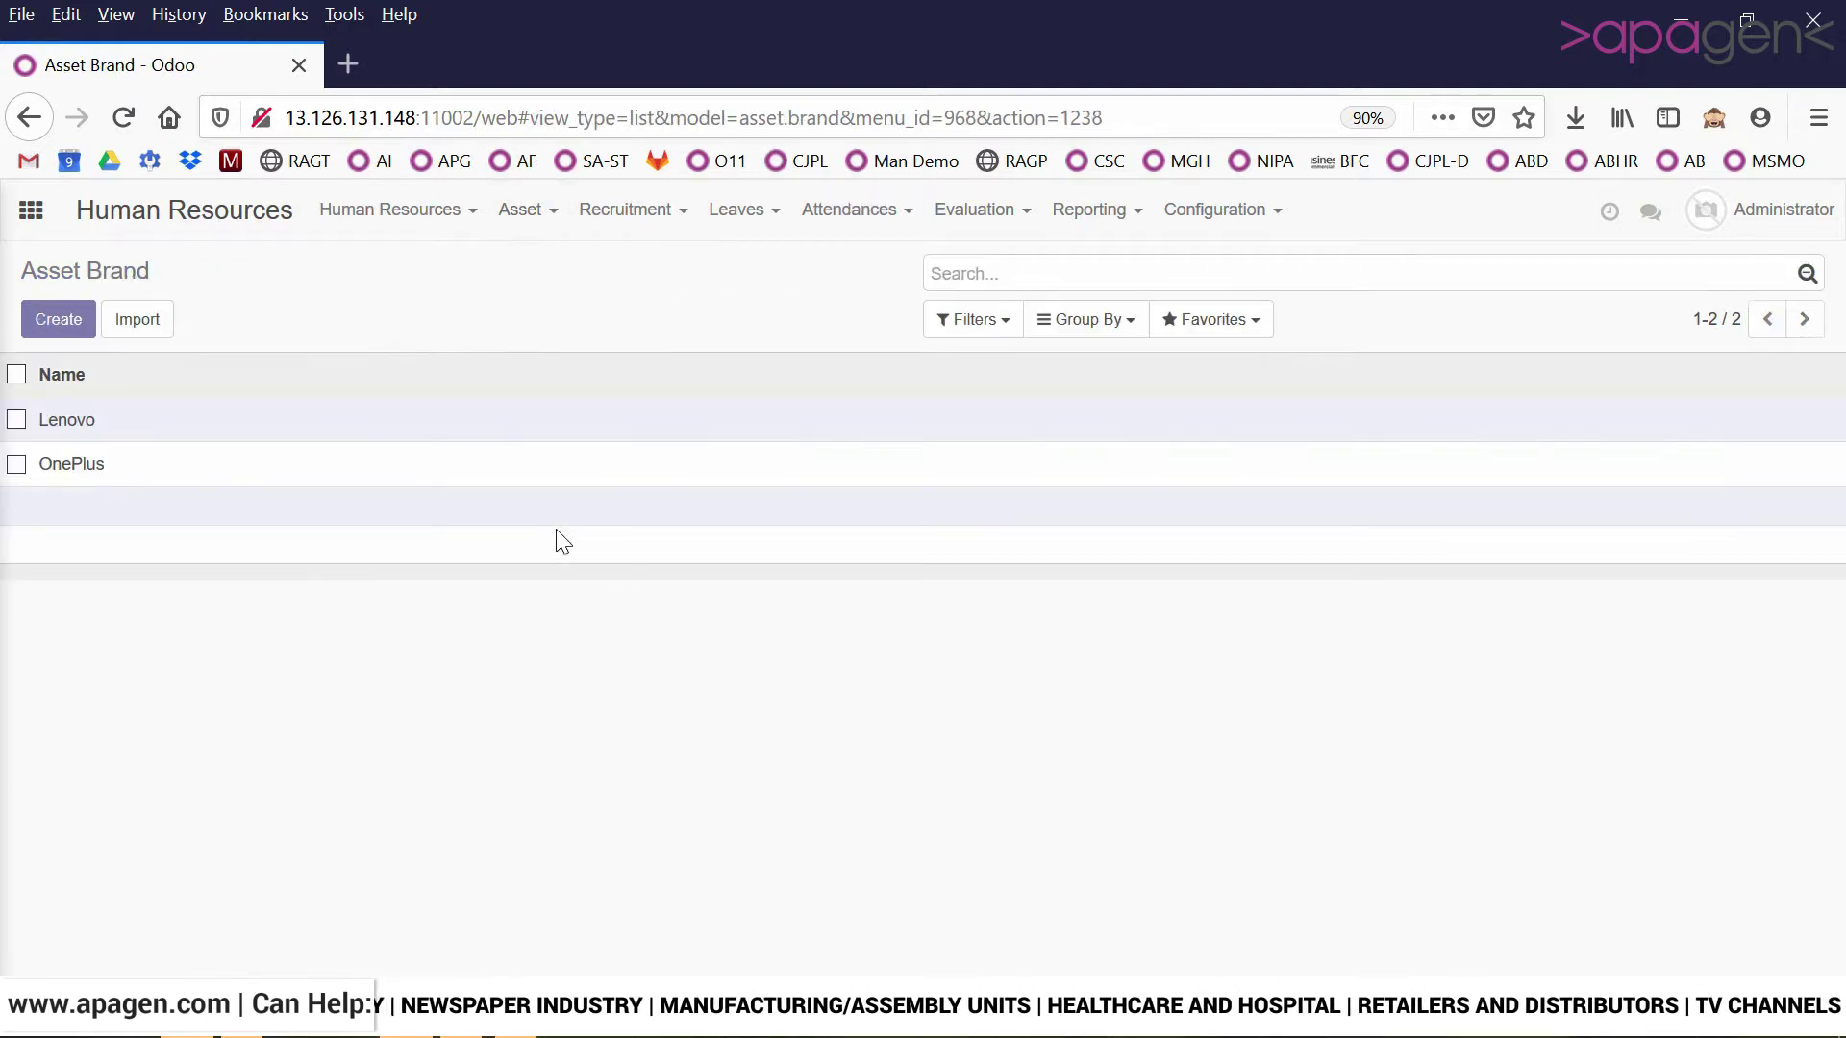
click(341, 431)
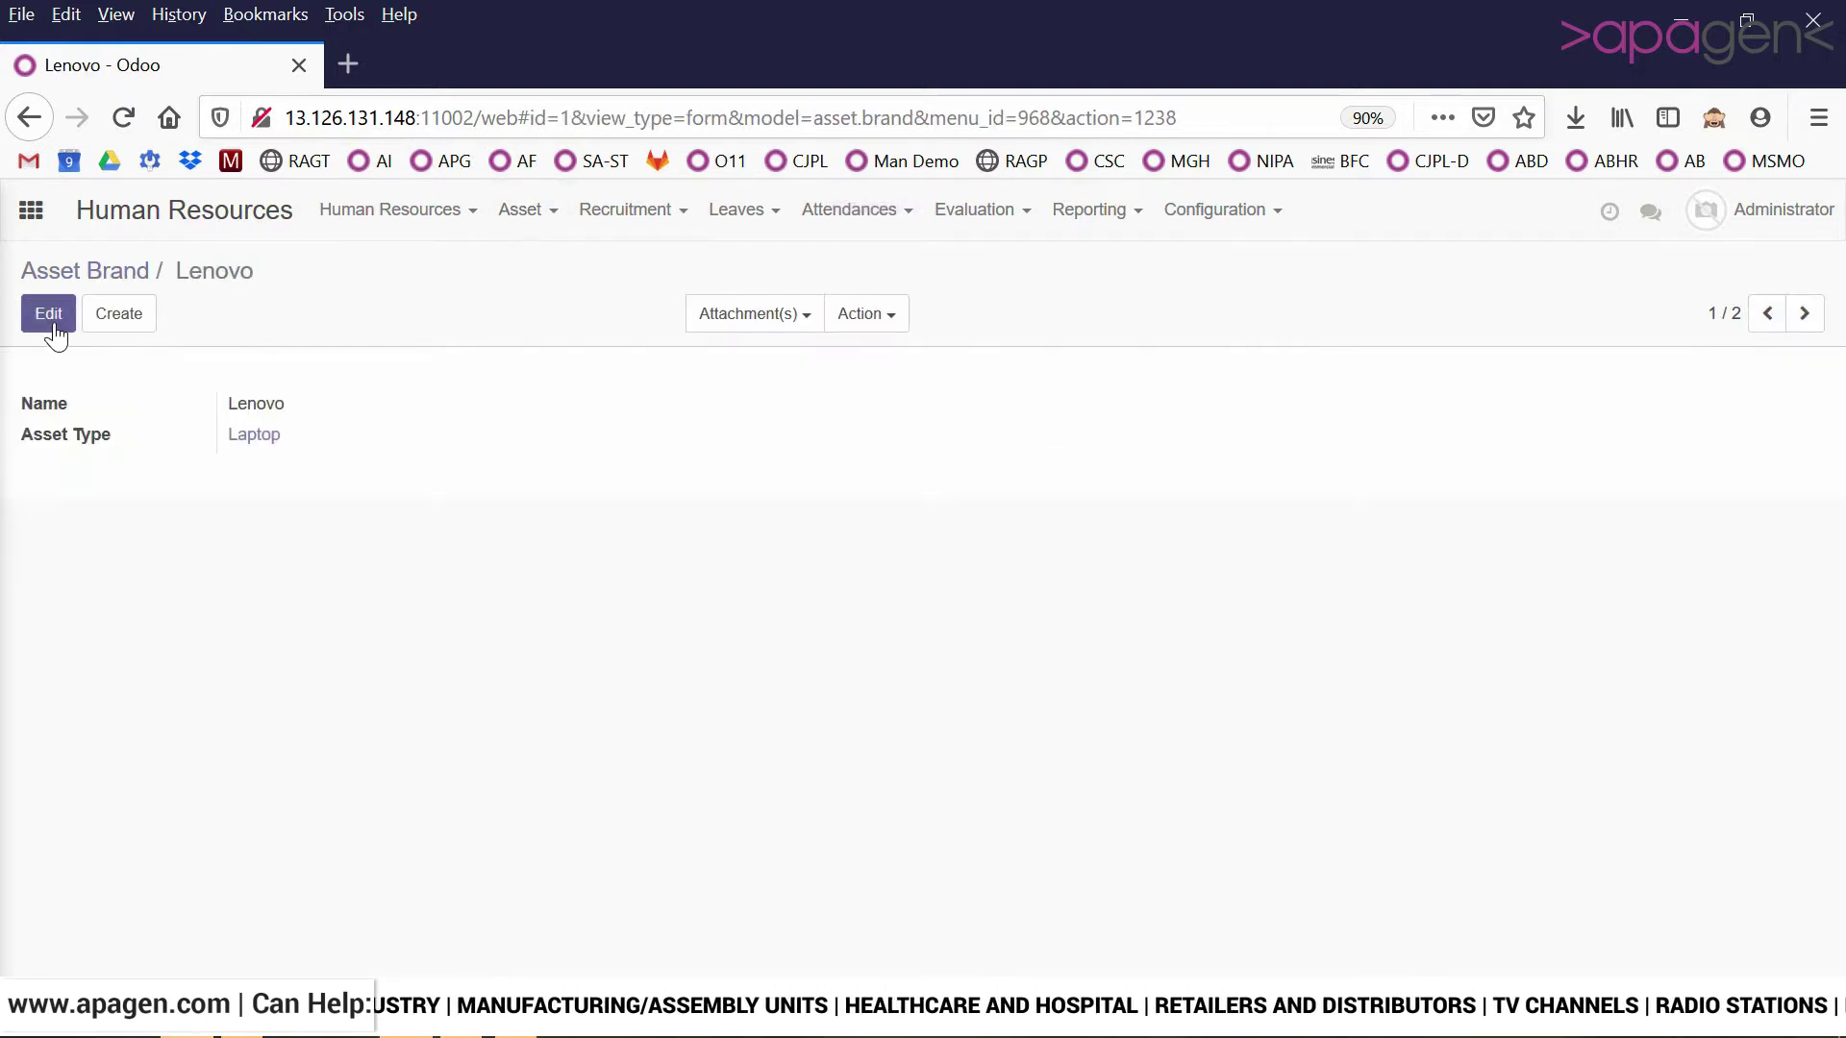
click(48, 314)
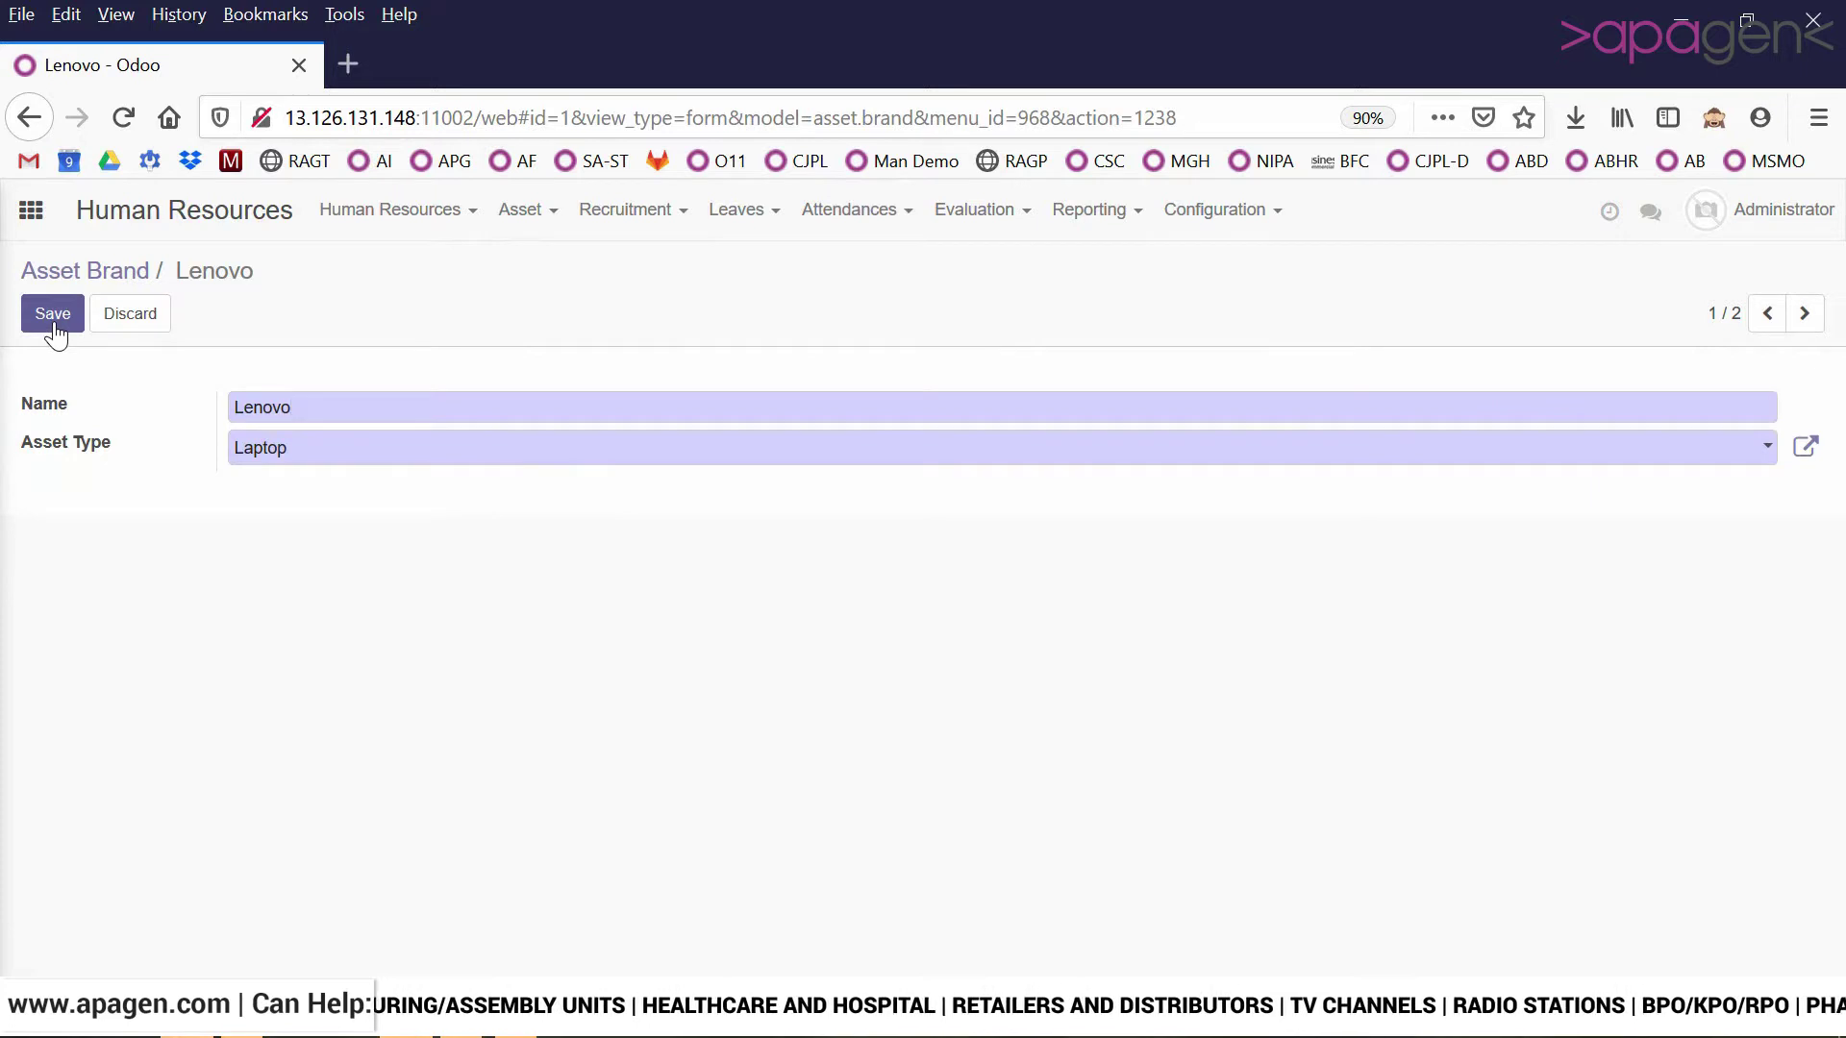
Step: Review the 3T asset model record
click(504, 227)
click(566, 565)
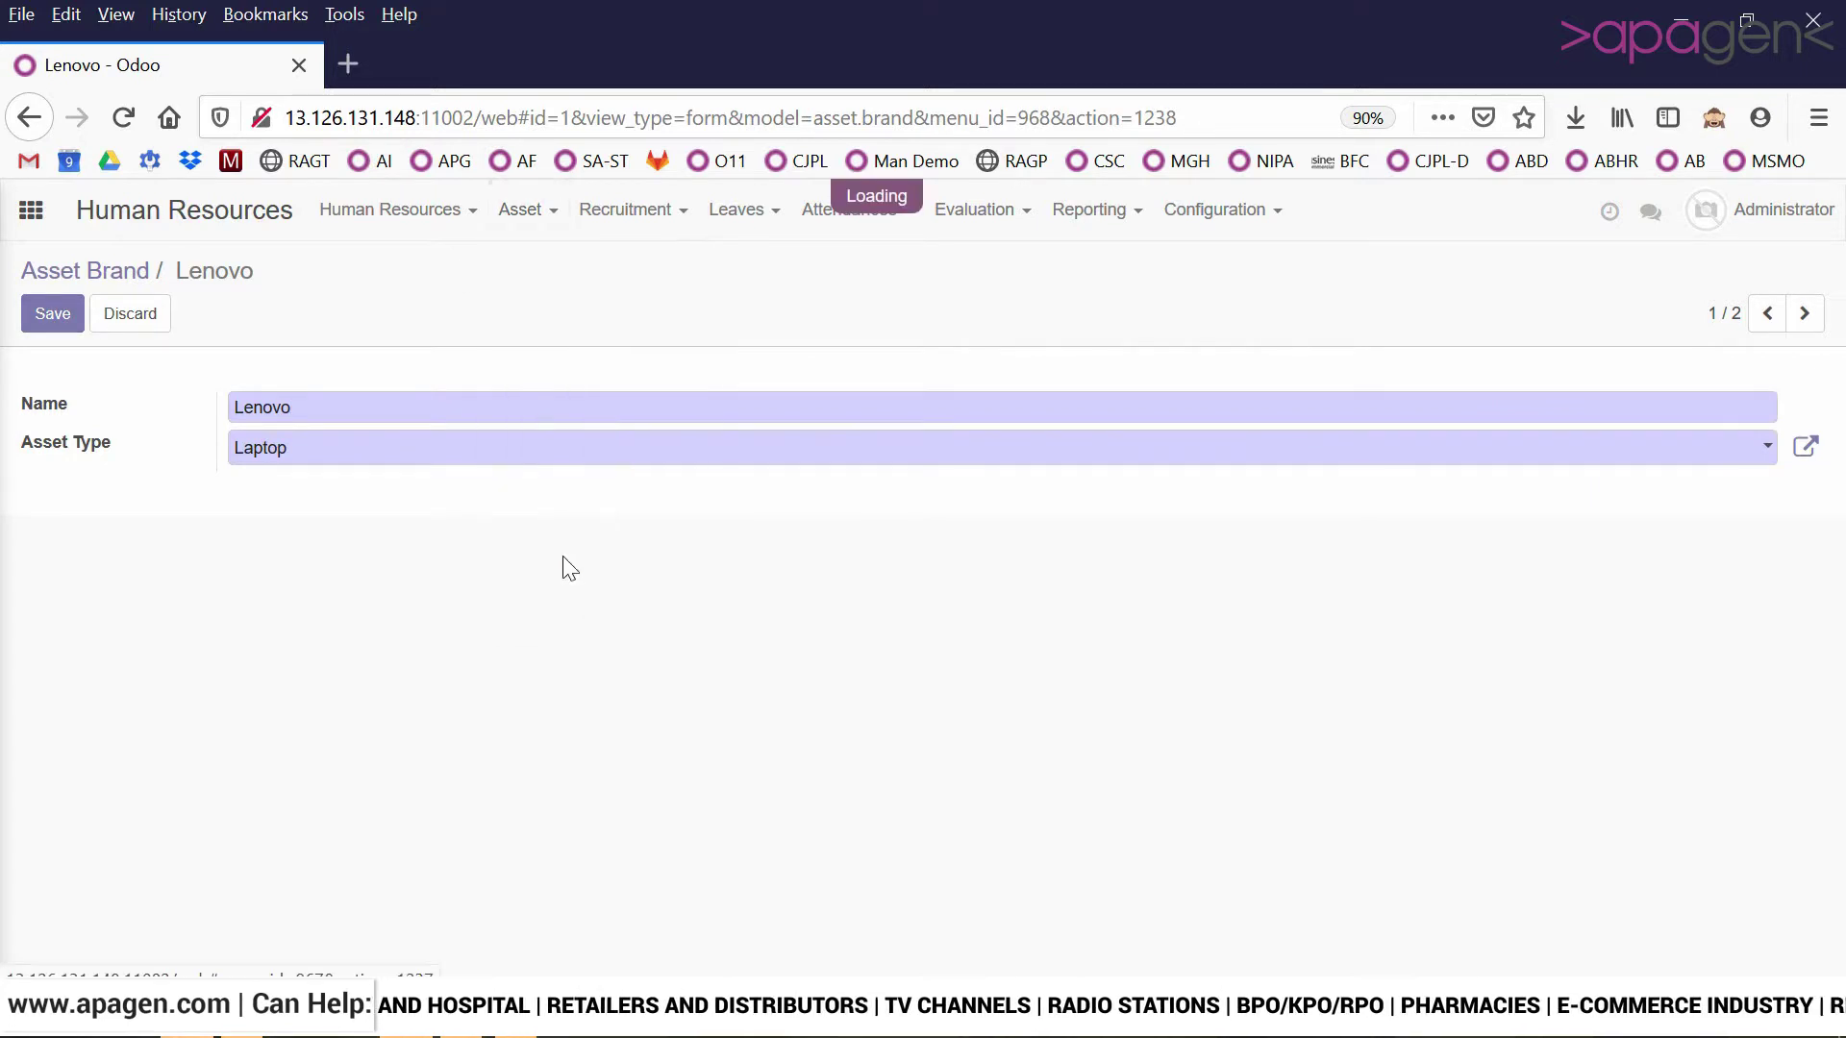
click(354, 465)
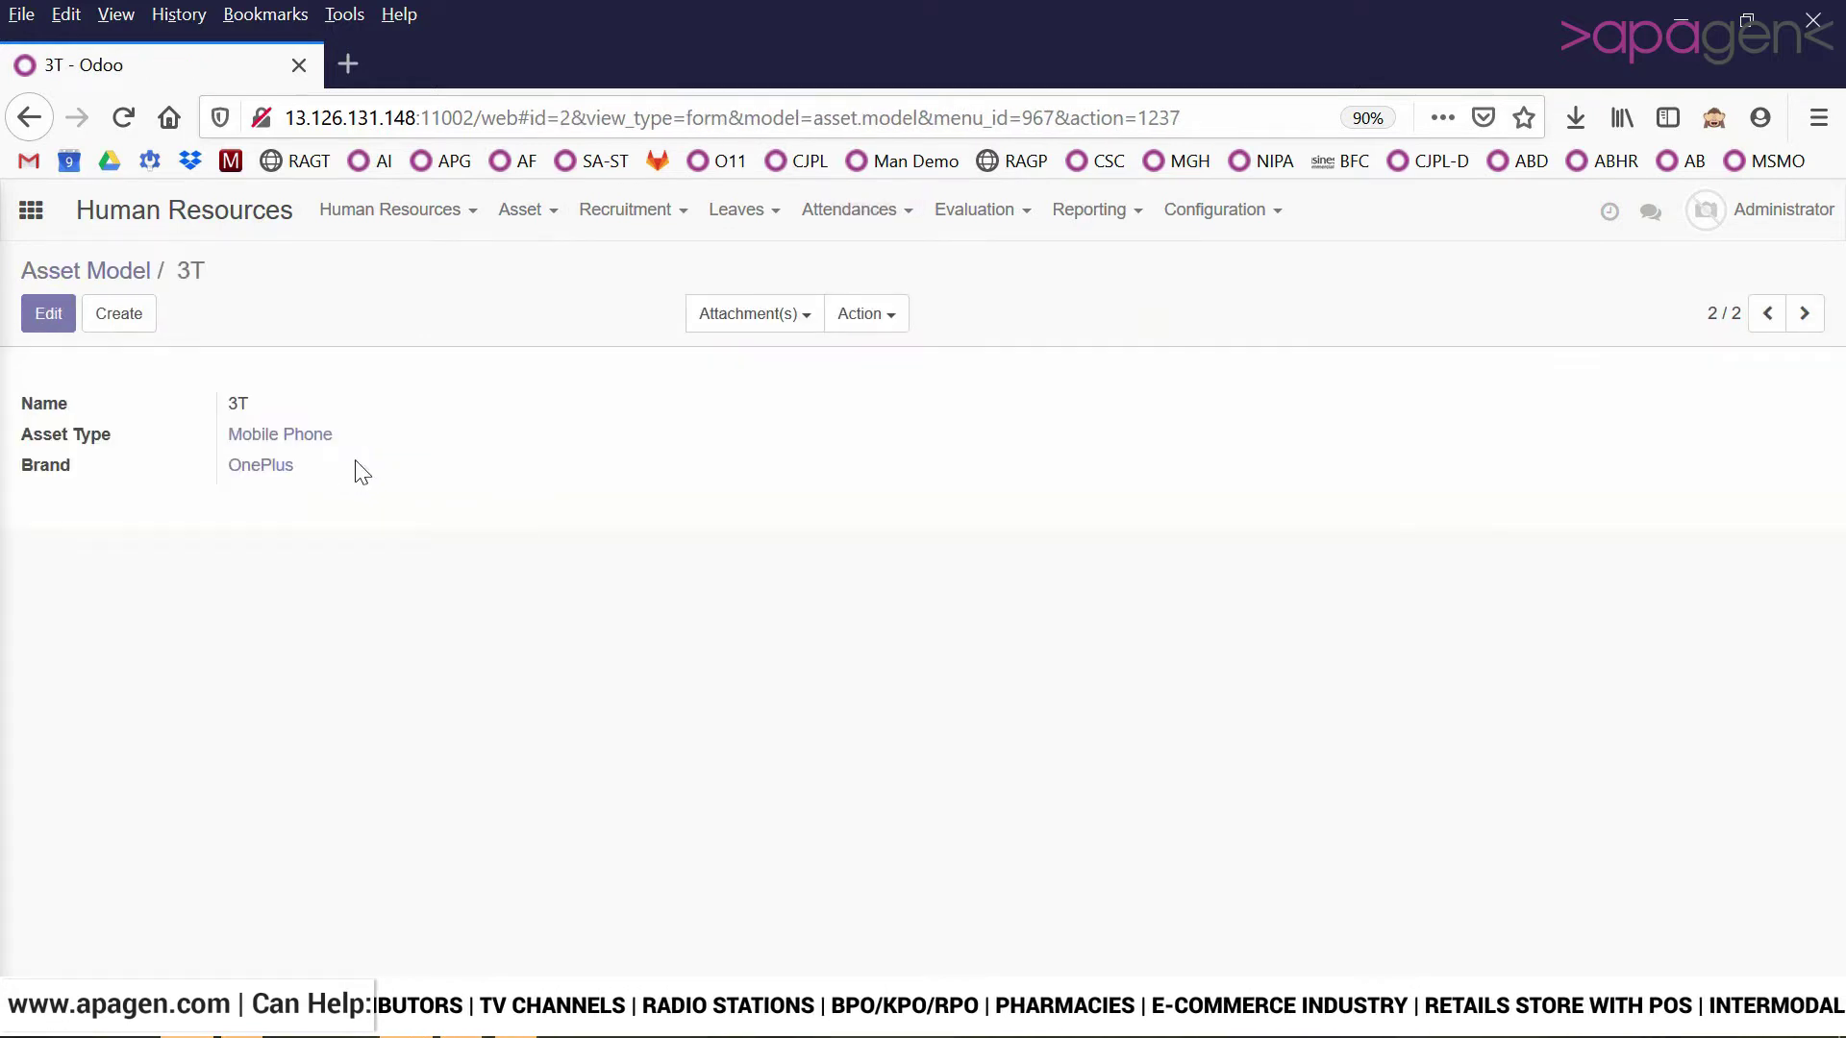
Step: Go to the Asset Tag list, starting and then discarding a new tag
click(529, 221)
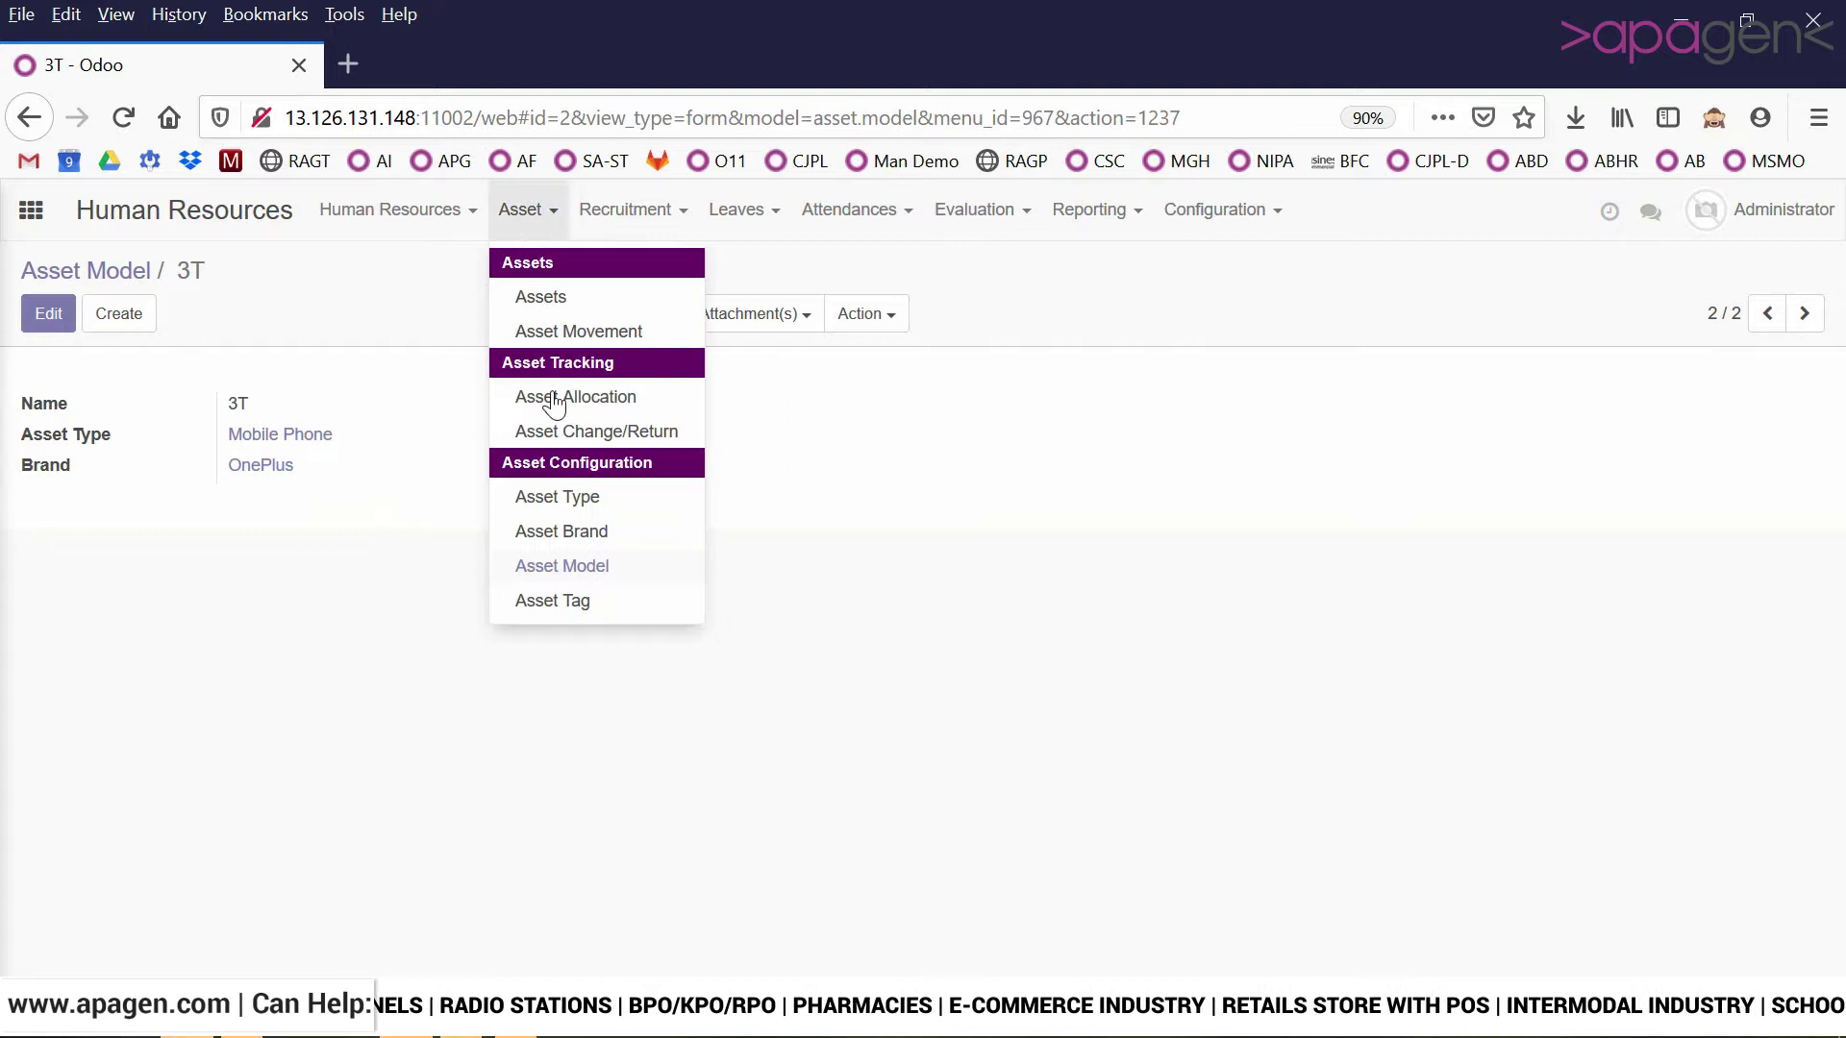
click(577, 603)
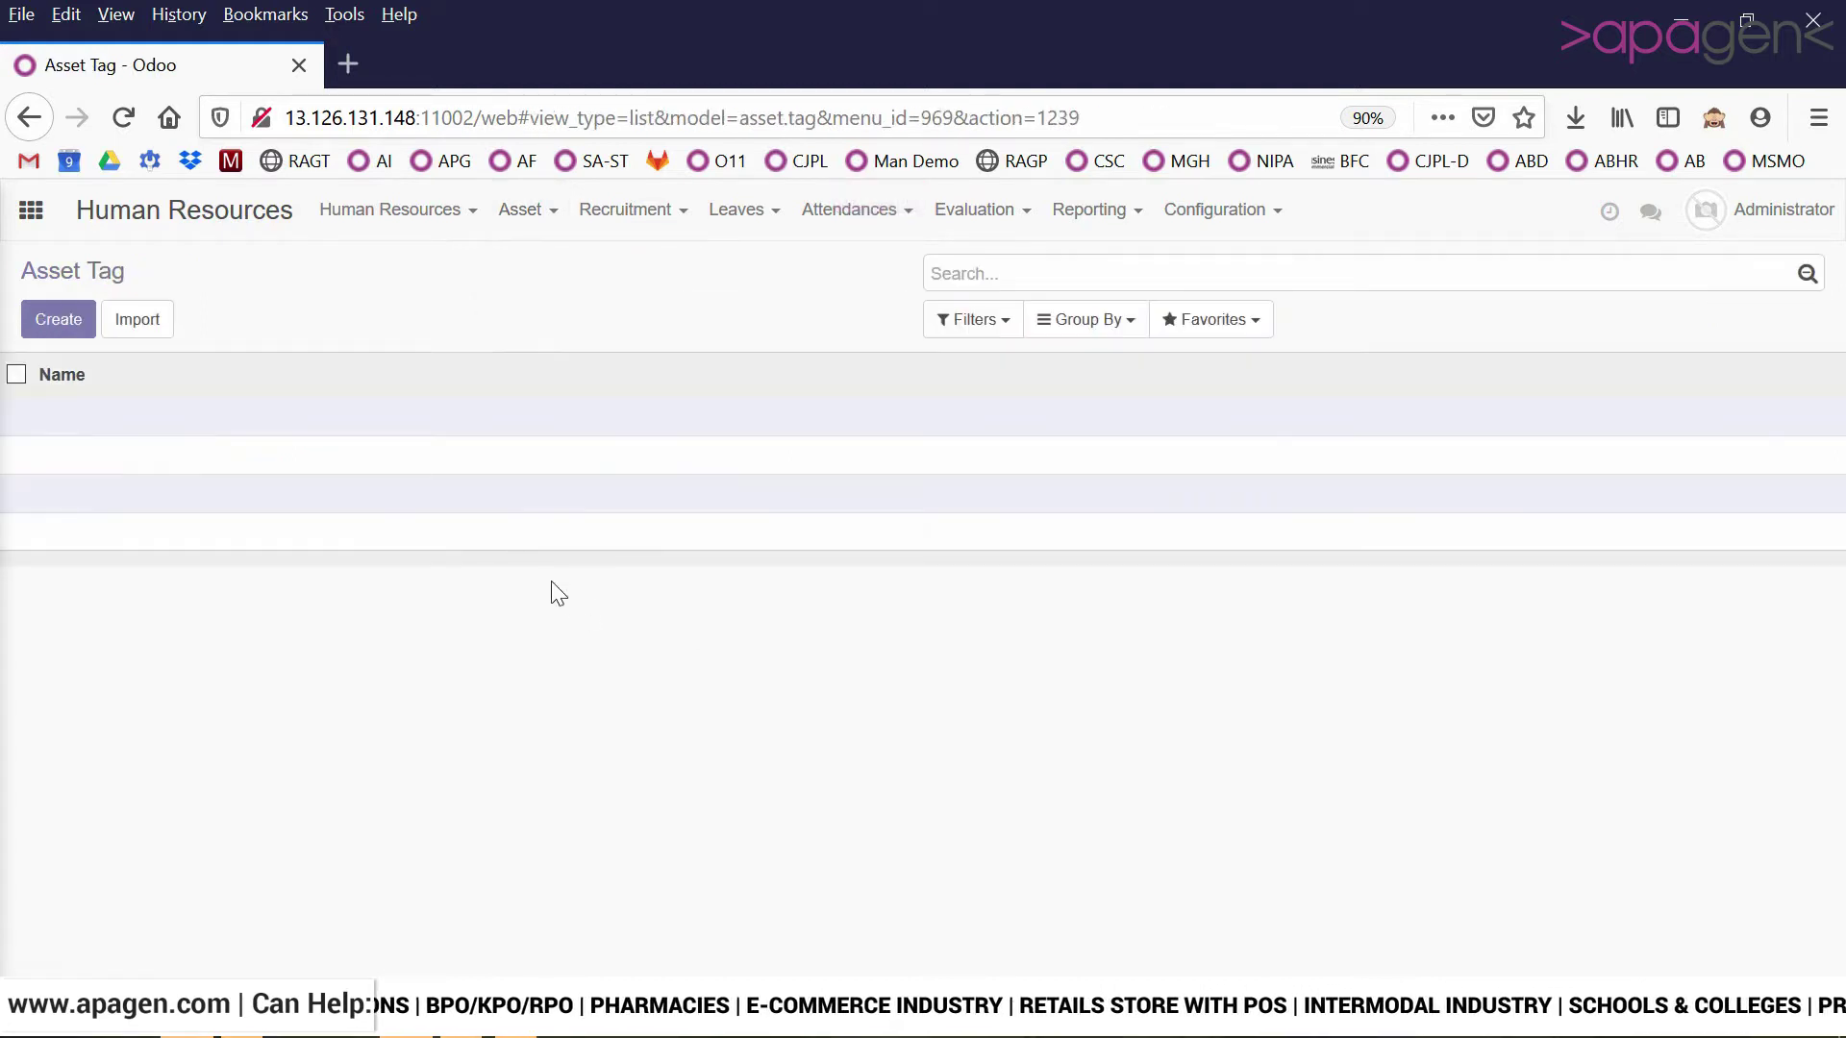
click(80, 331)
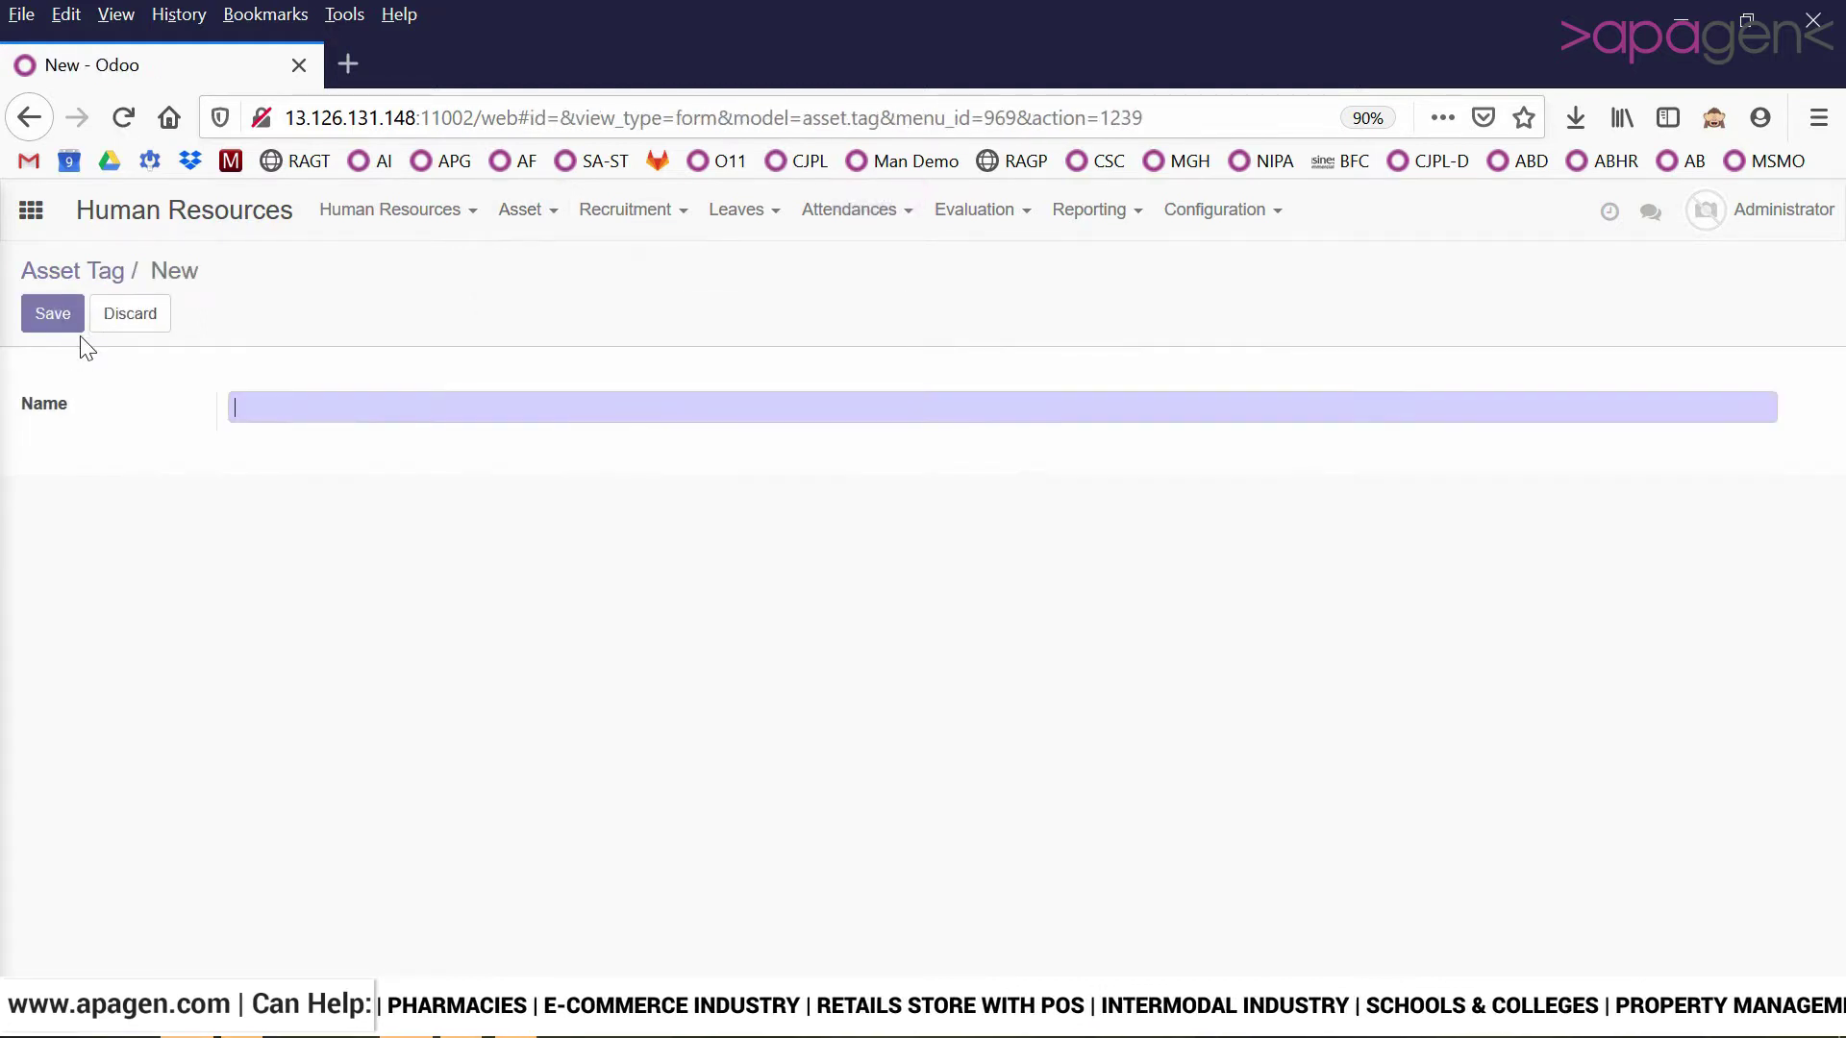
click(134, 320)
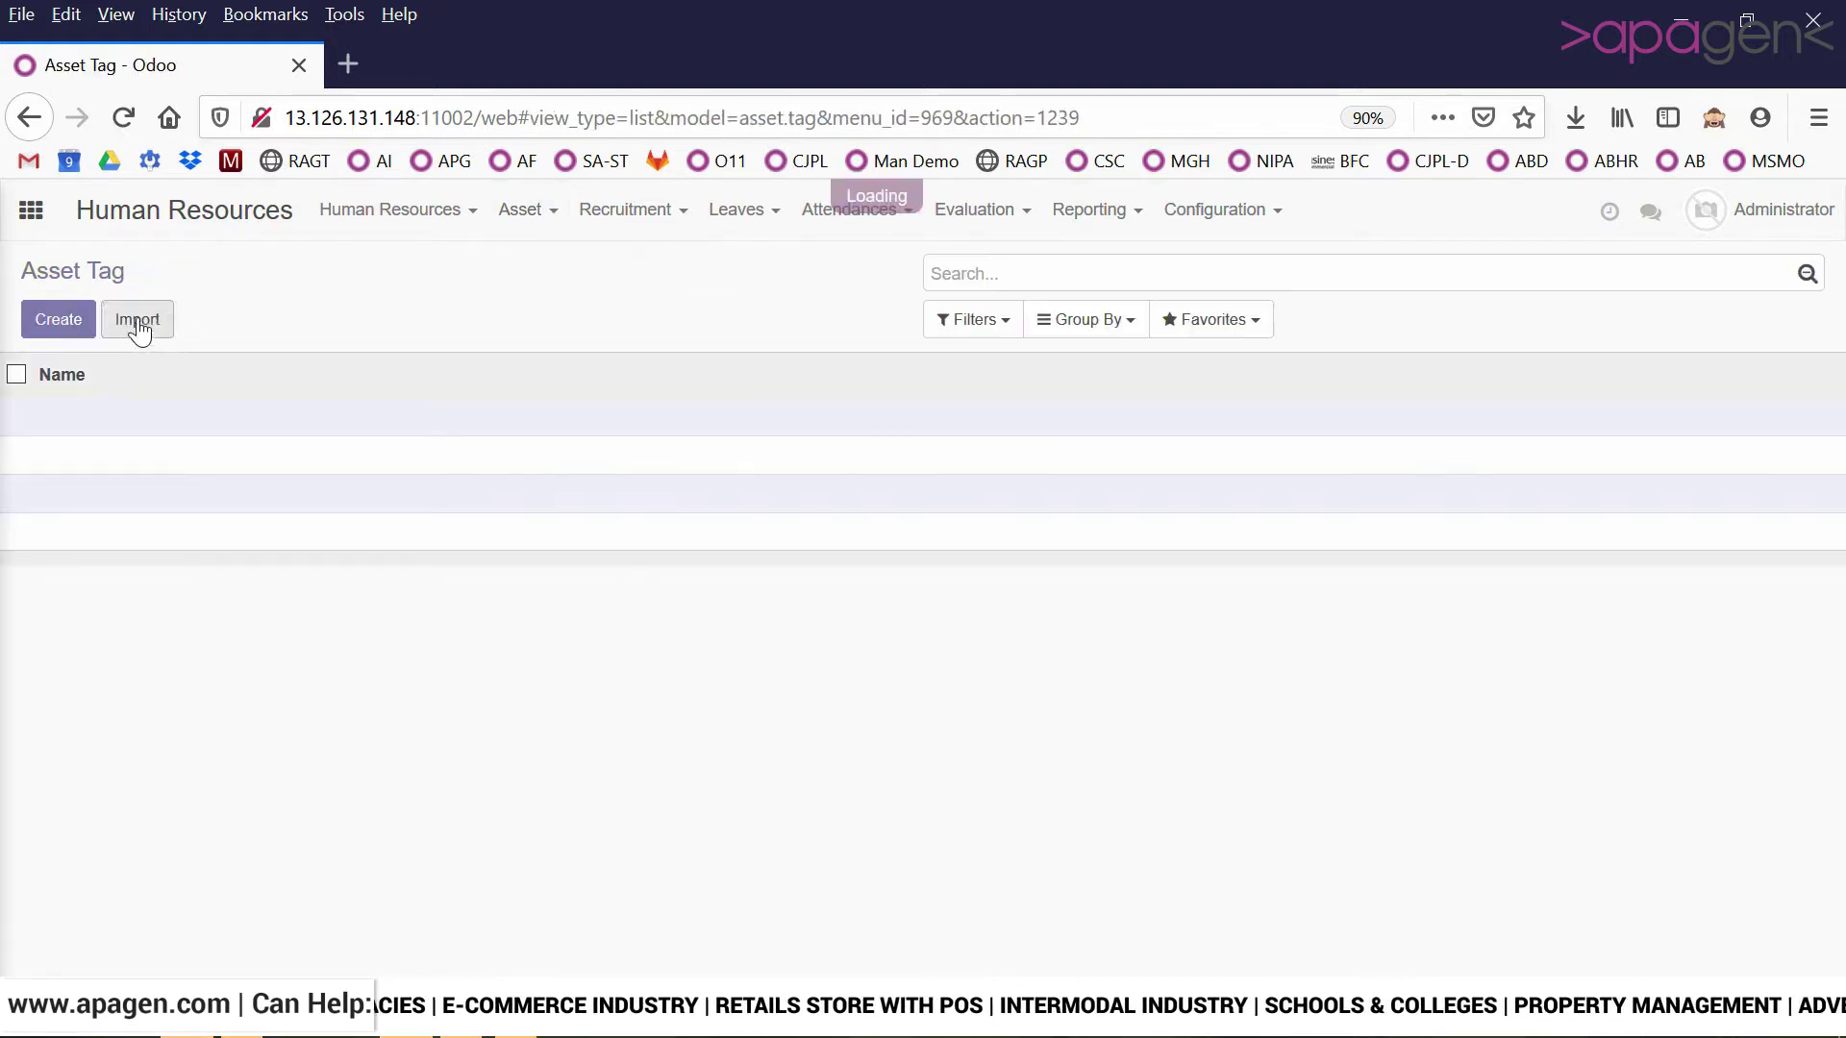
click(556, 221)
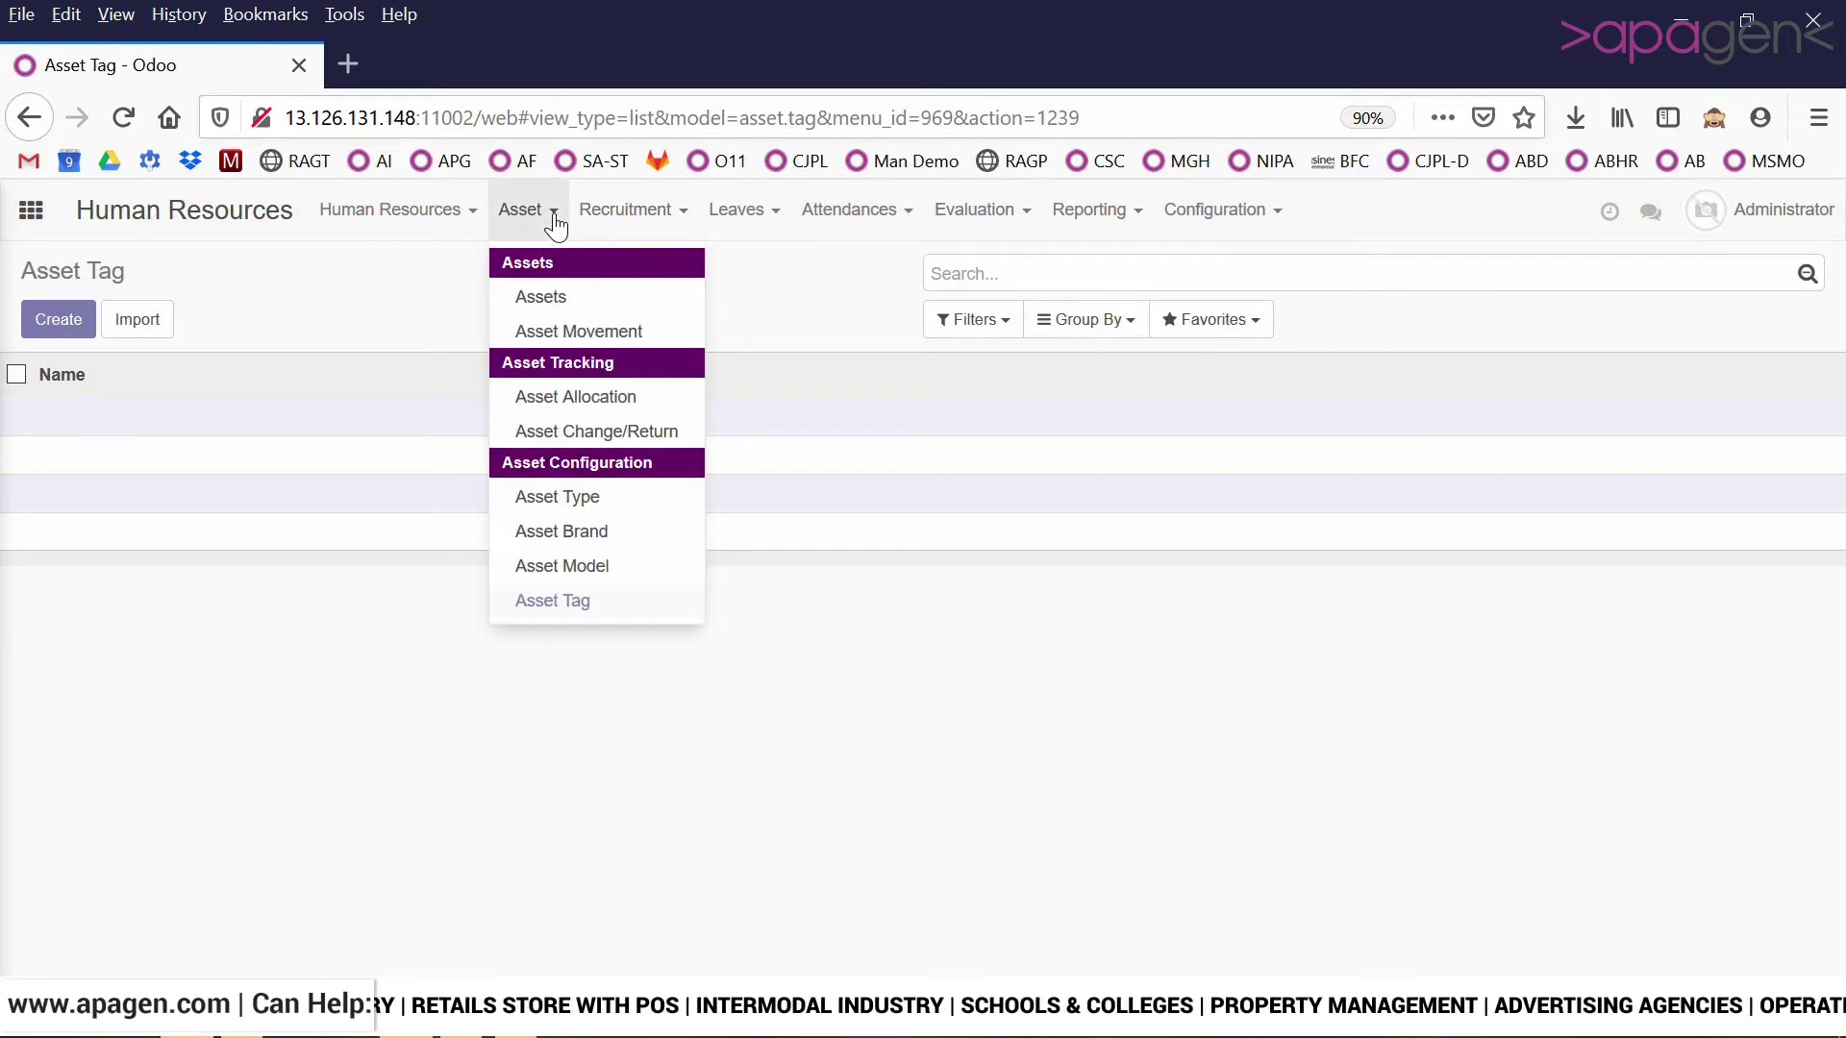
Step: Review the existing Lenovo laptop asset and return to the Assets list
click(539, 299)
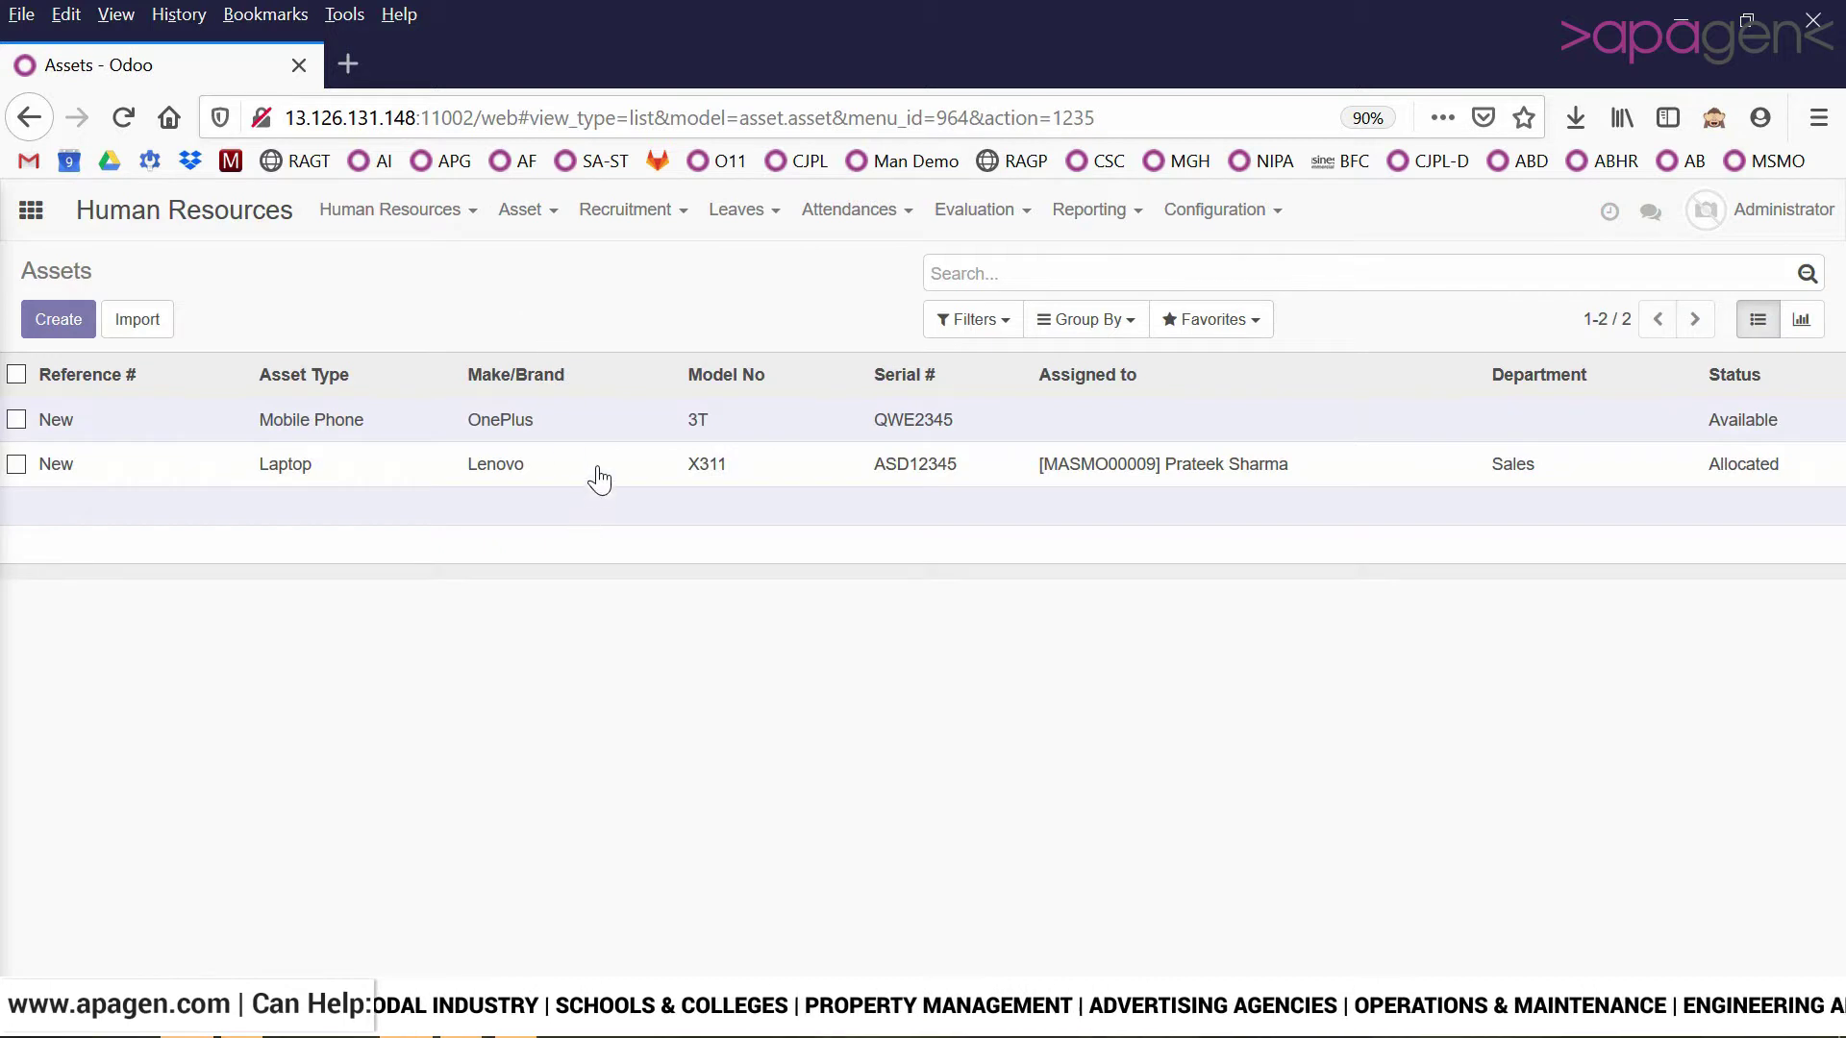
click(598, 478)
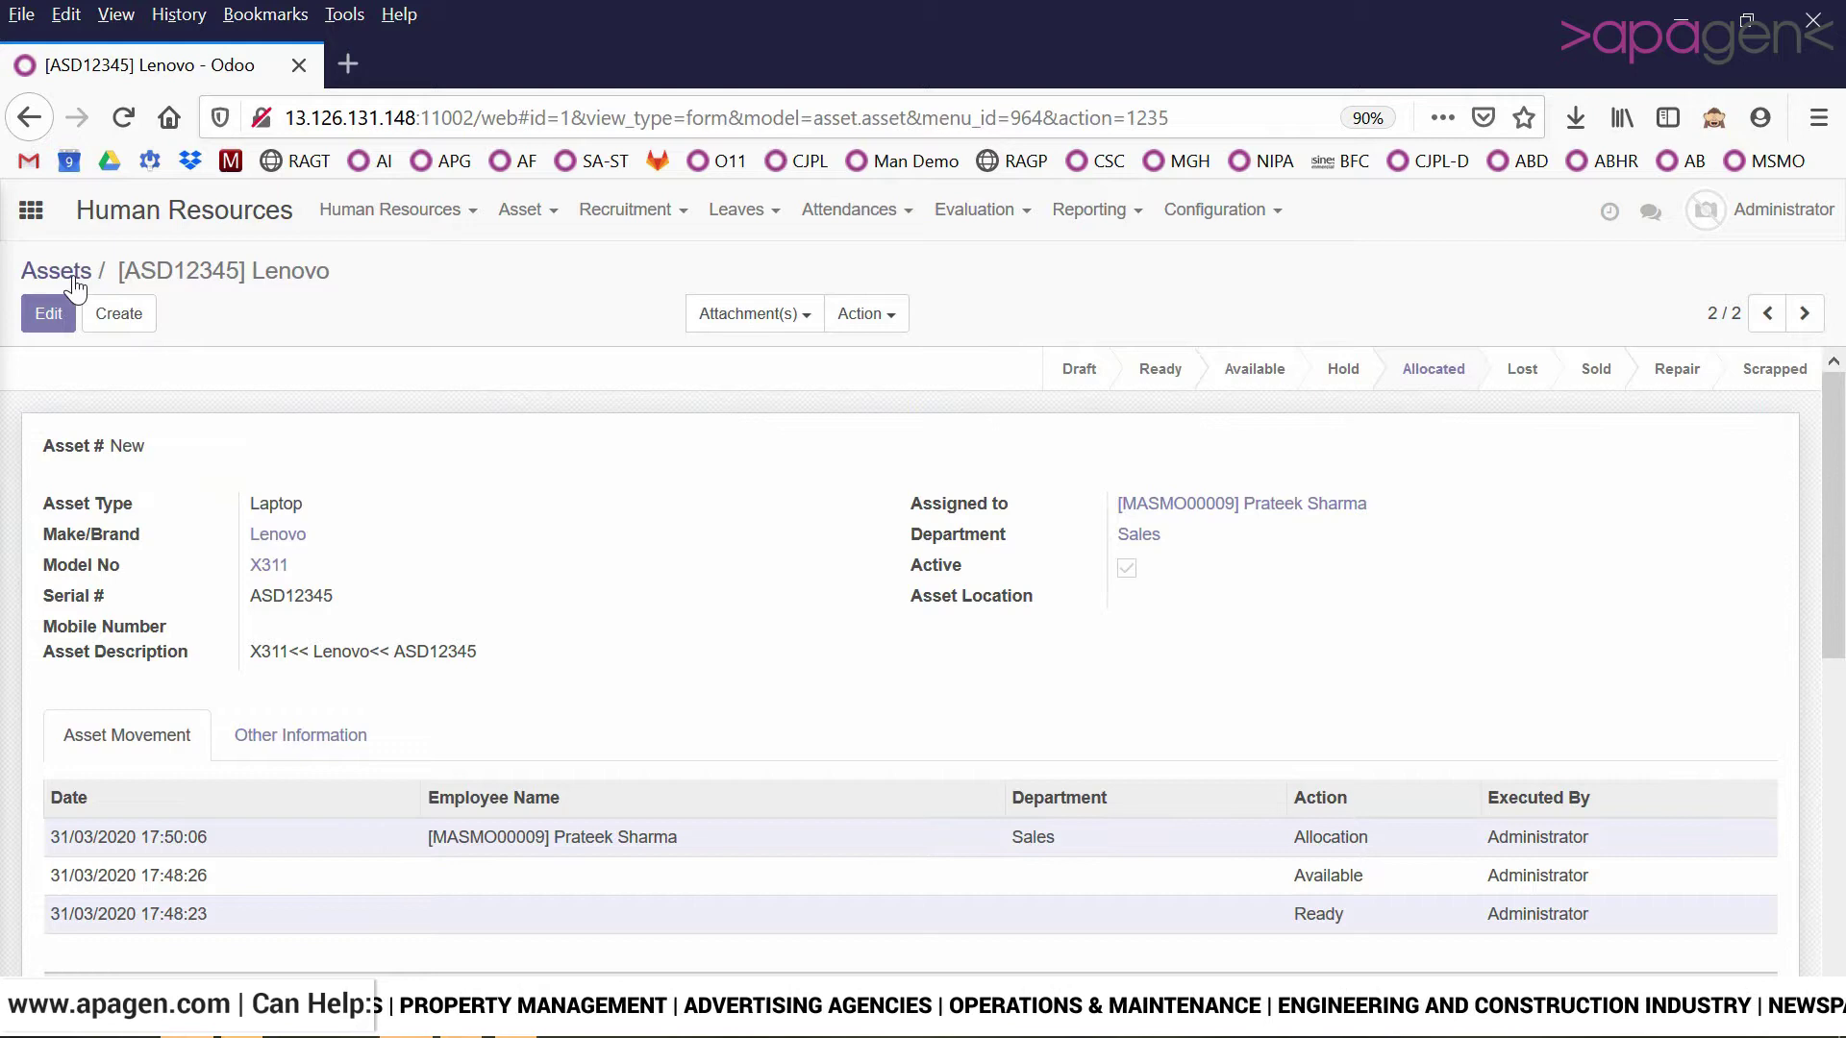
click(75, 275)
Step: Create and save a Laptop asset: Lenovo, model X311, serial UYTREW543
click(62, 320)
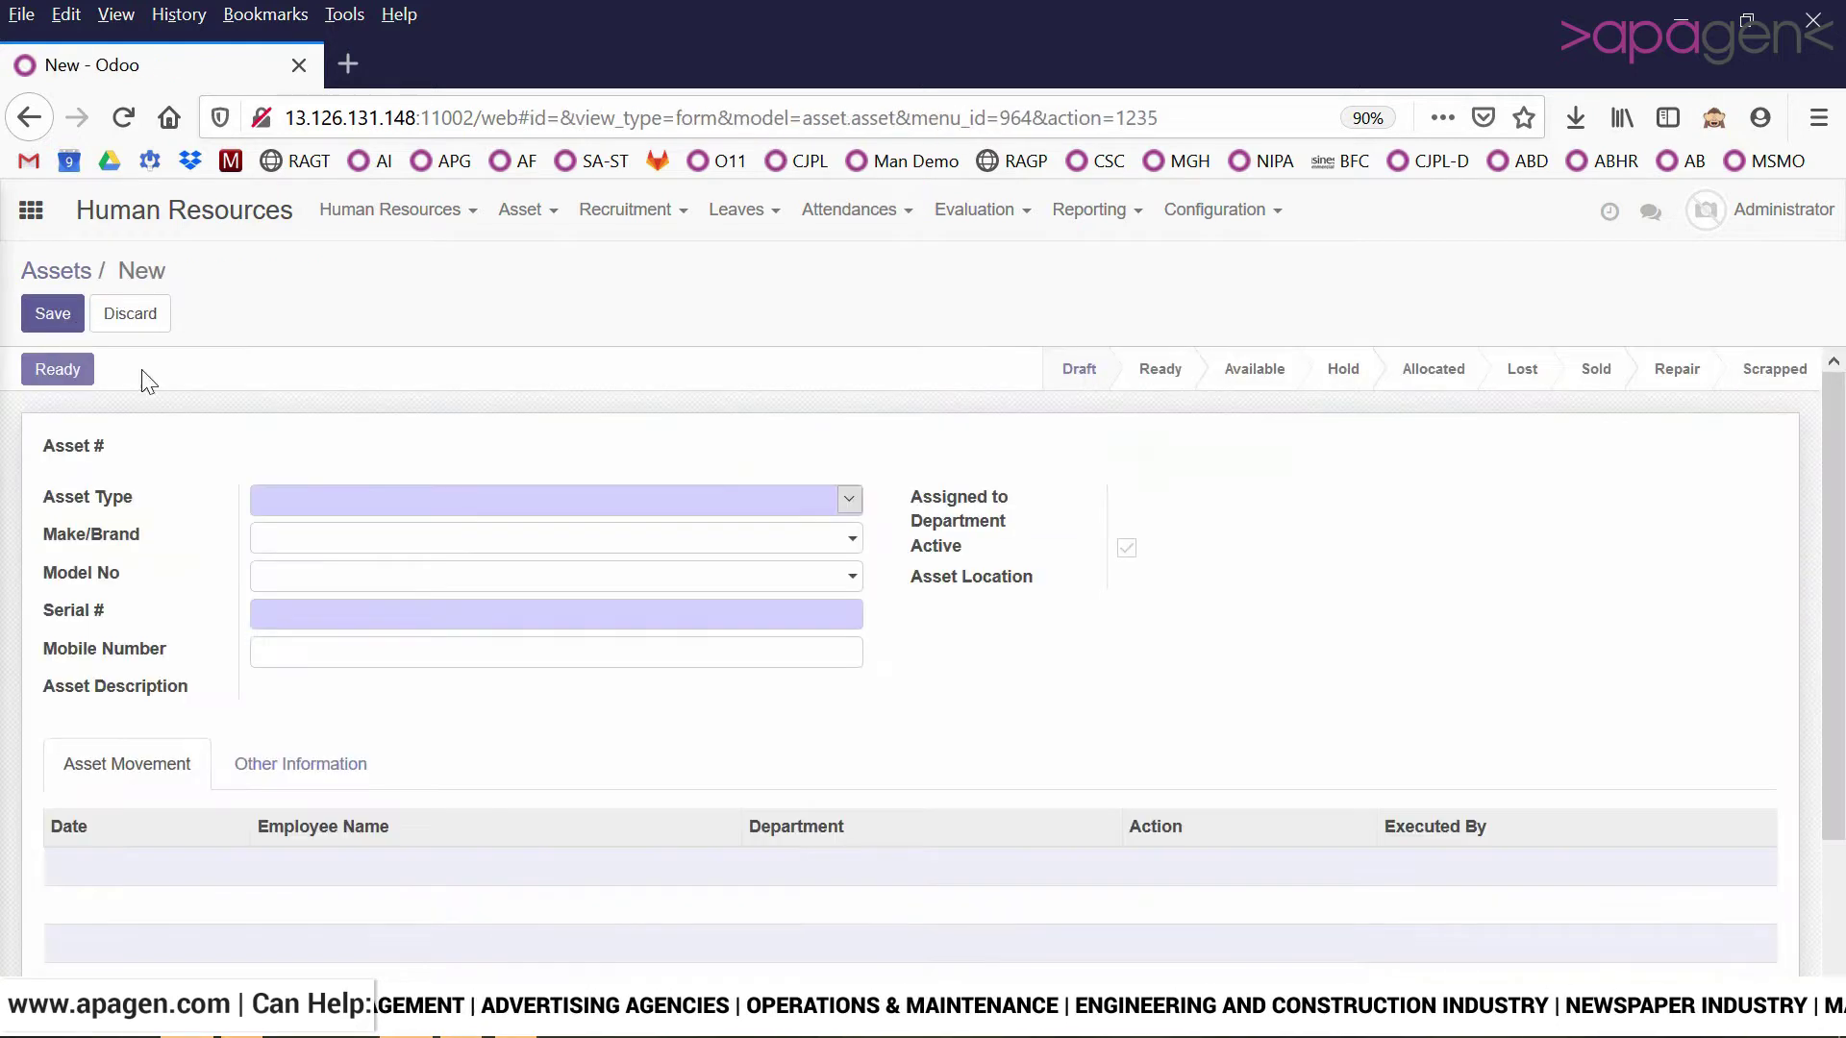
click(333, 486)
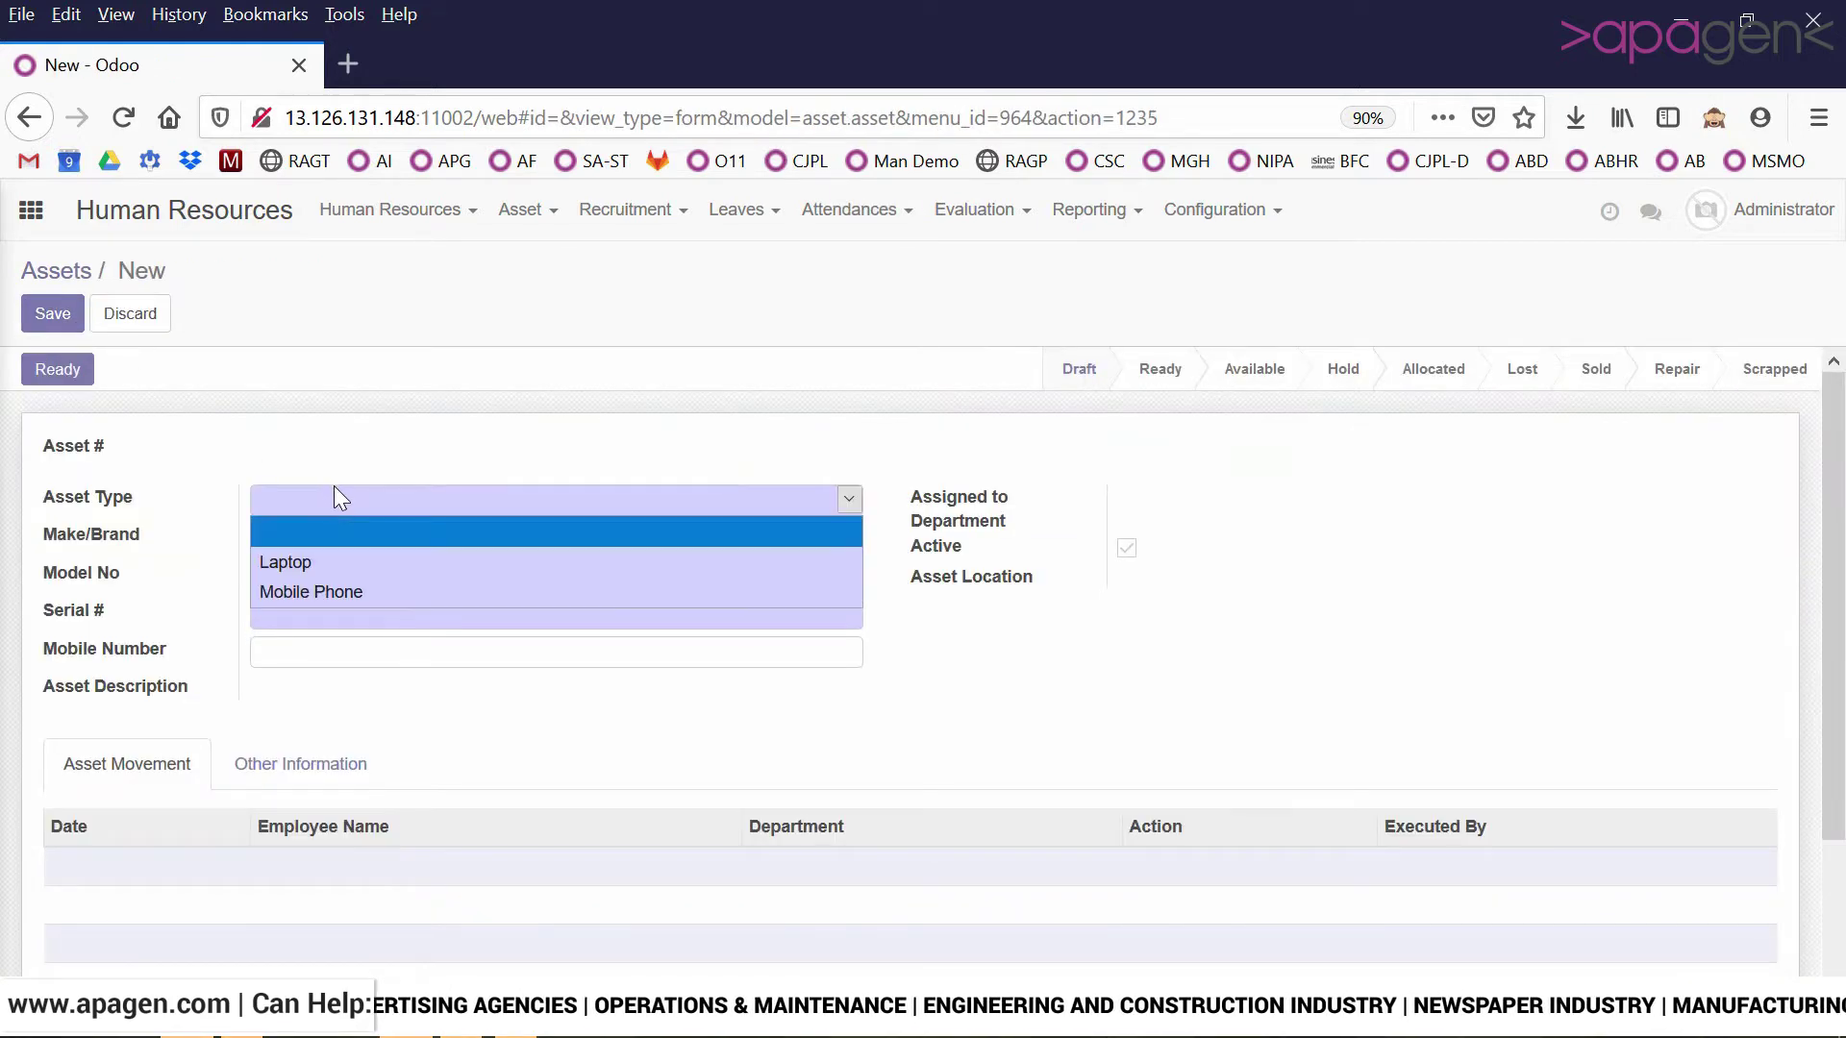
click(335, 560)
click(402, 543)
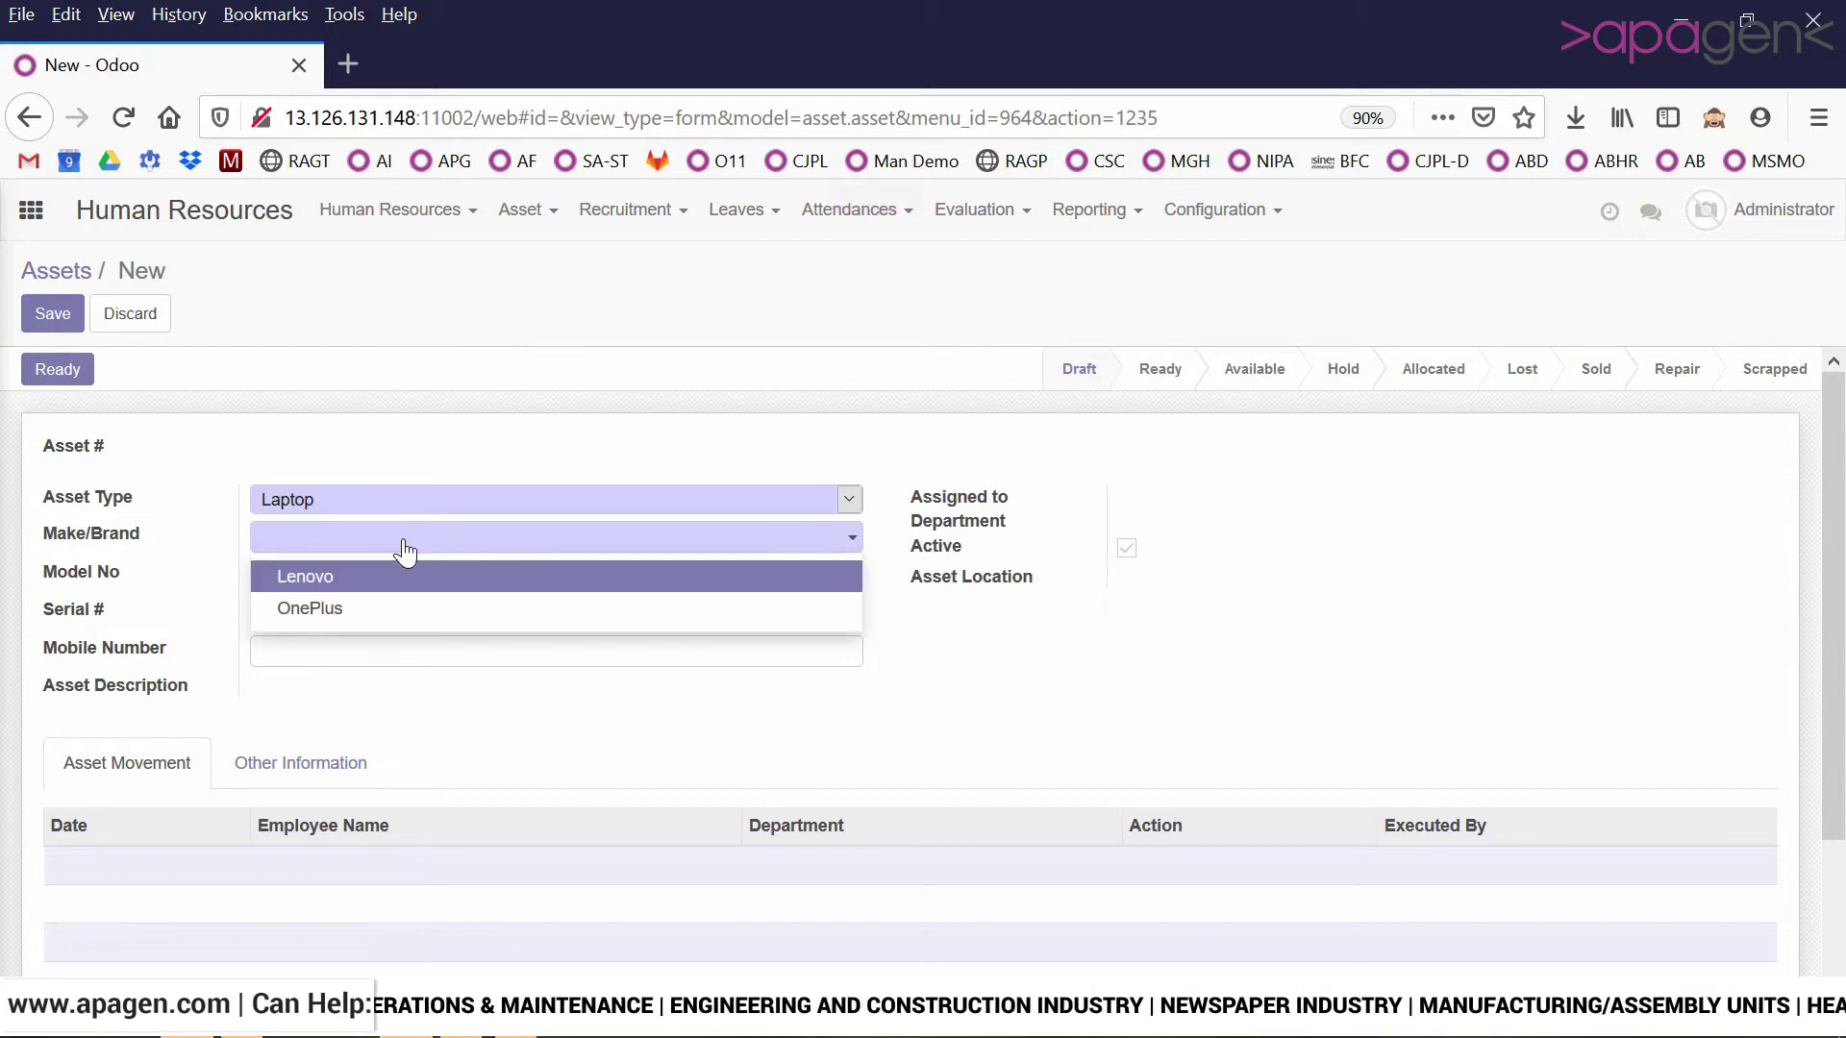
click(395, 580)
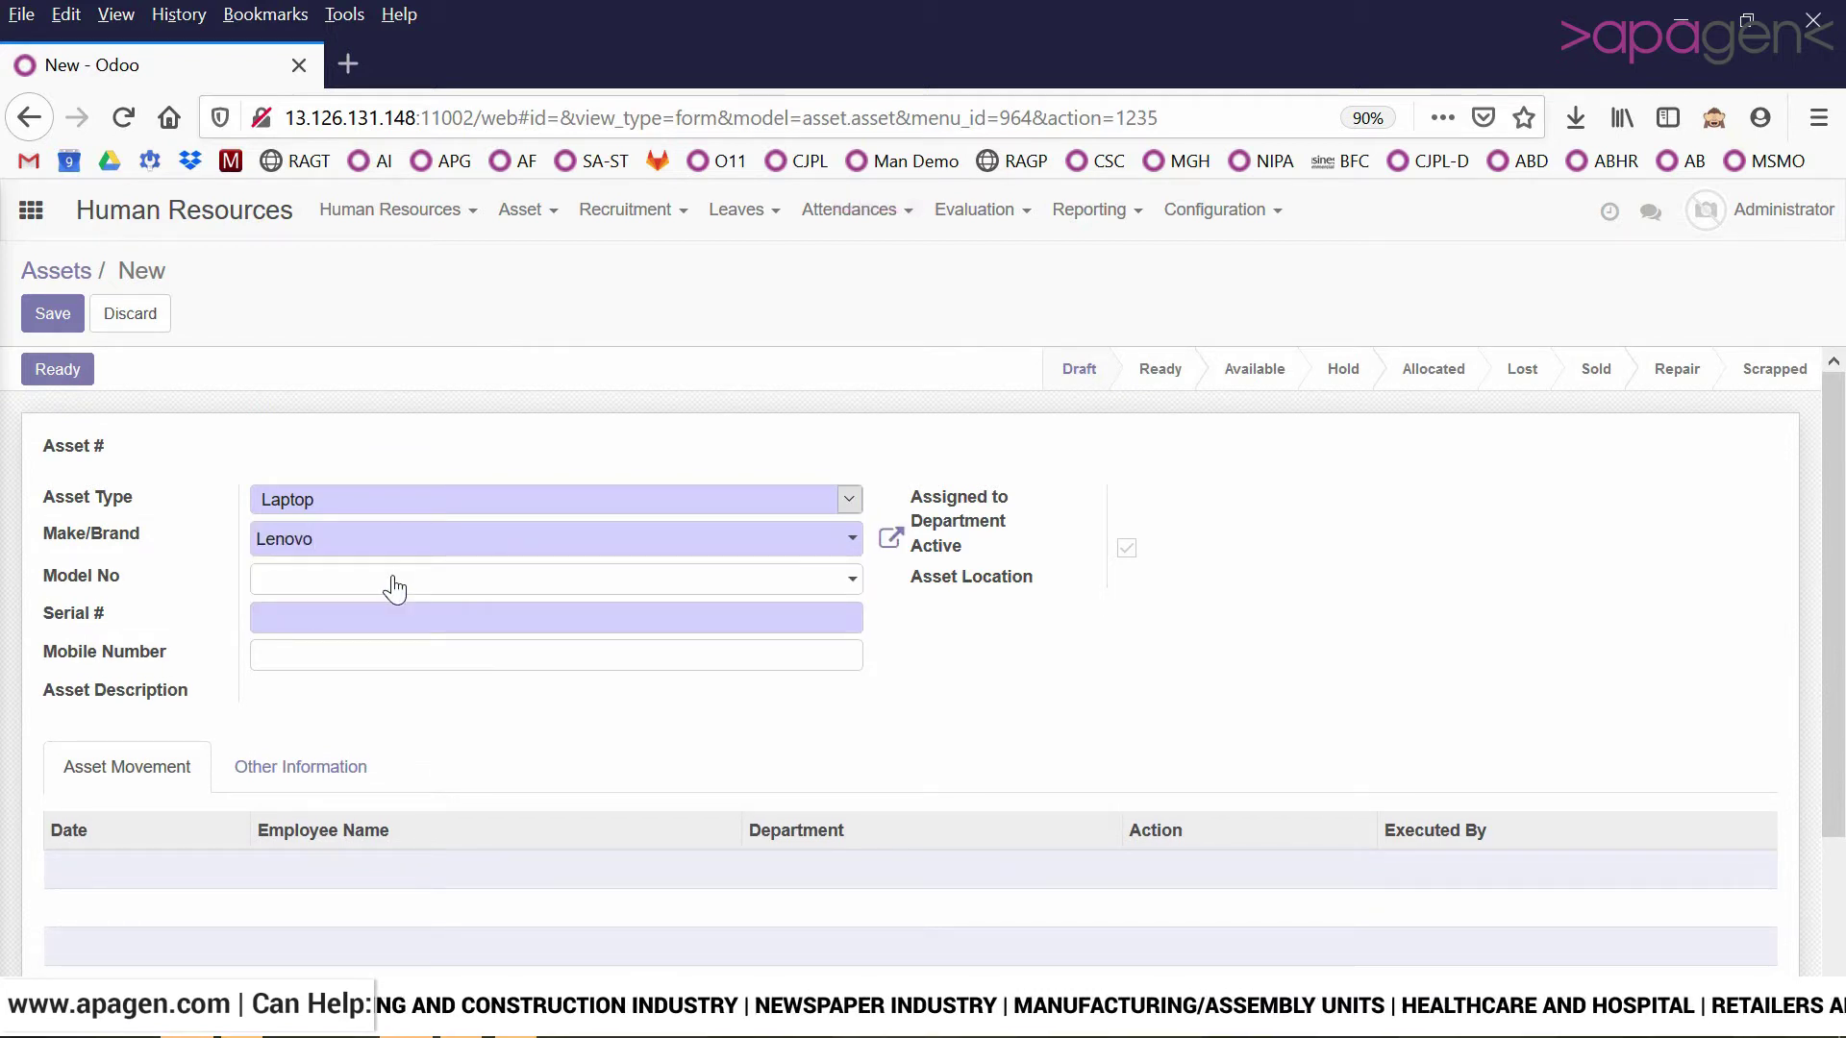
click(395, 588)
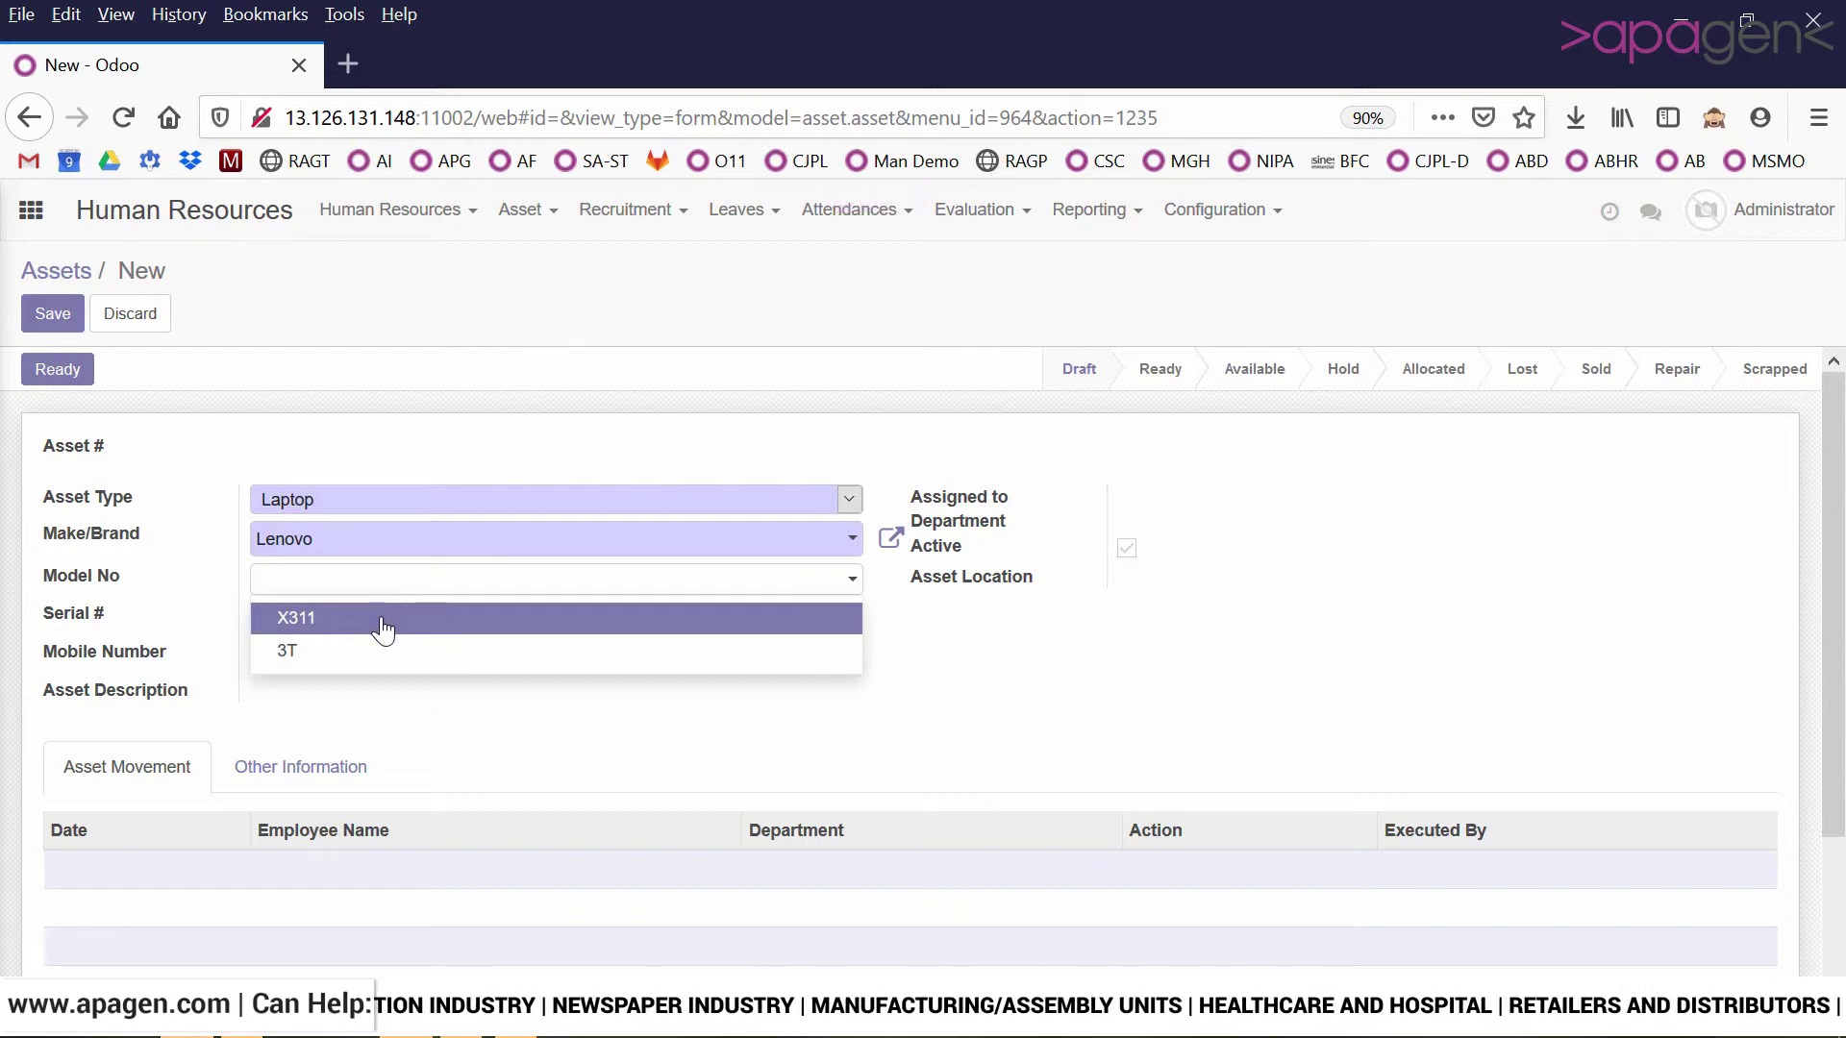
click(383, 623)
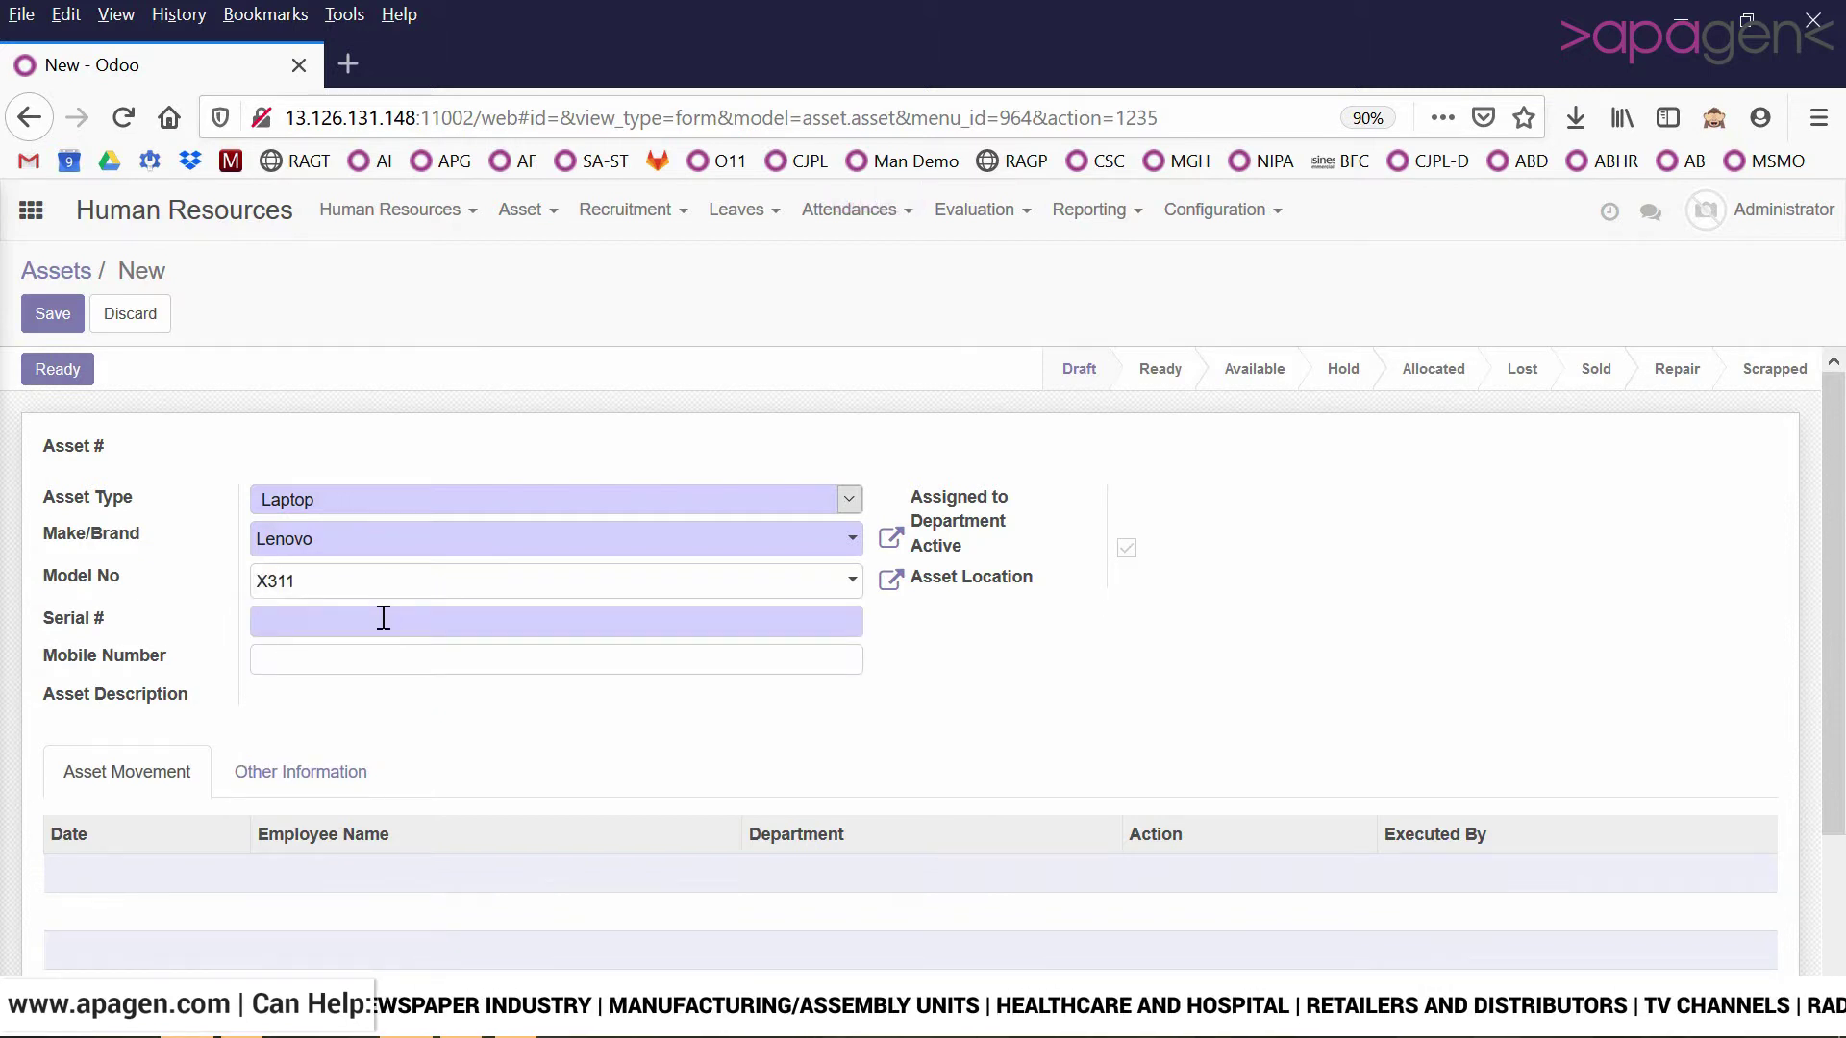
text(UYTREW543)
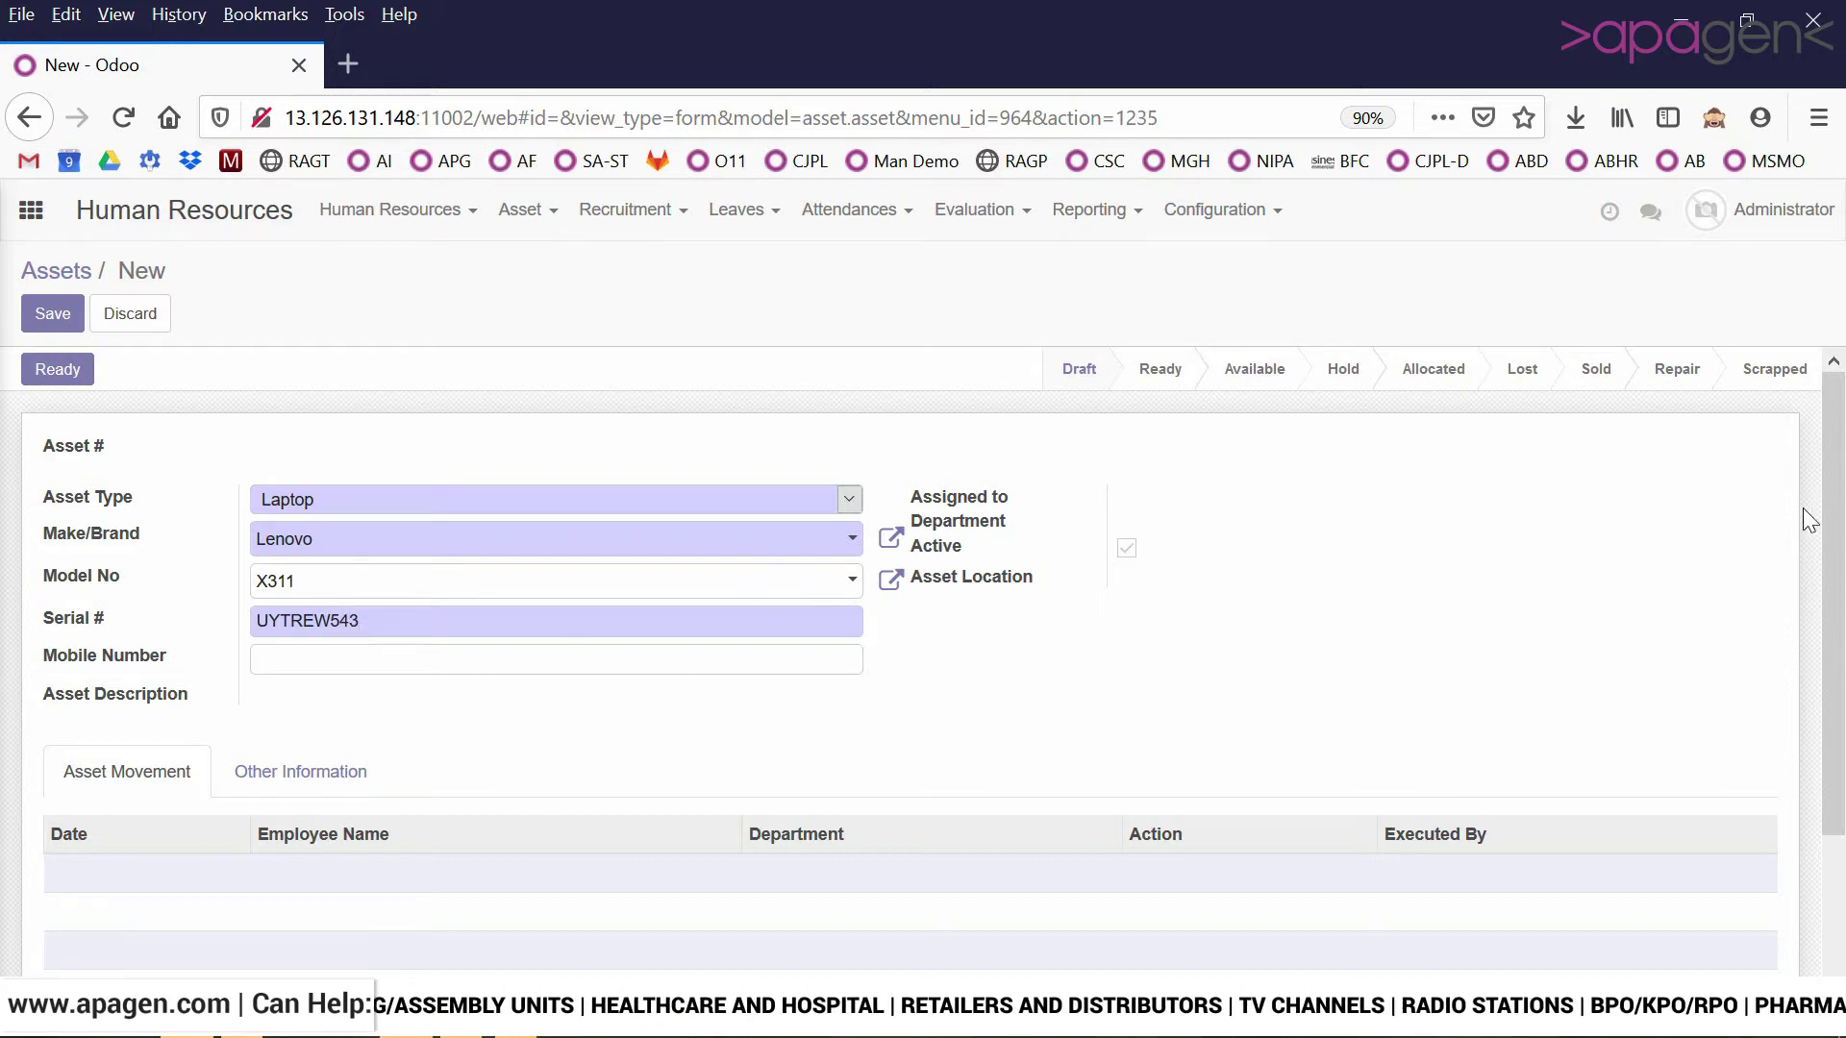
drag(1832, 507, 1841, 632)
scroll(1841, 632, up, 3)
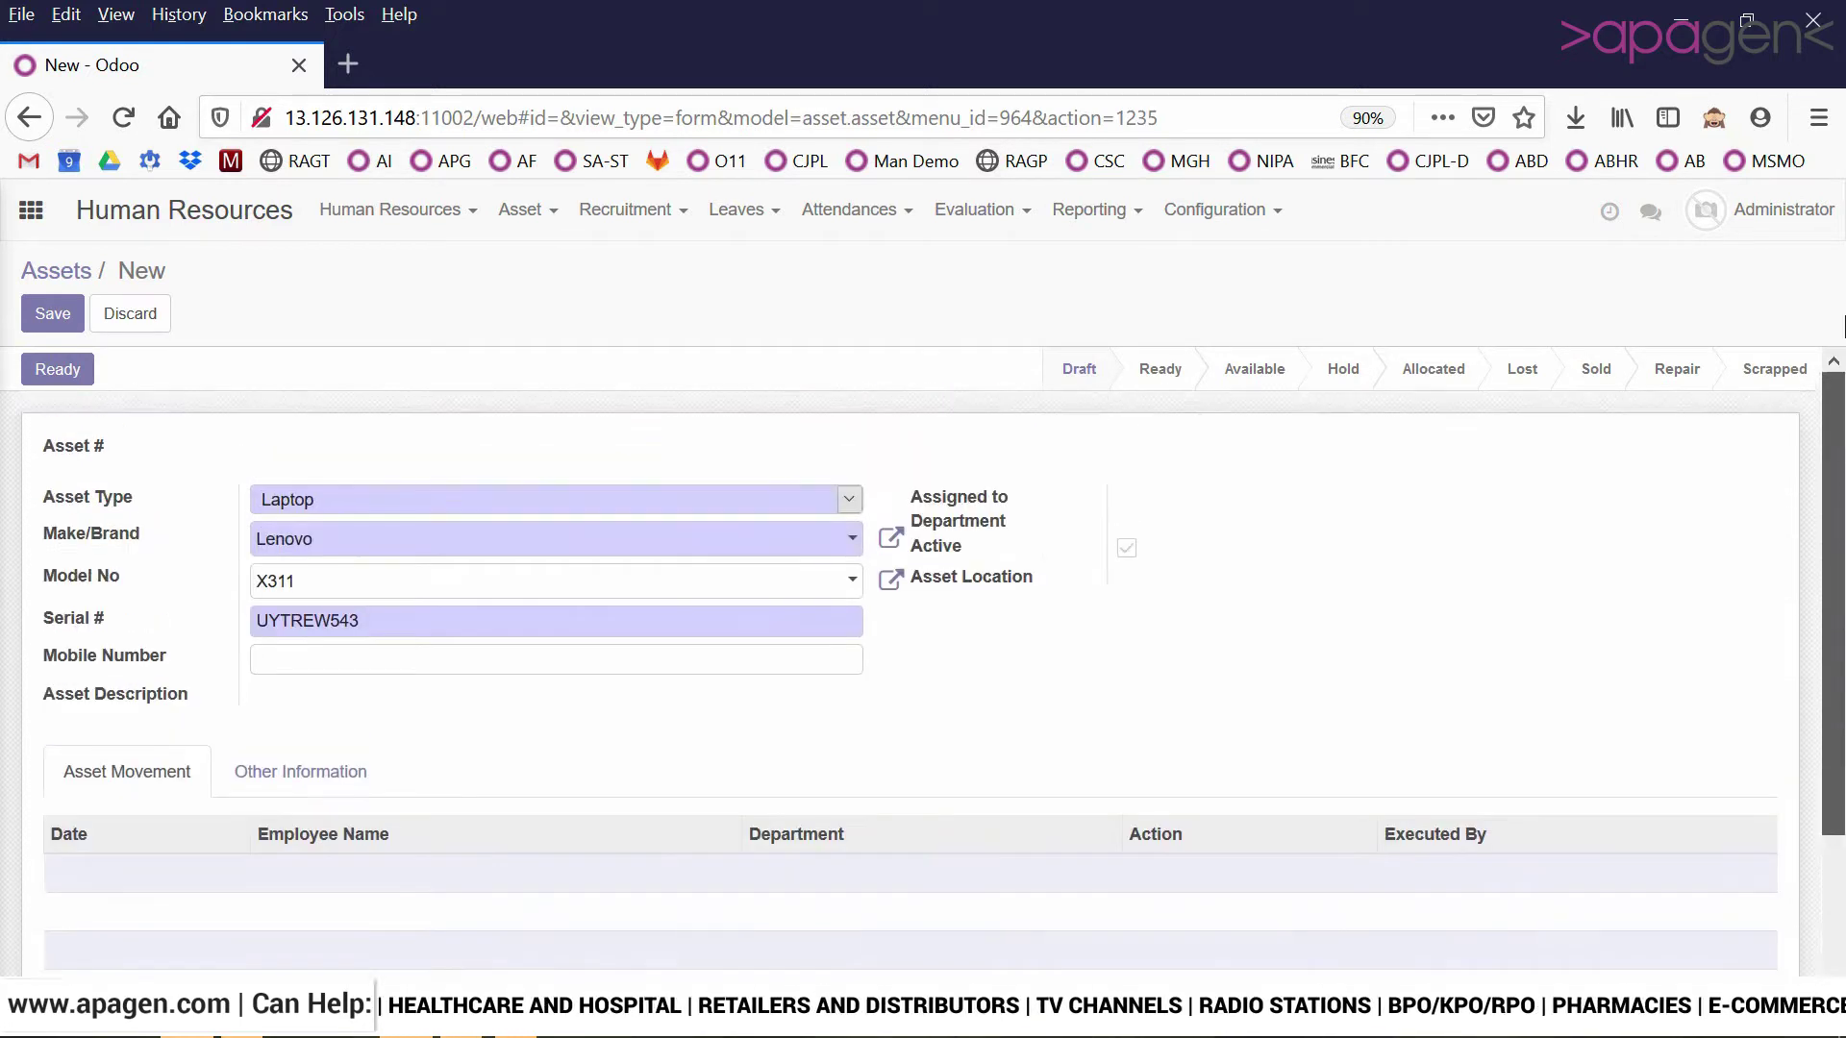
click(53, 316)
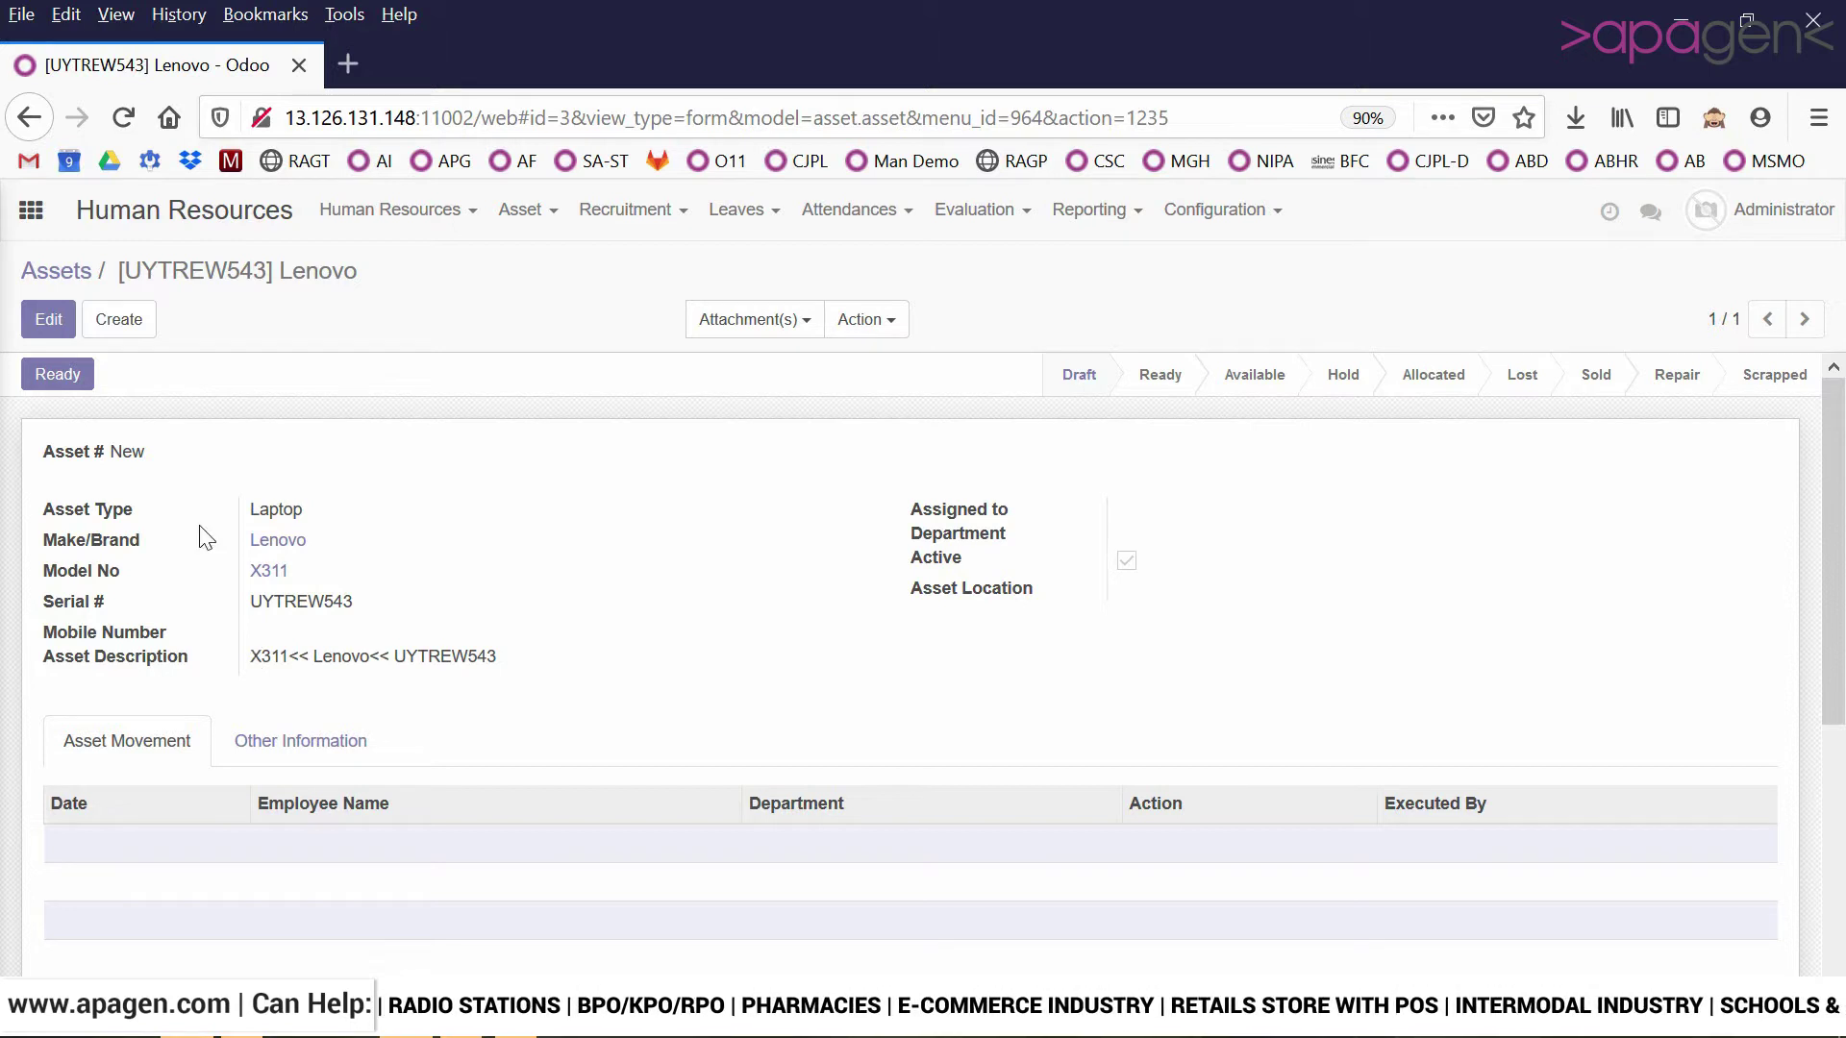
Step: Move the Lenovo laptop UYTREW543 through Ready to the Available stage
click(39, 383)
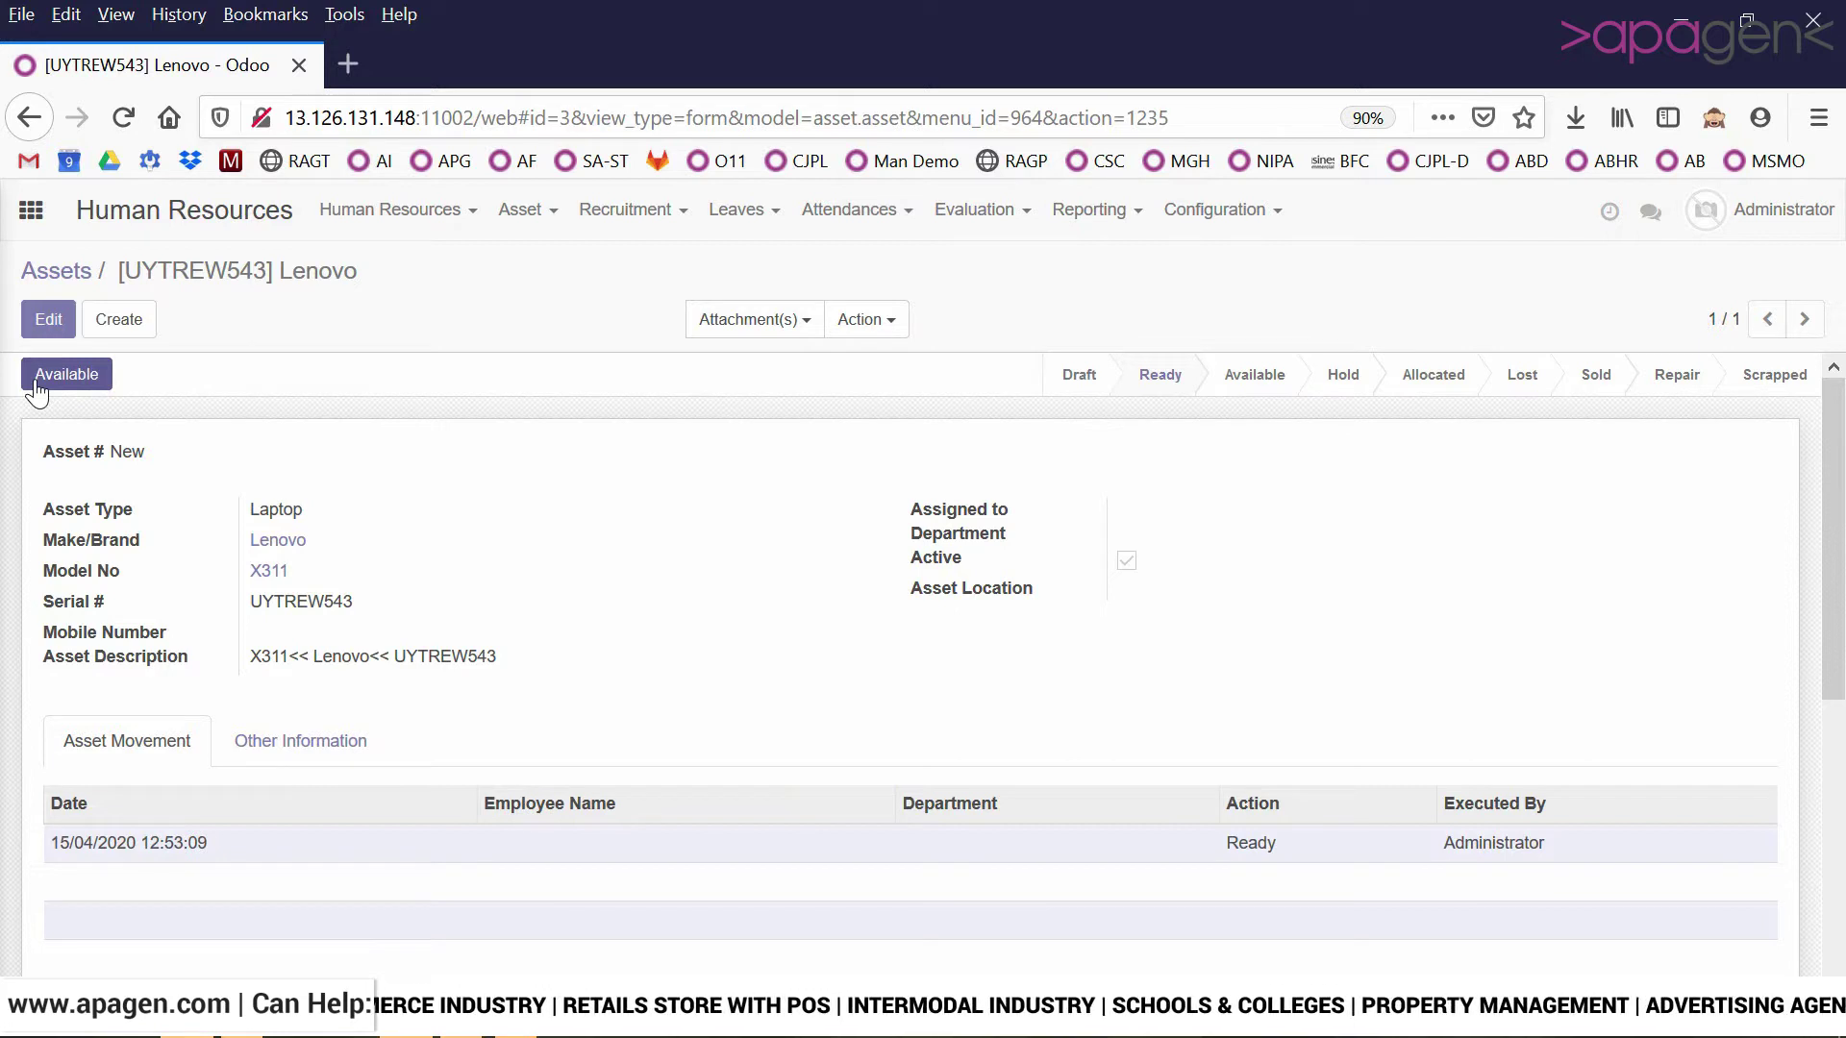
click(36, 383)
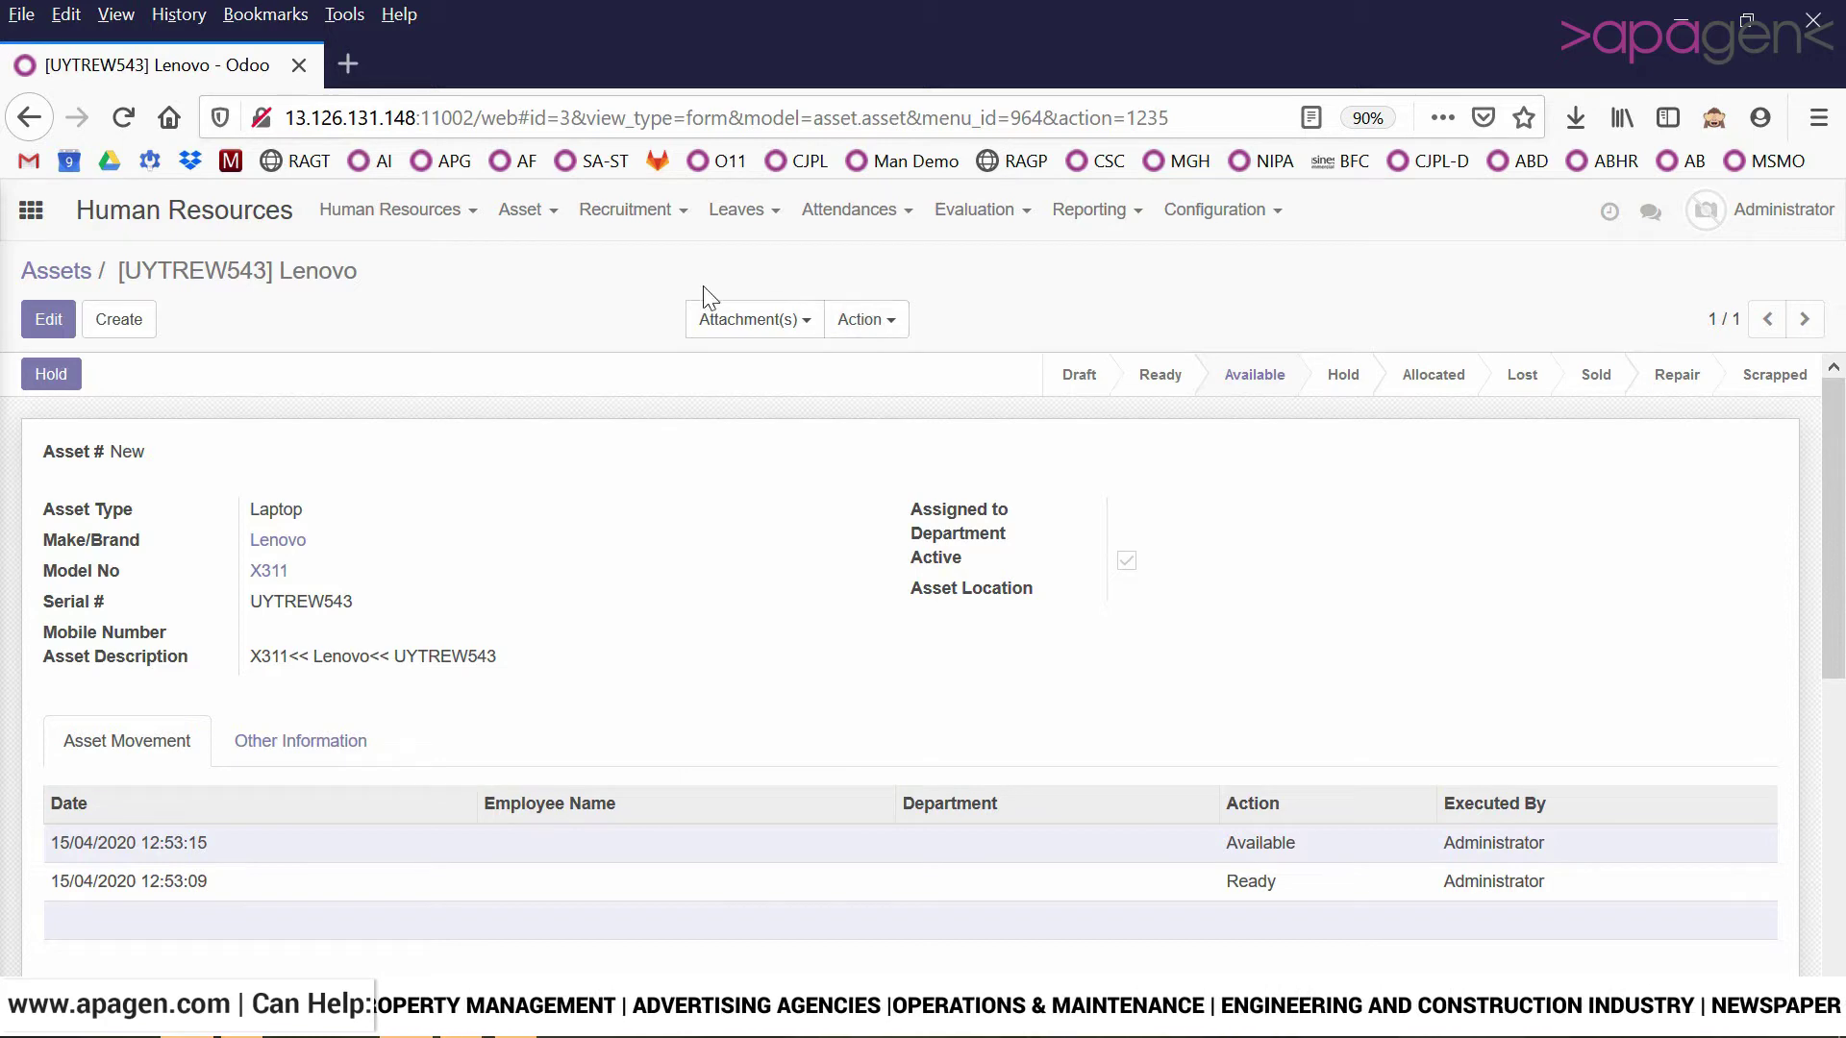
click(527, 217)
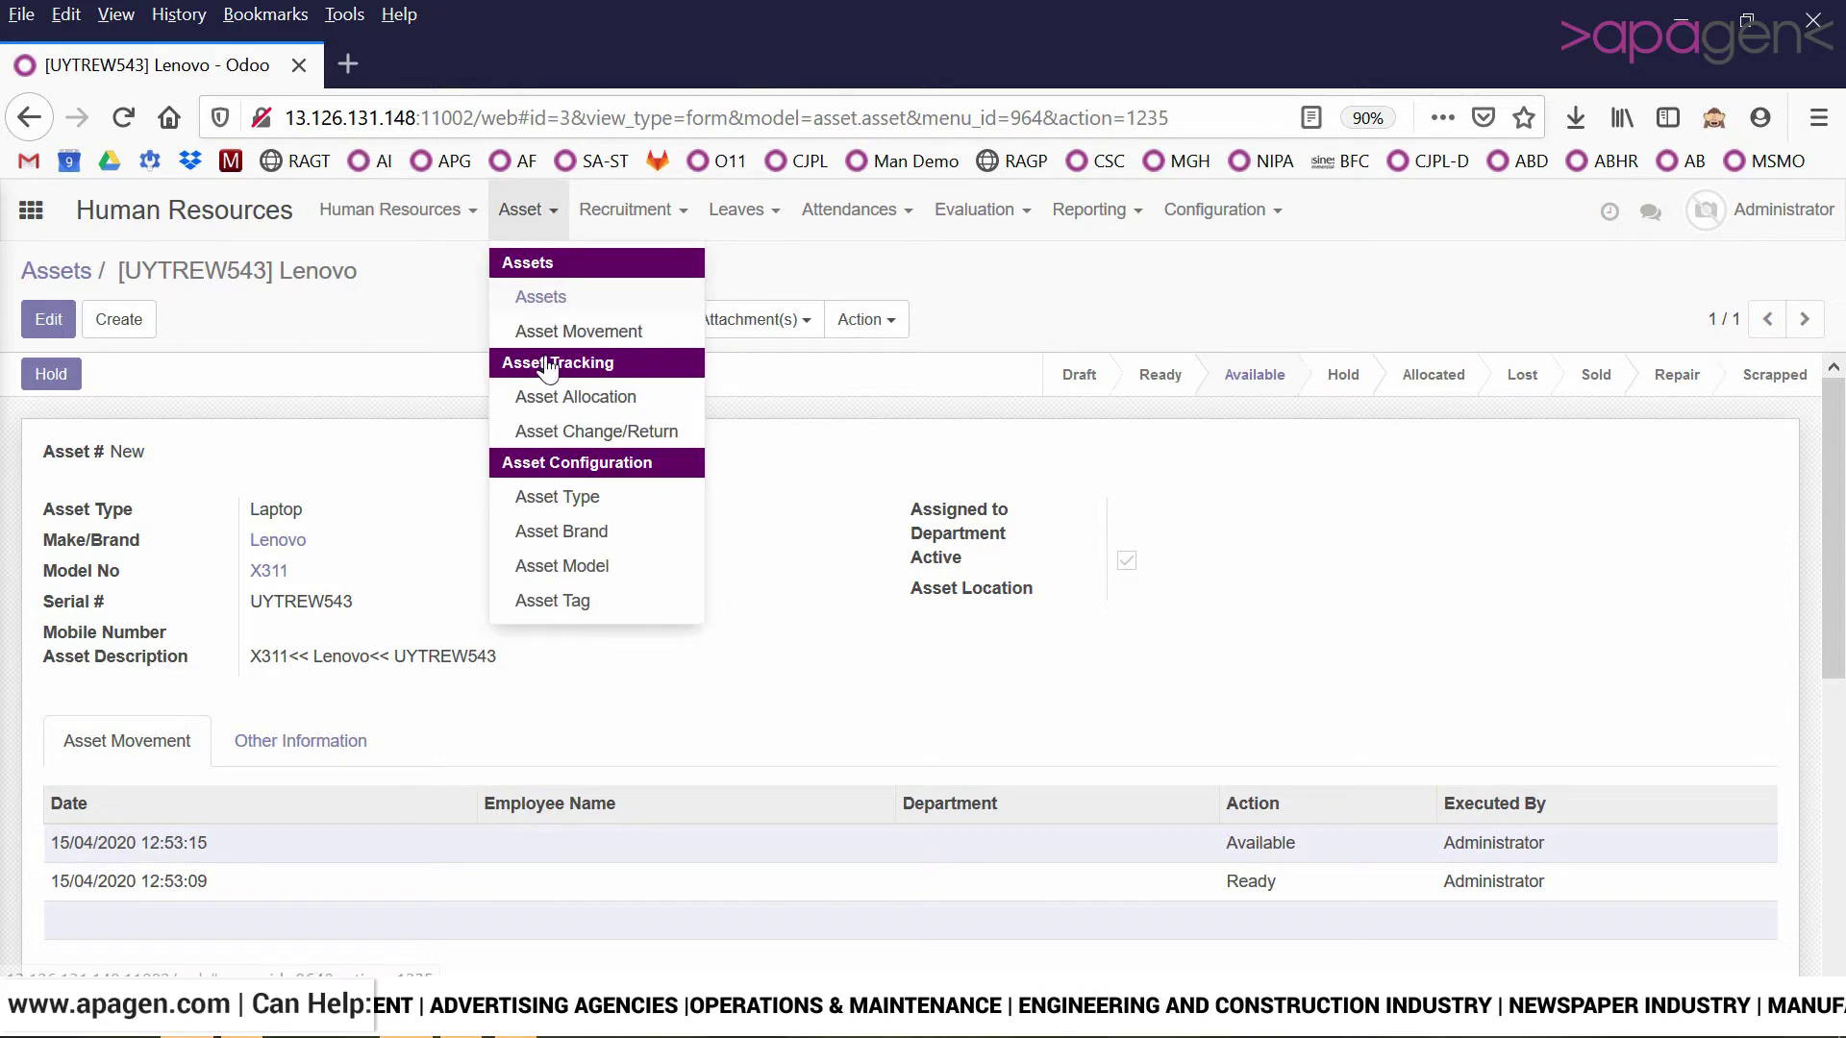
Step: Start a new asset allocation for the Sales Manager employee
click(543, 402)
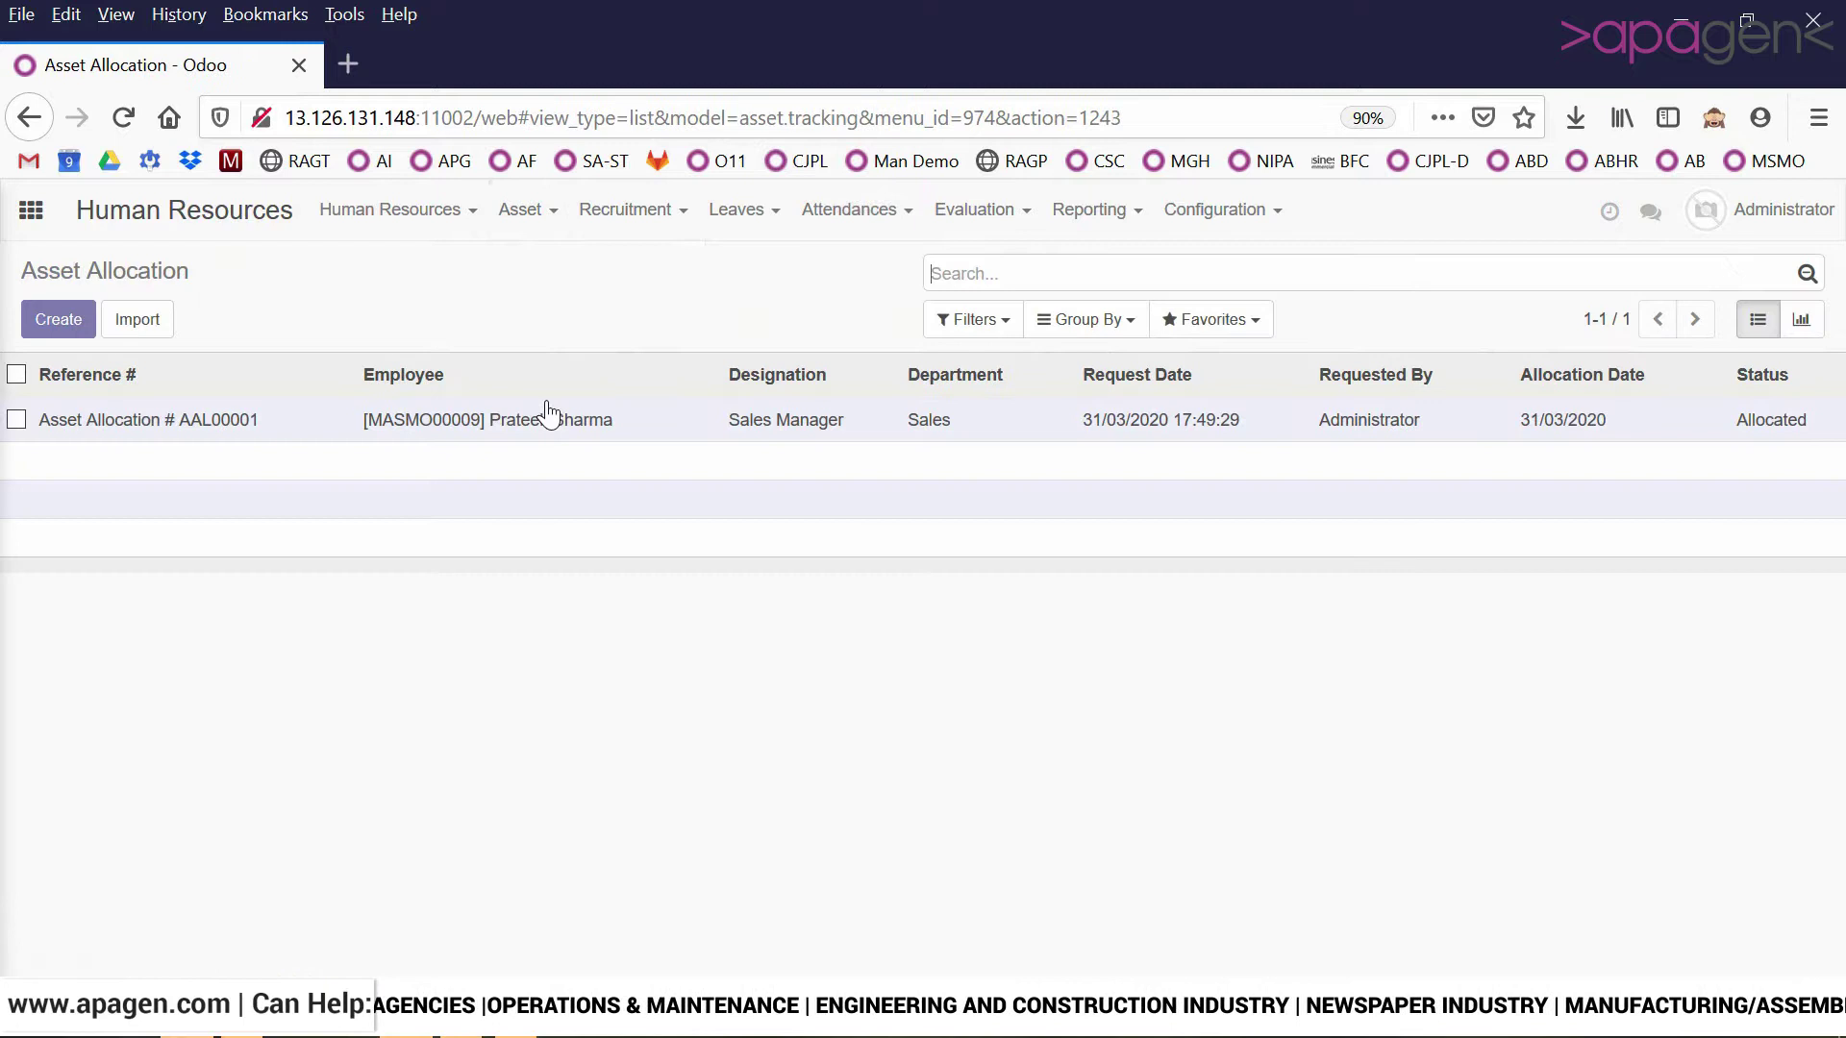
click(59, 321)
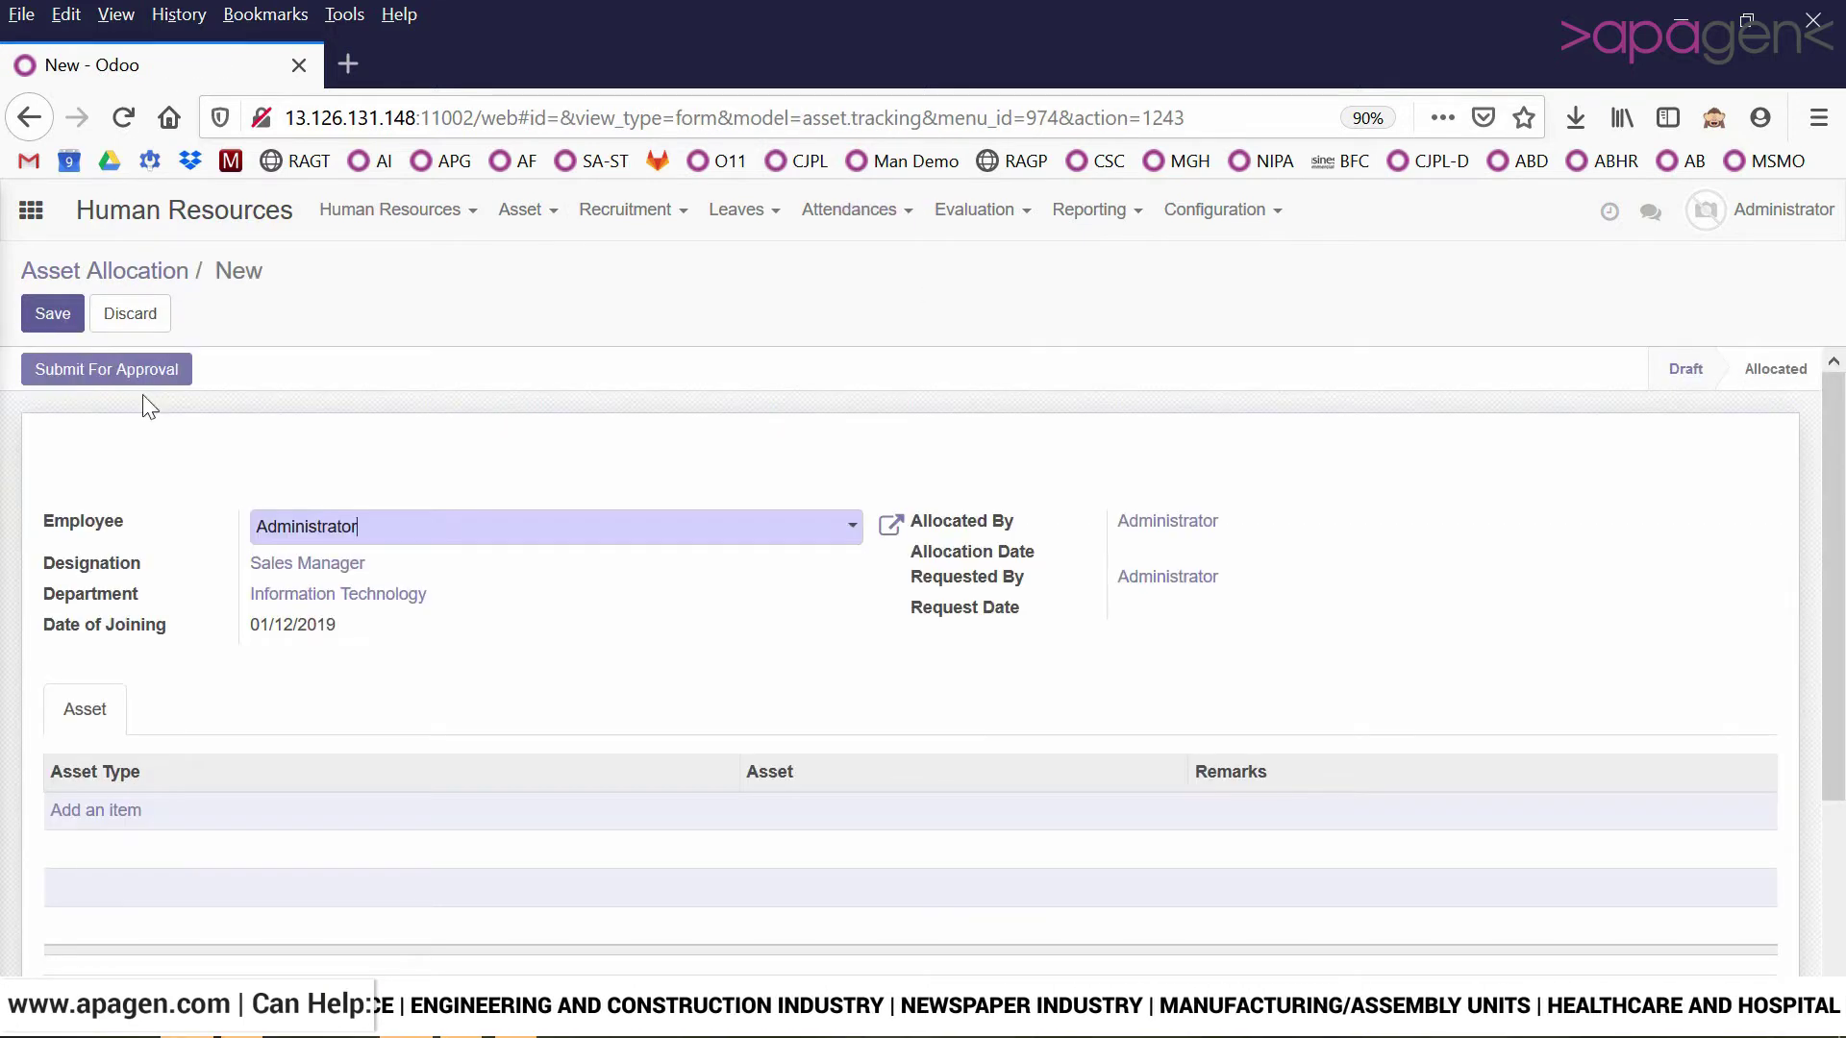
click(478, 541)
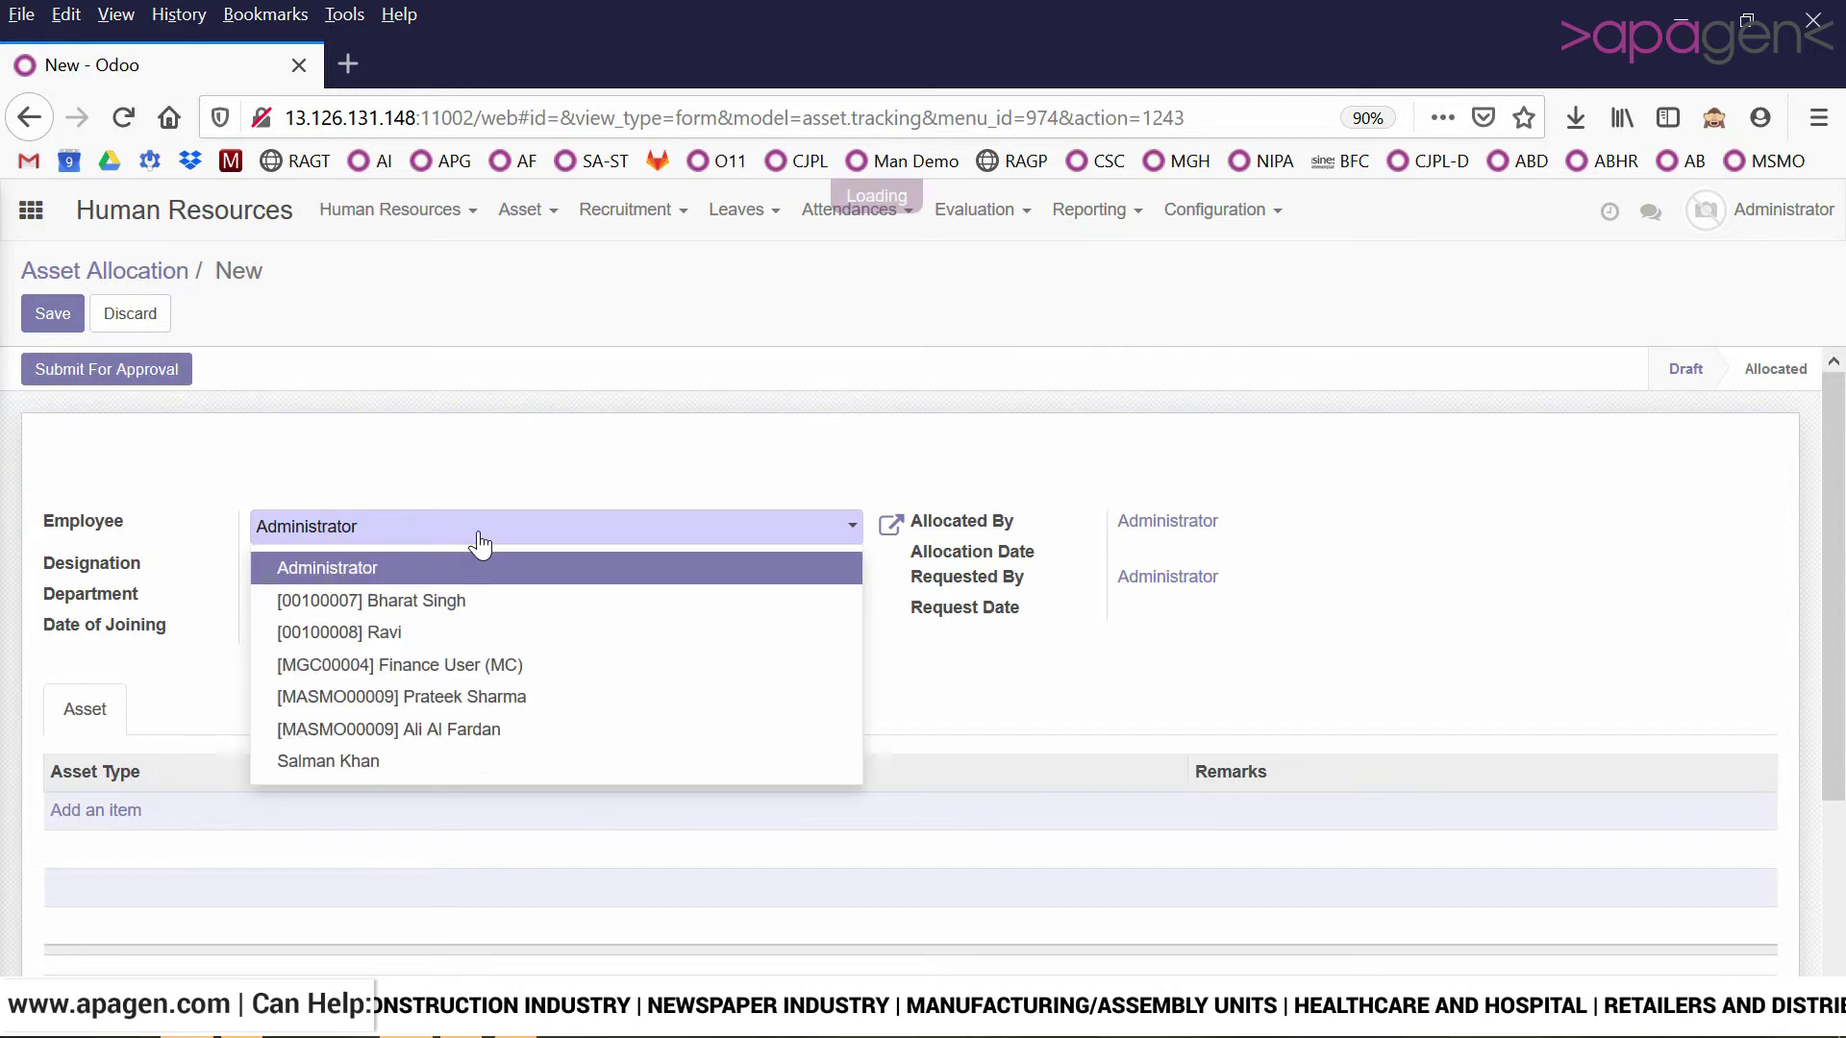
click(466, 612)
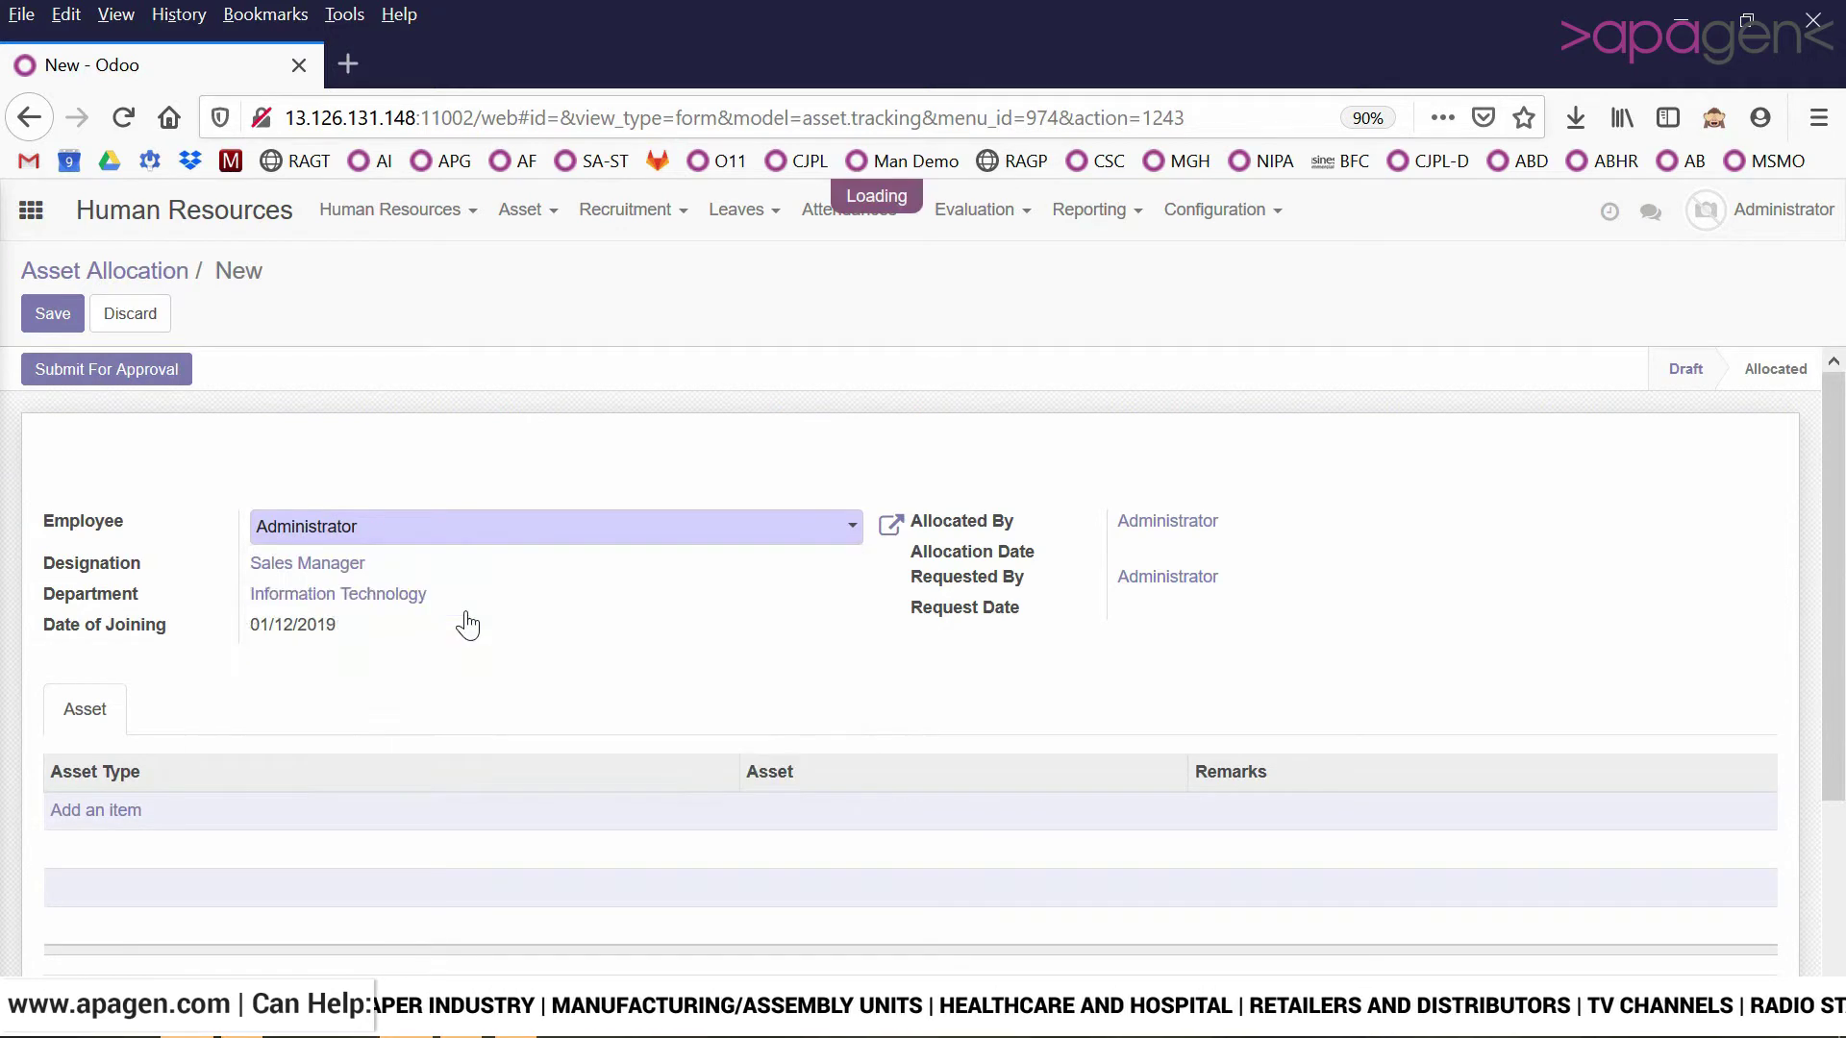
scroll(154, 766, down, 3)
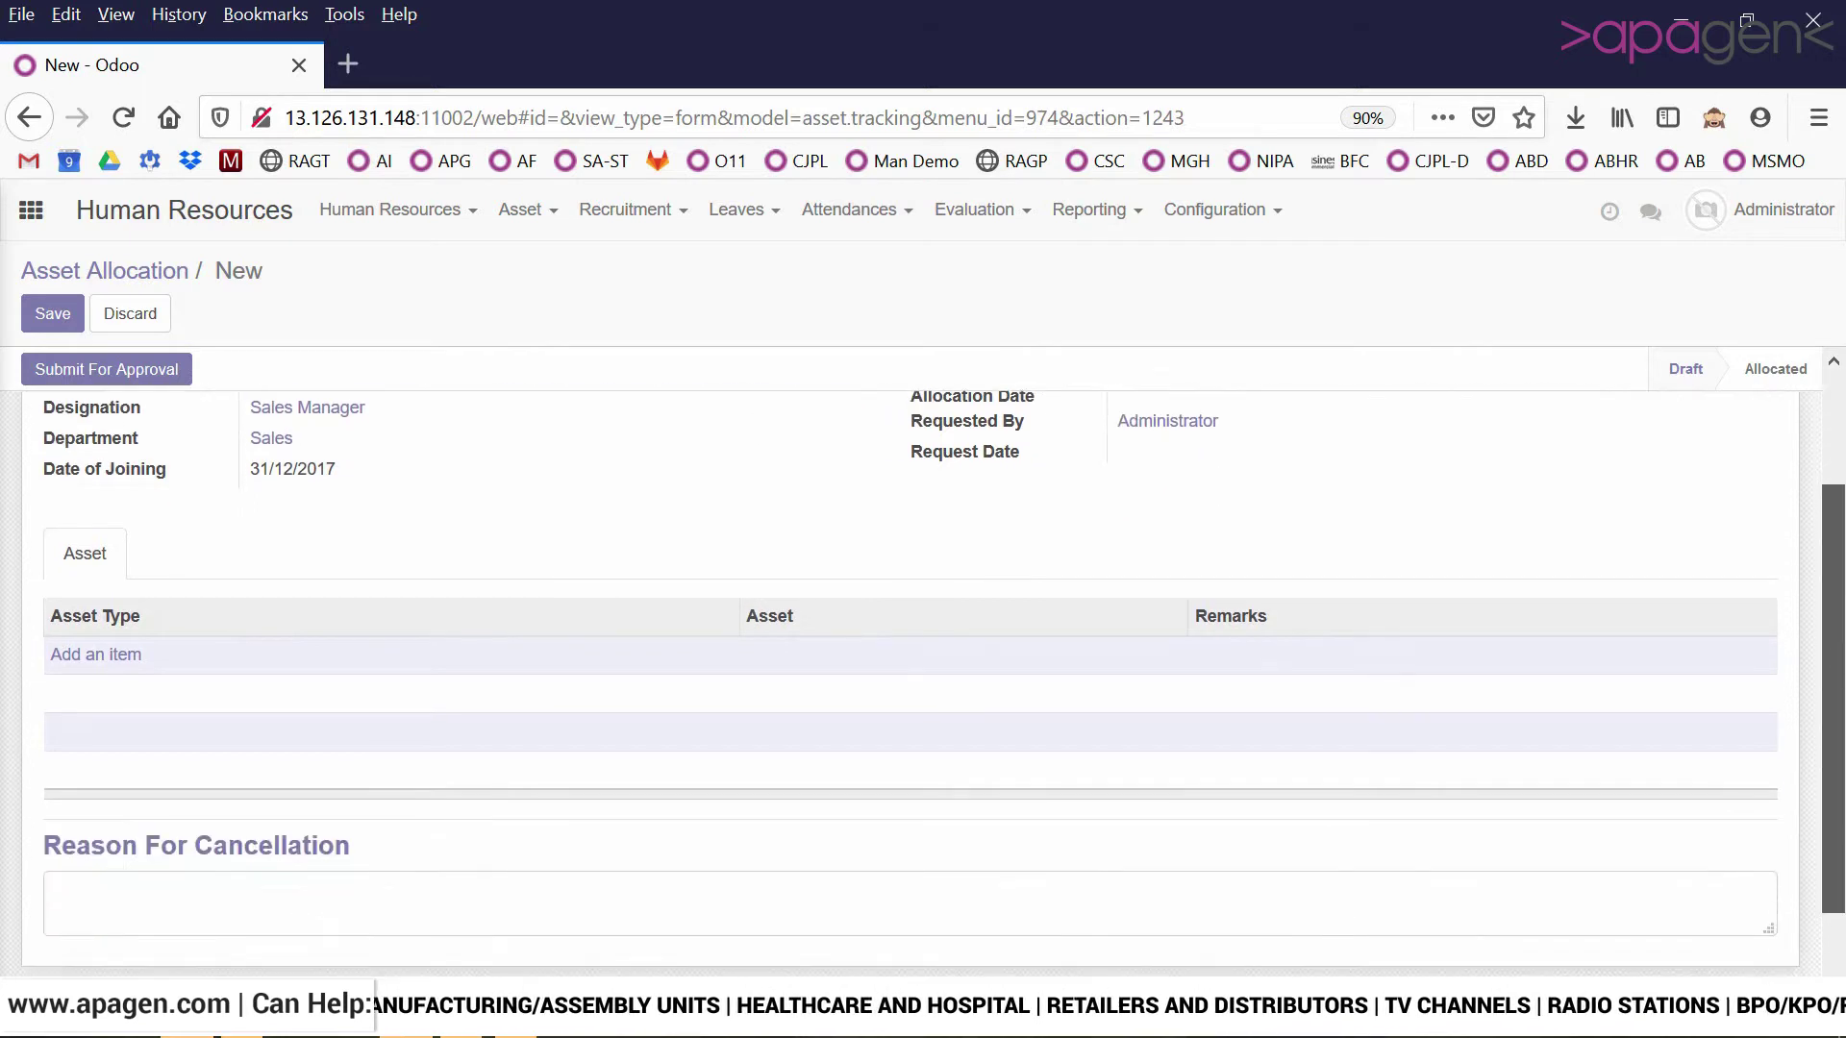
scroll(154, 766, up, 1)
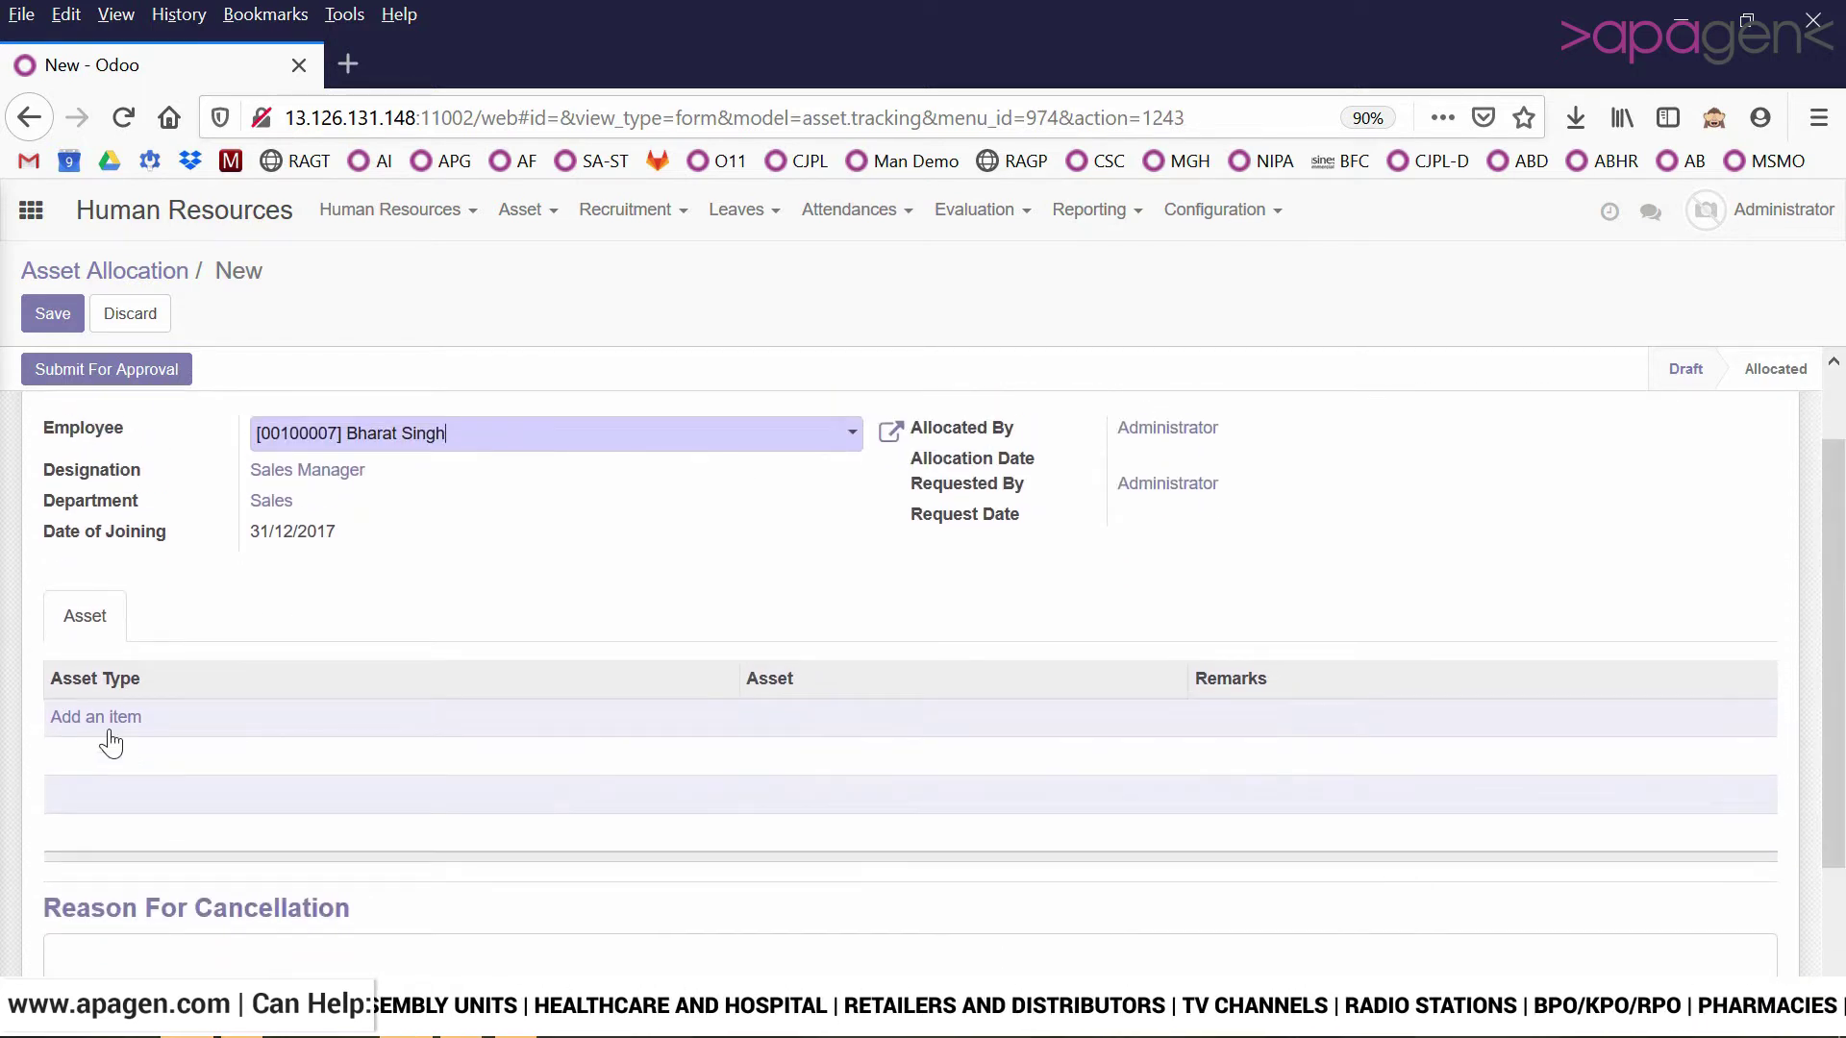
Step: Add a Laptop line for Lenovo UYTREW543 with remark 'Can be used for travel'
click(109, 721)
click(109, 731)
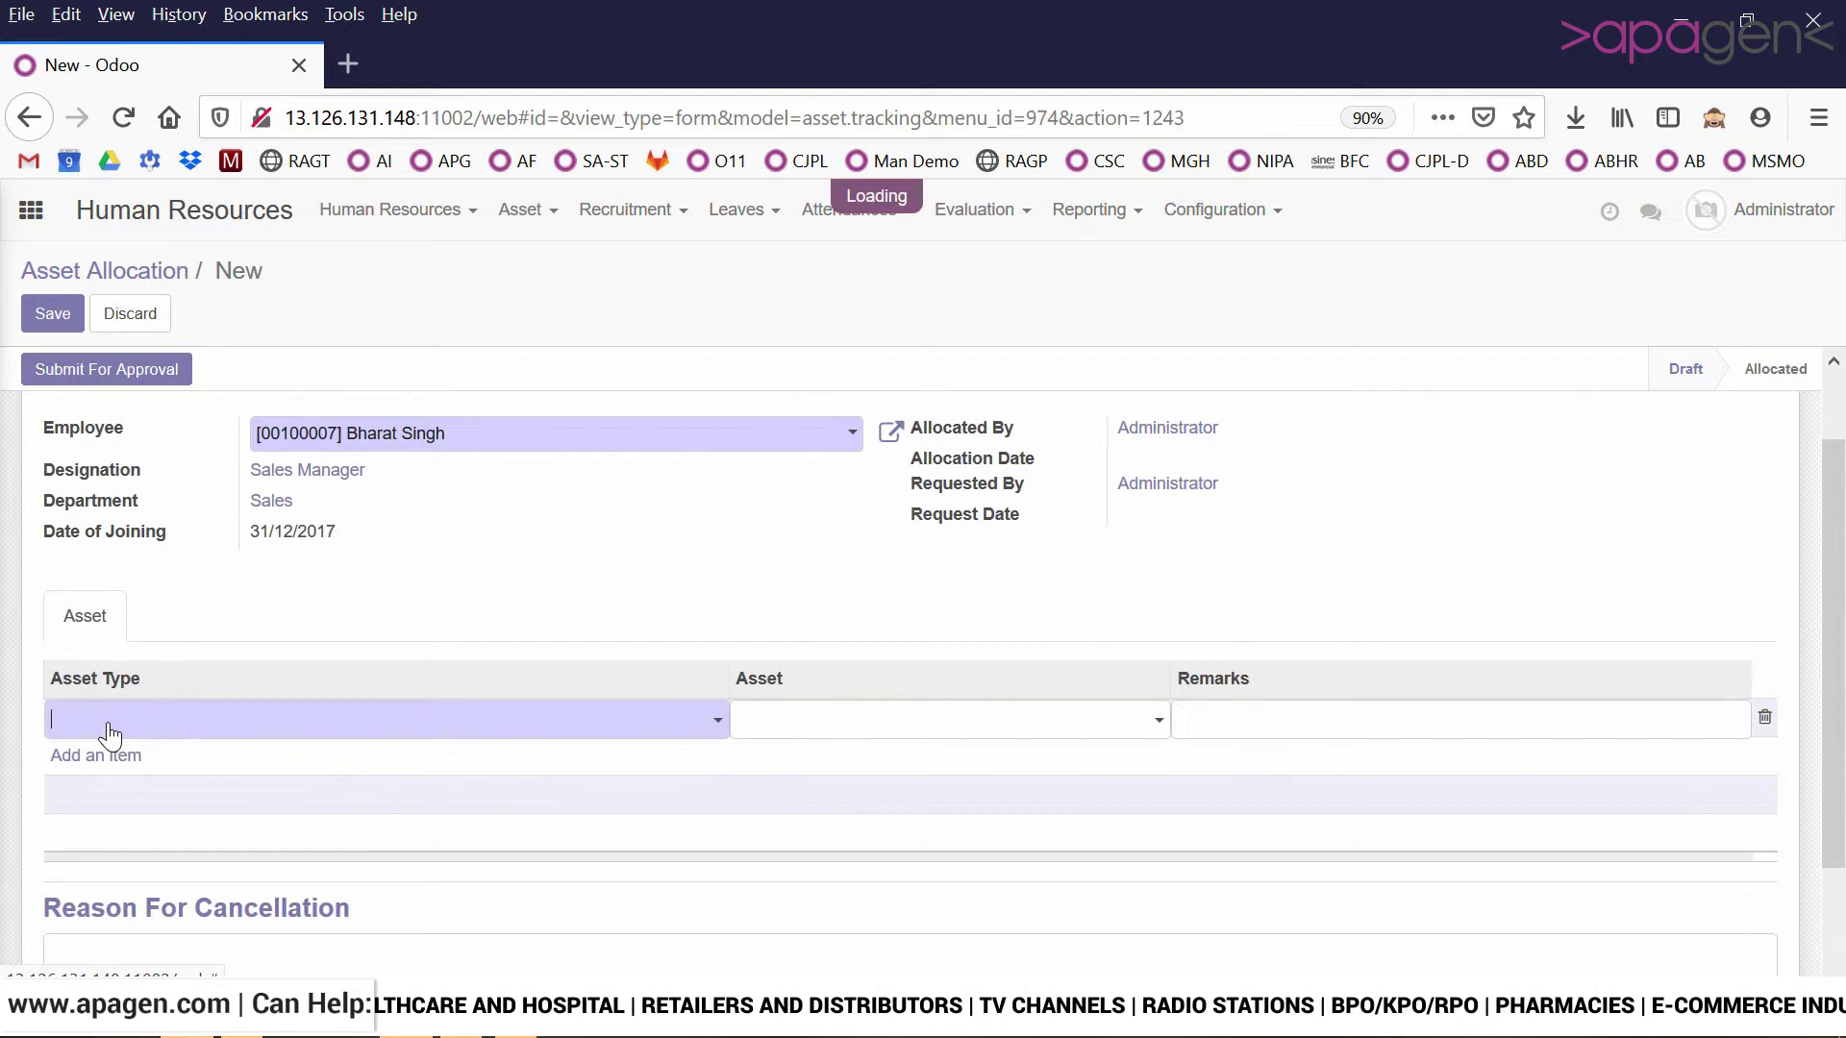
click(117, 760)
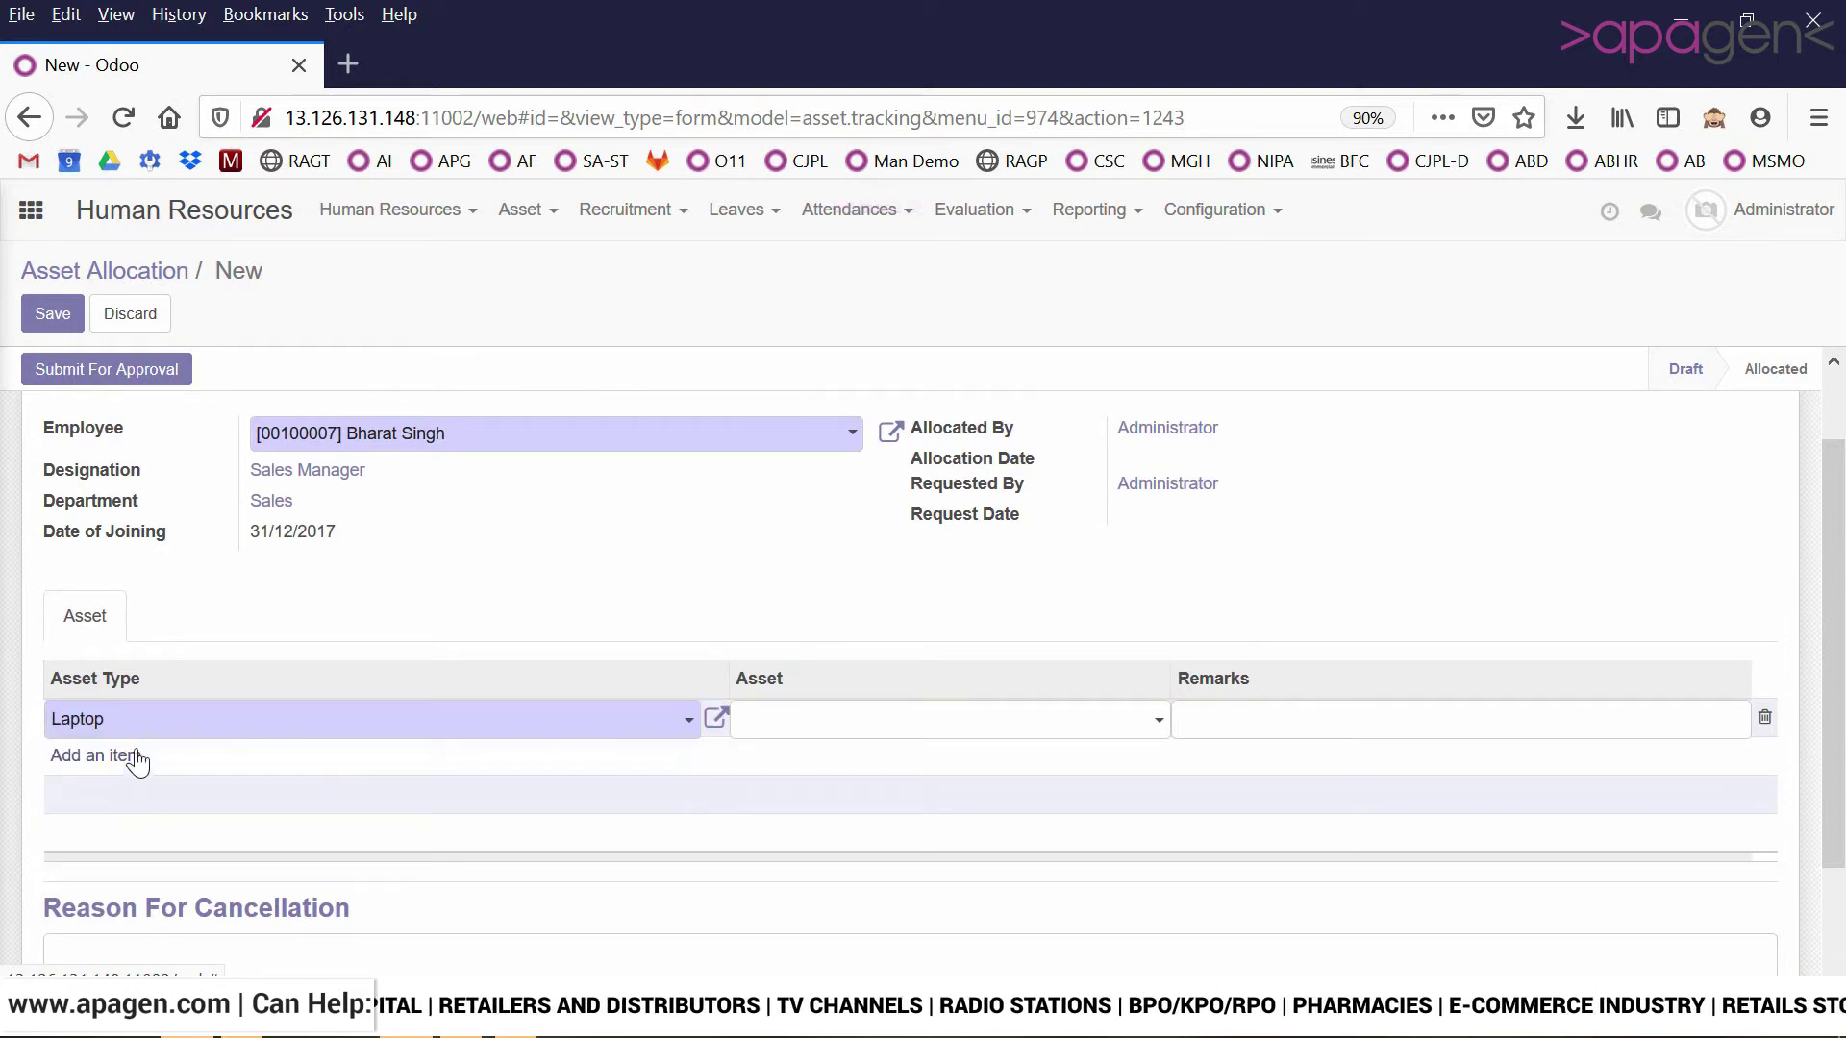
click(763, 571)
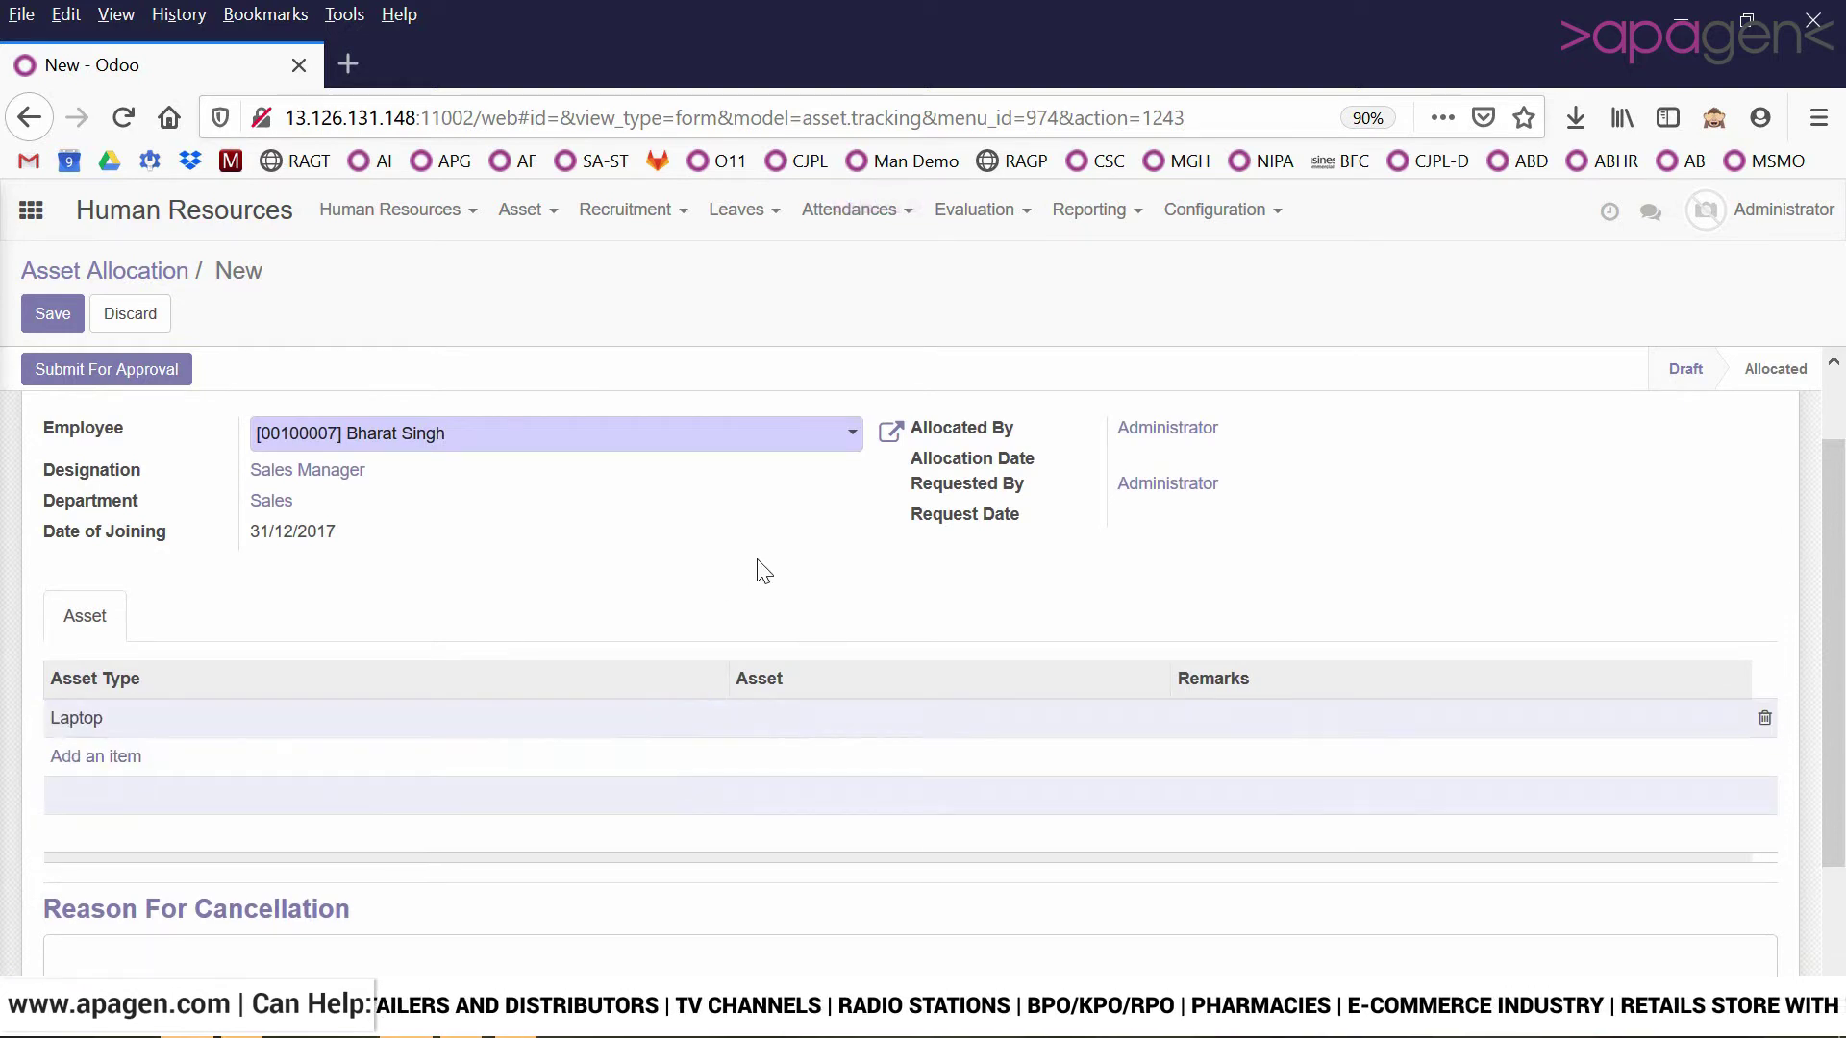
click(877, 723)
click(877, 736)
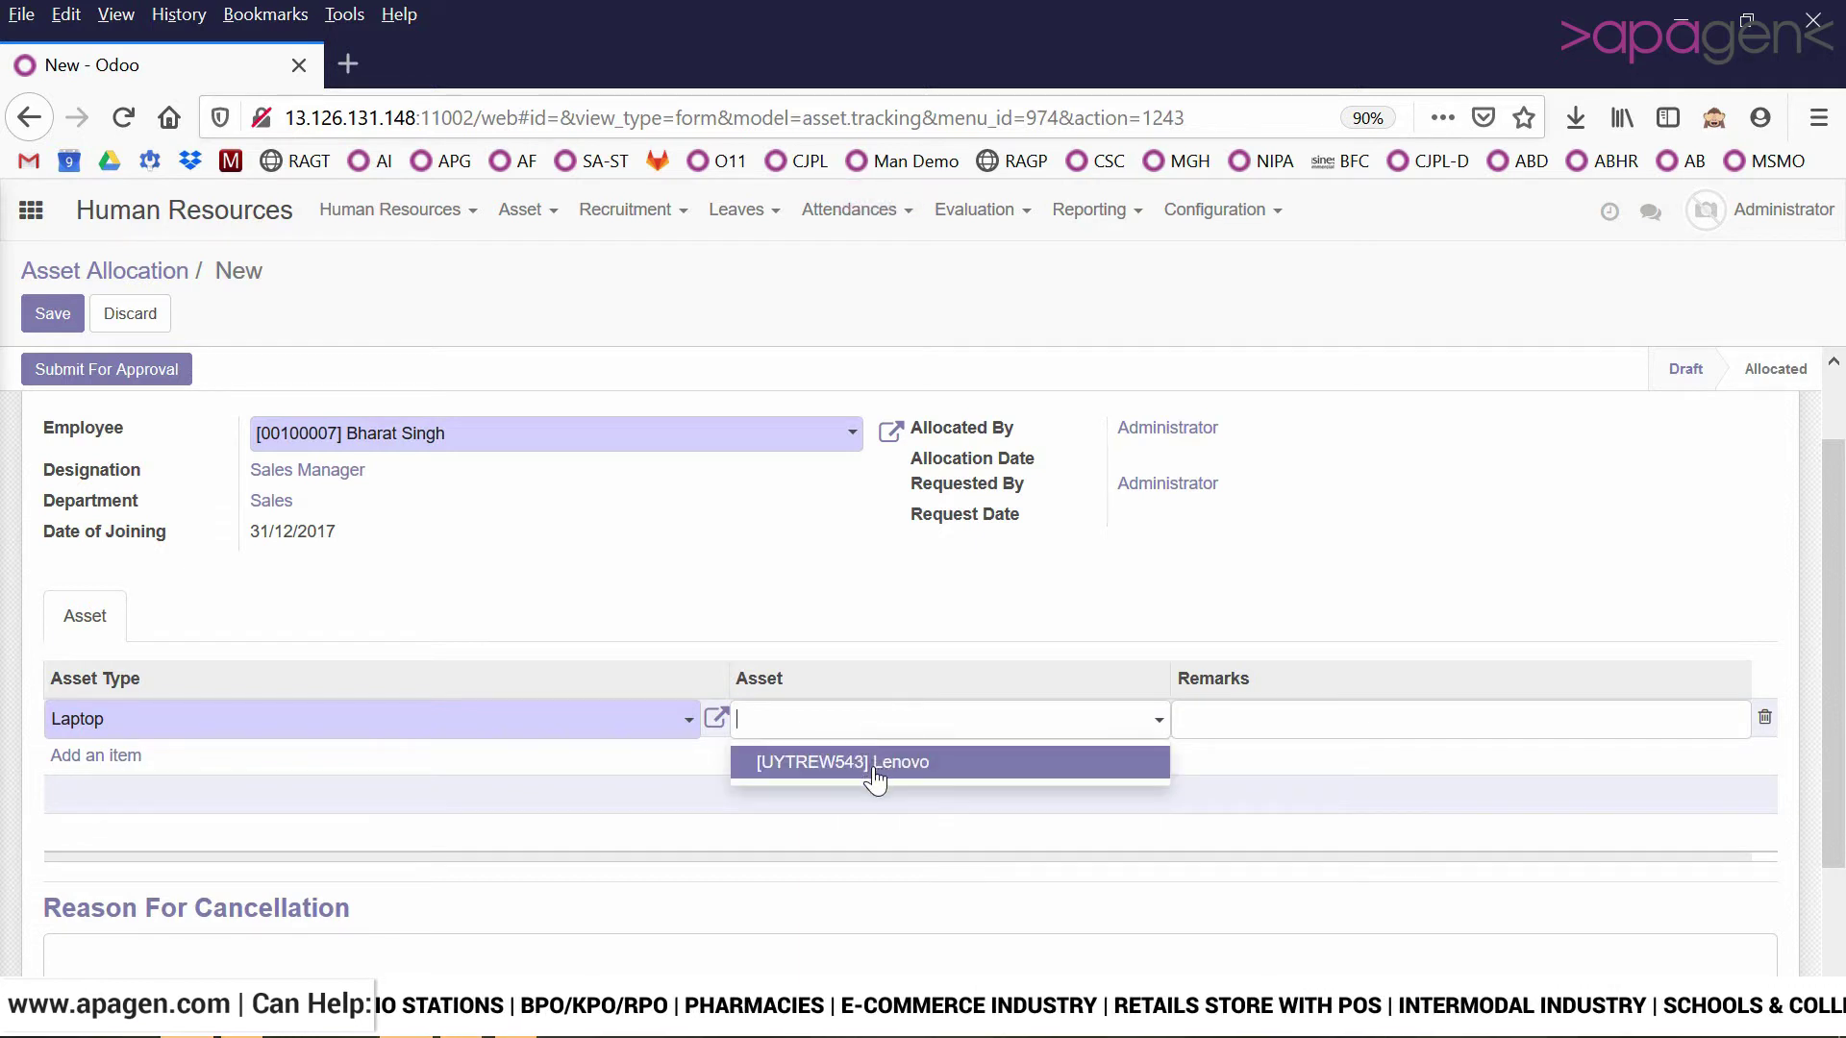
click(875, 769)
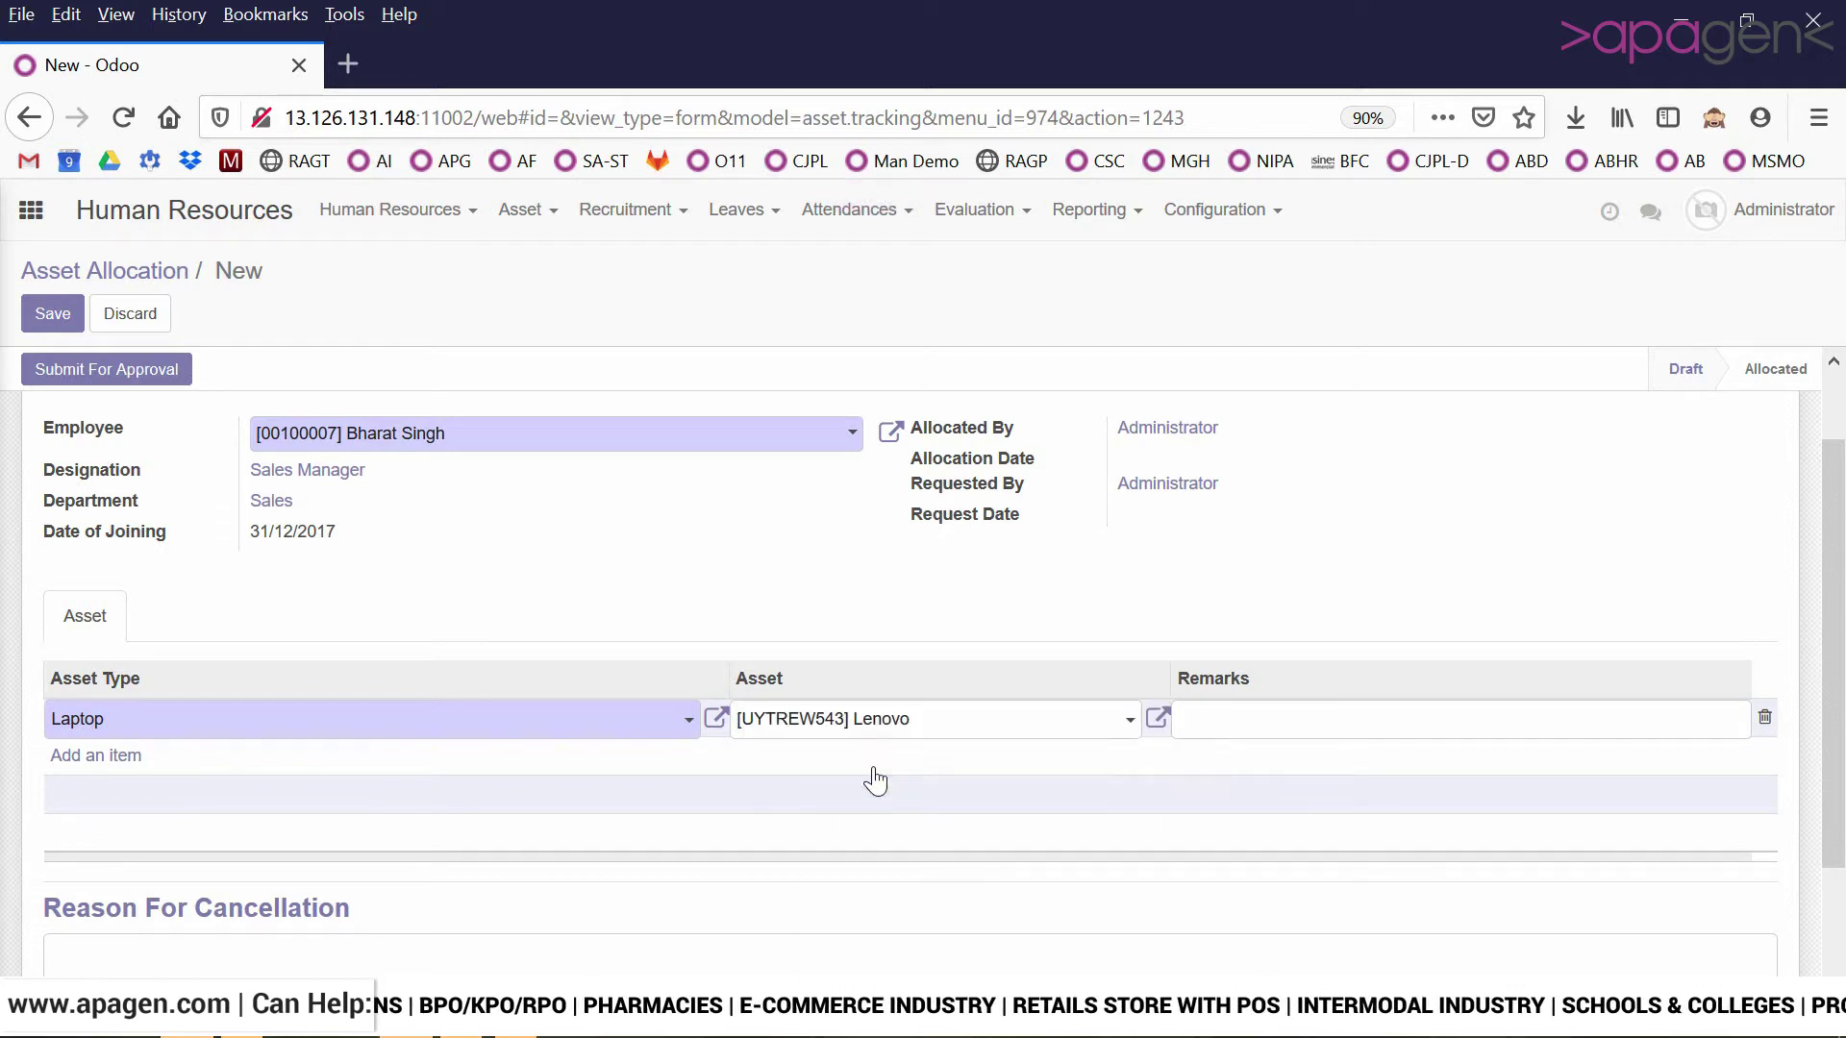
click(1002, 632)
click(1400, 746)
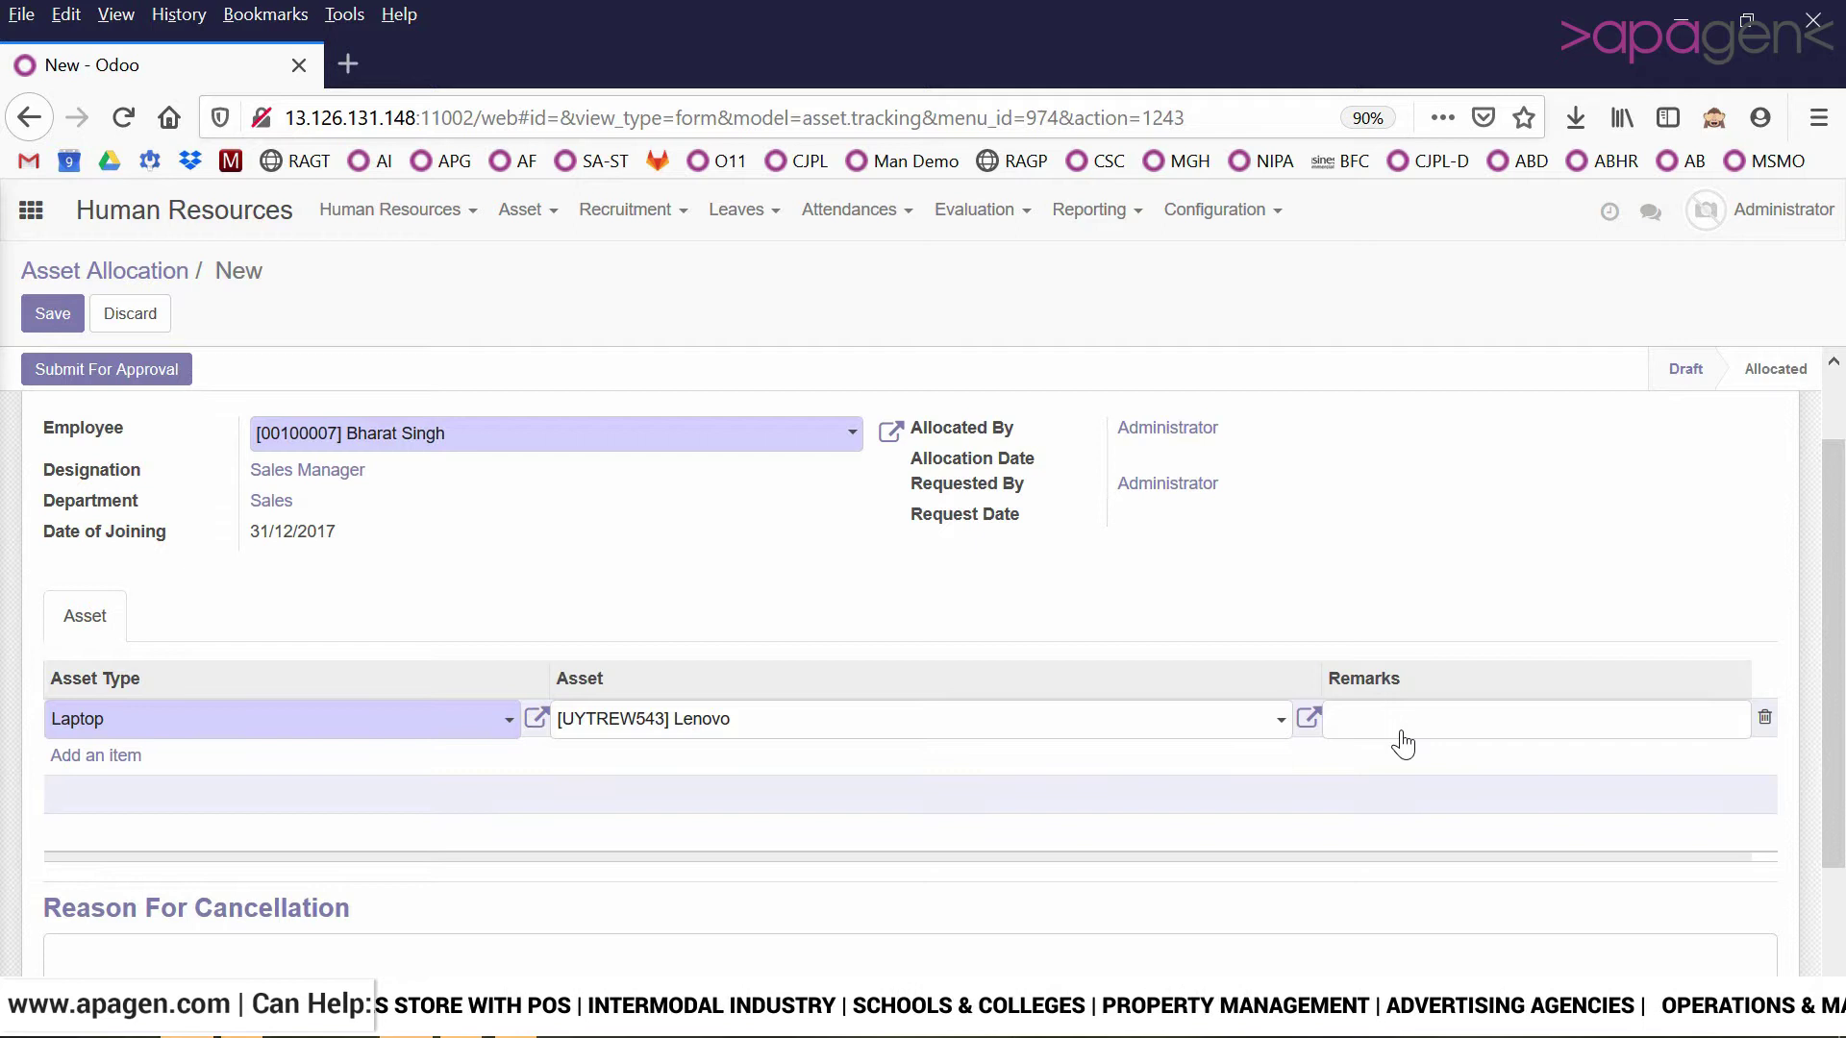
text(Can be us)
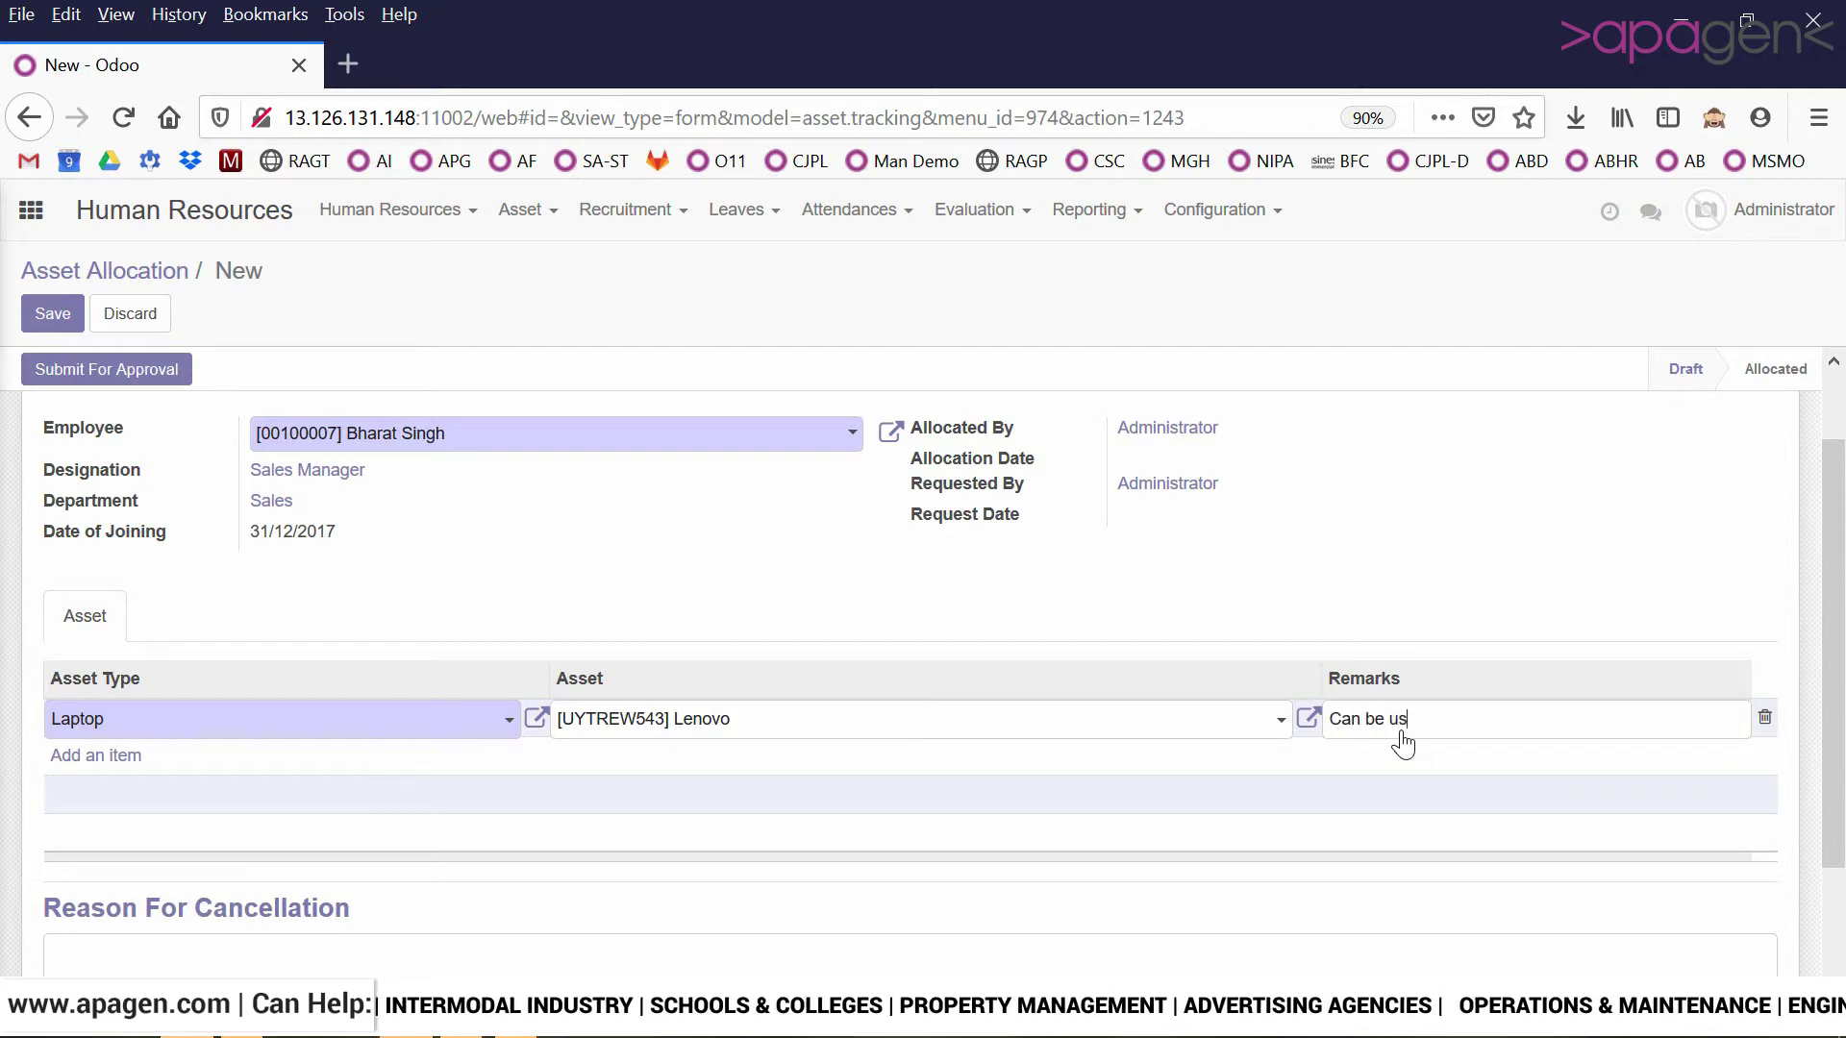
text(ed for tra)
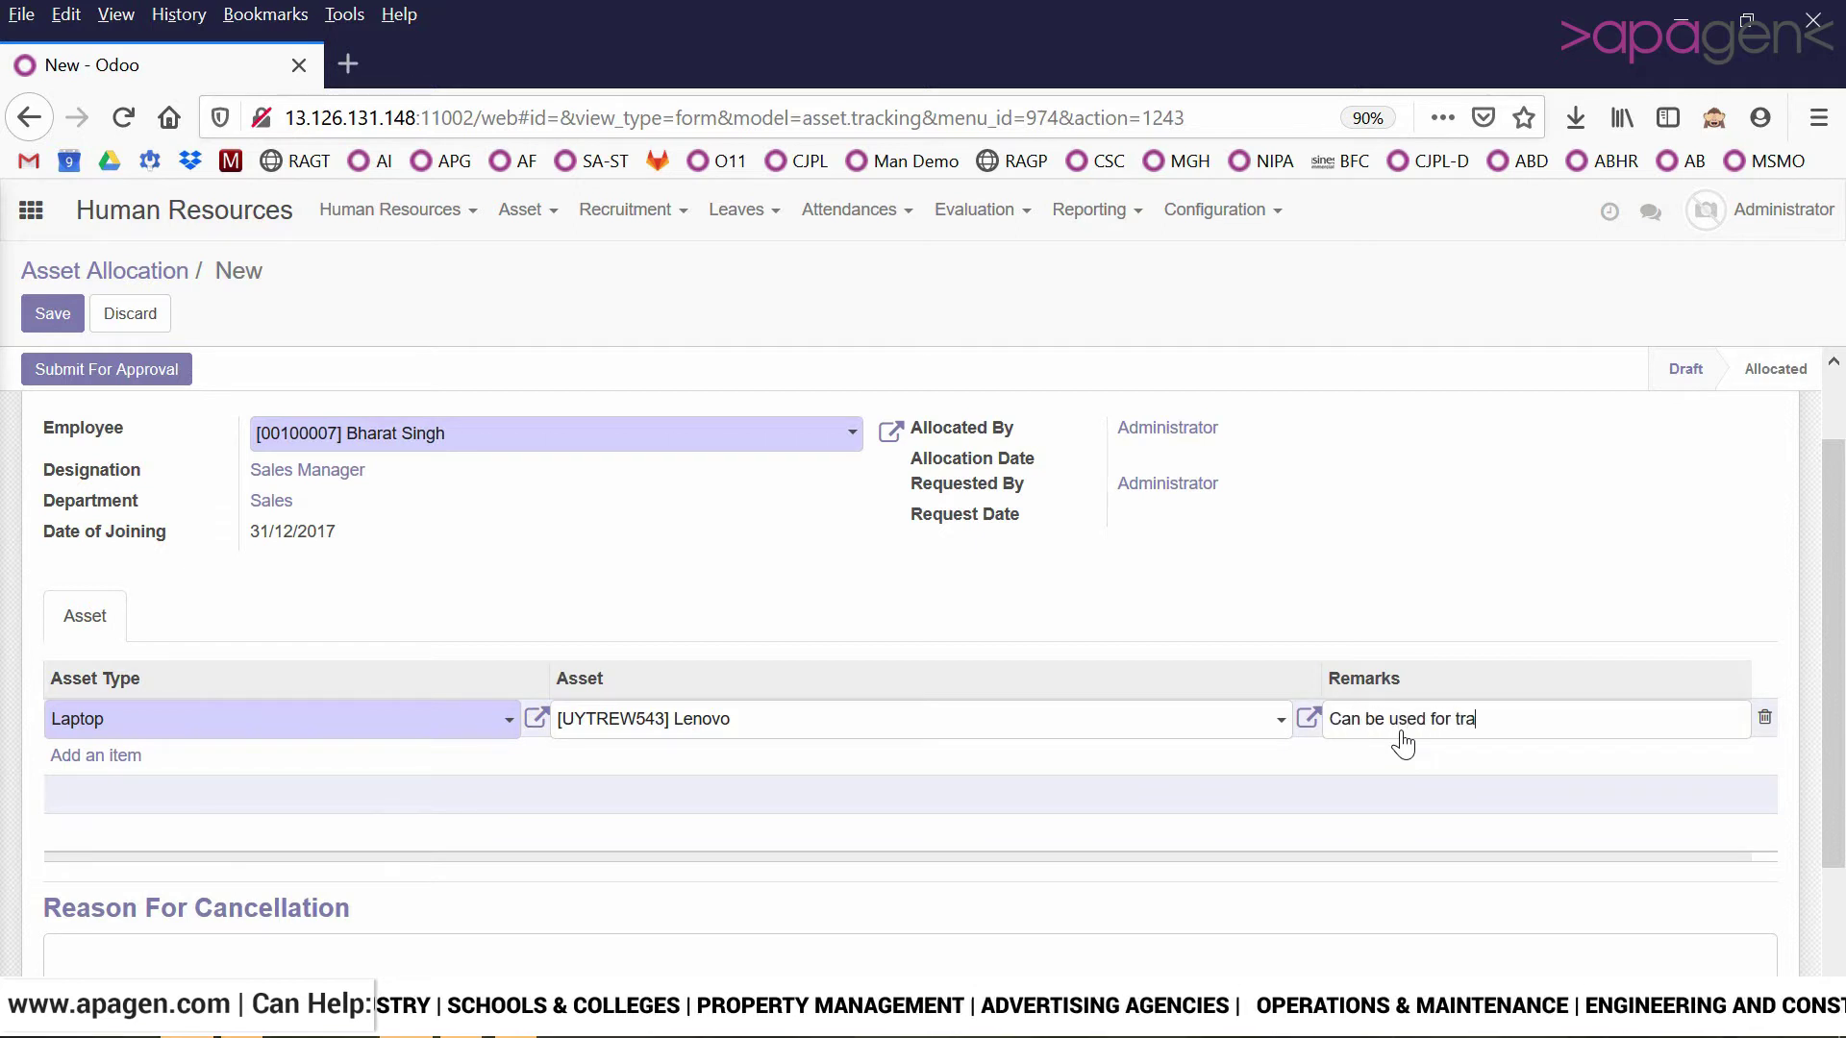
text(vel)
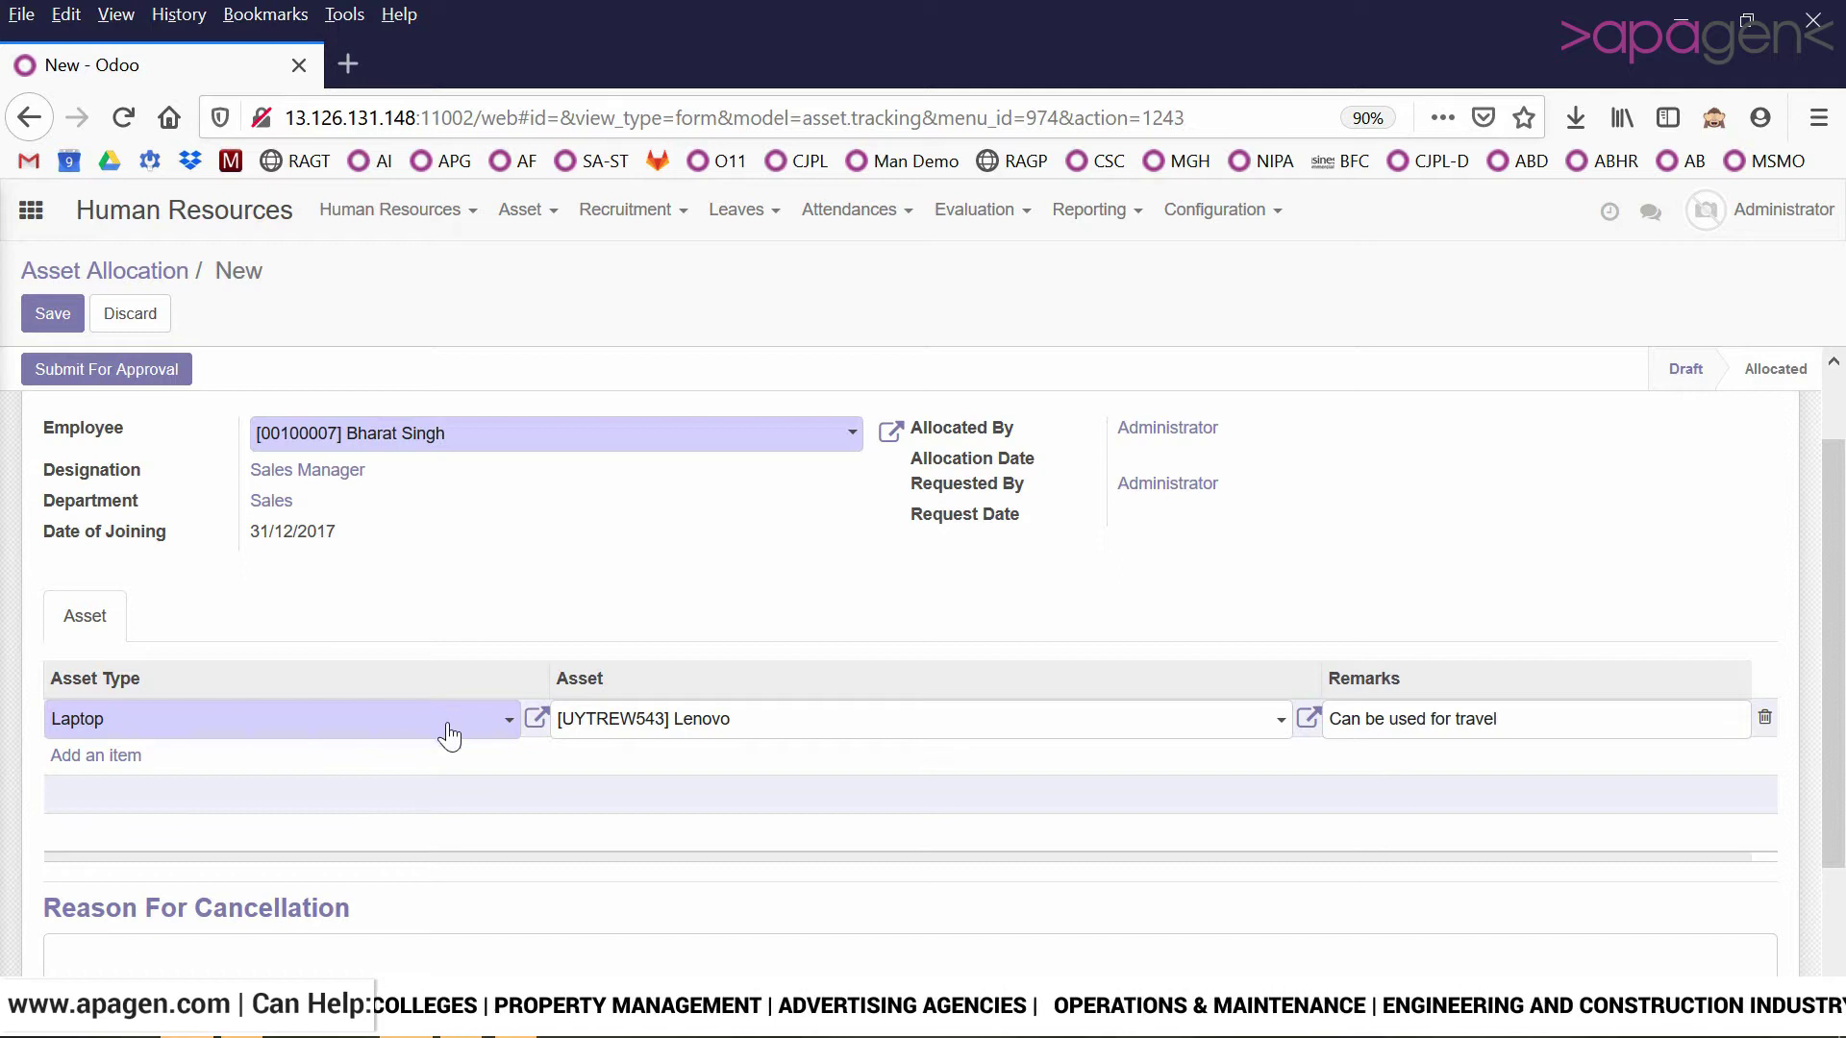
Step: Add a Mobile Phone line for OnePlus QWE2345 and save the allocation
click(93, 758)
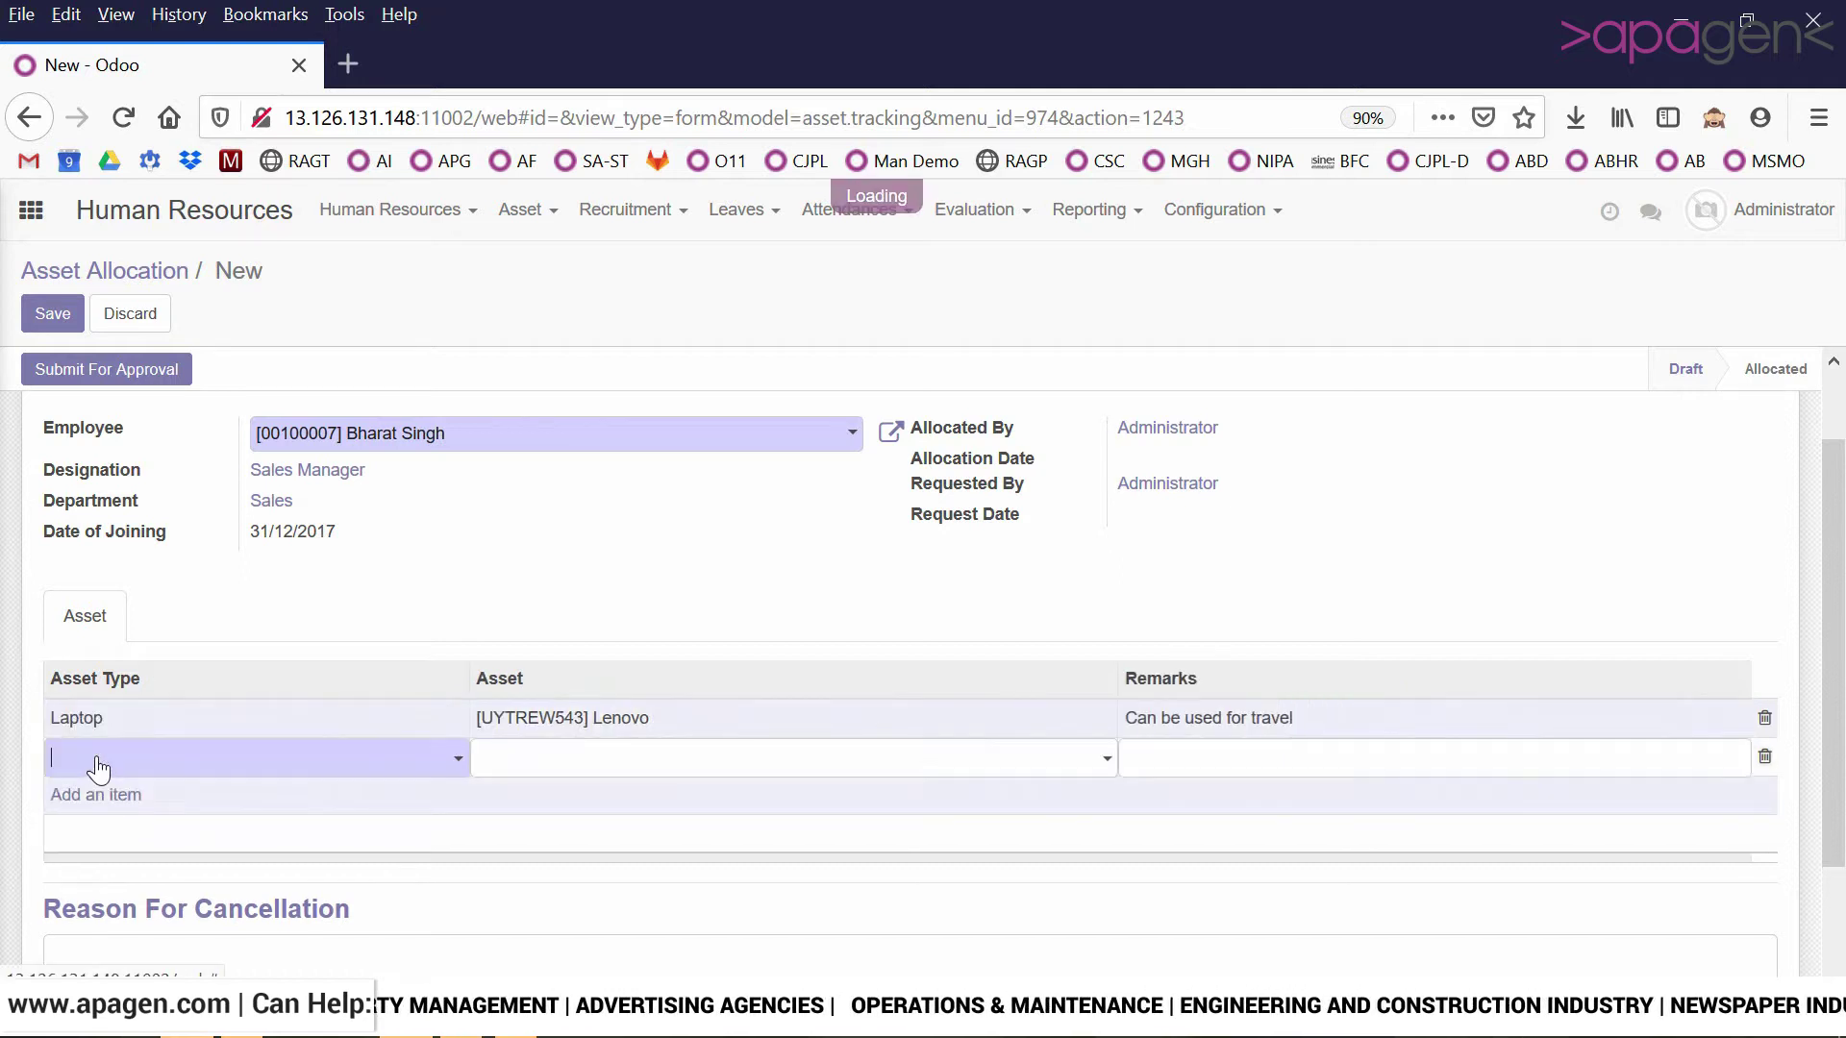
click(110, 768)
click(115, 832)
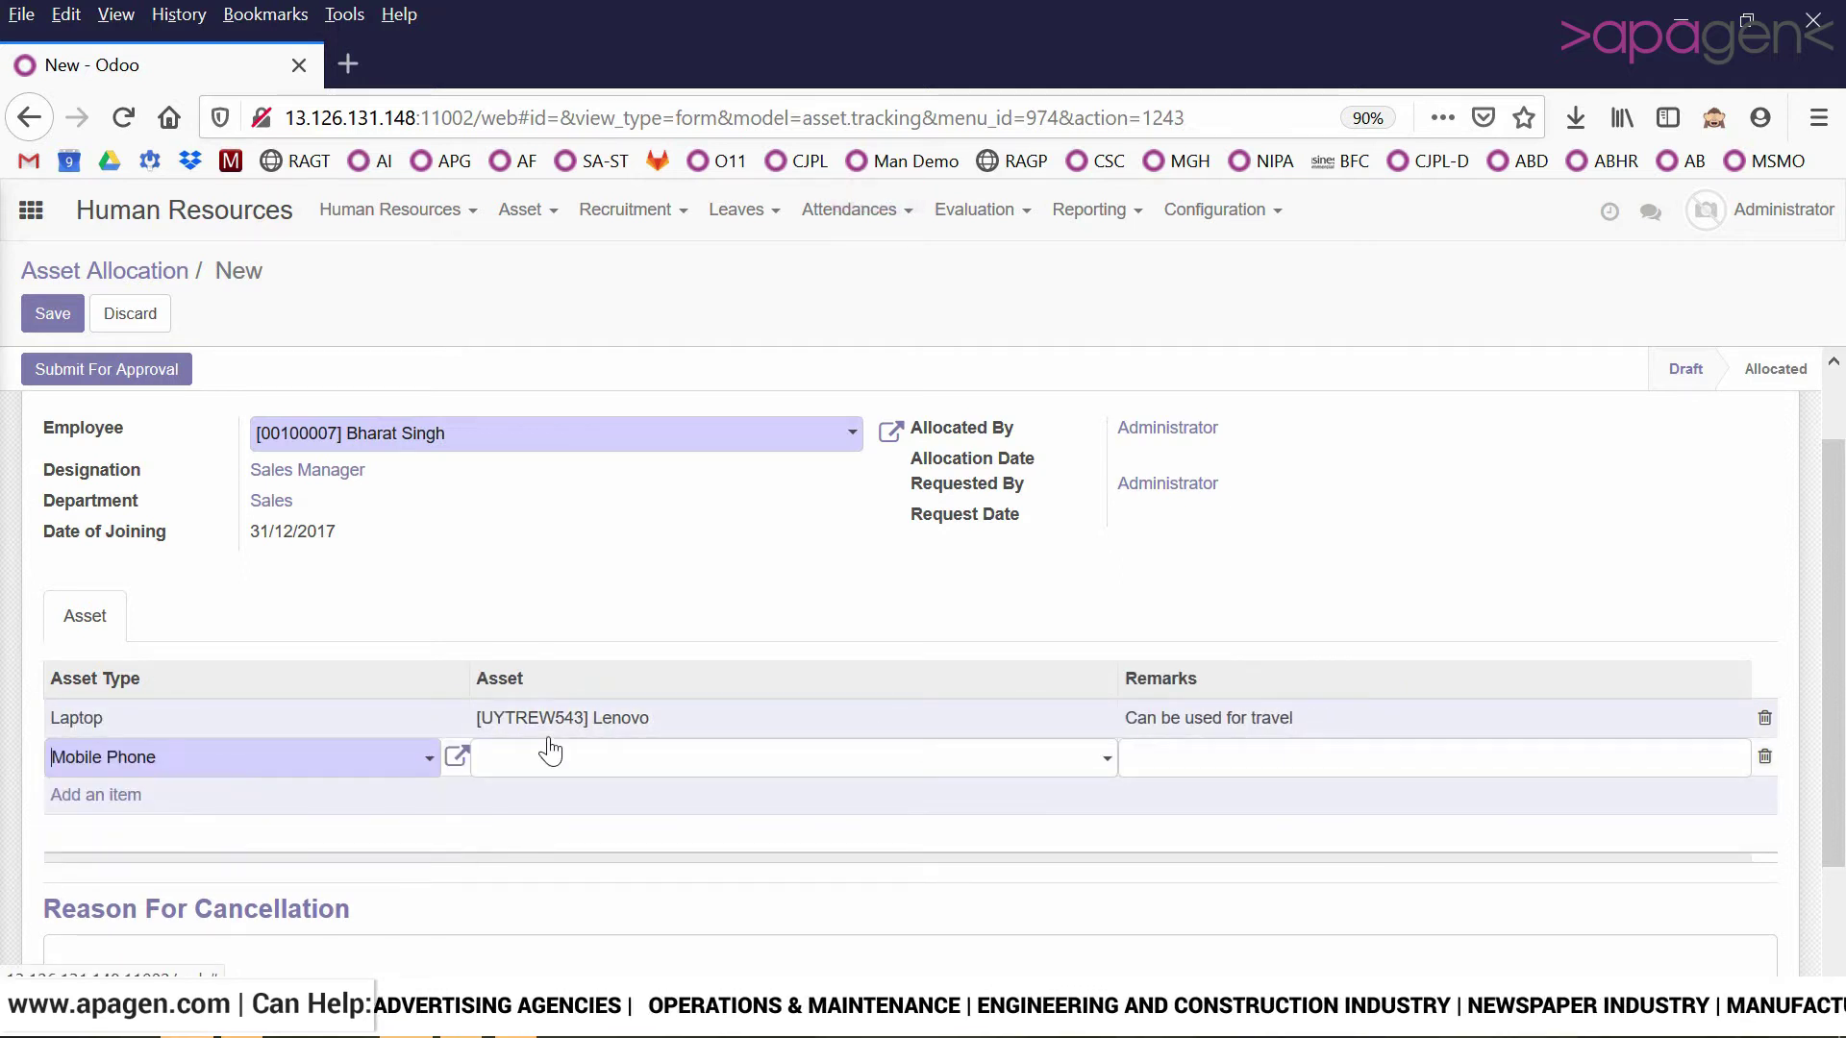
click(591, 760)
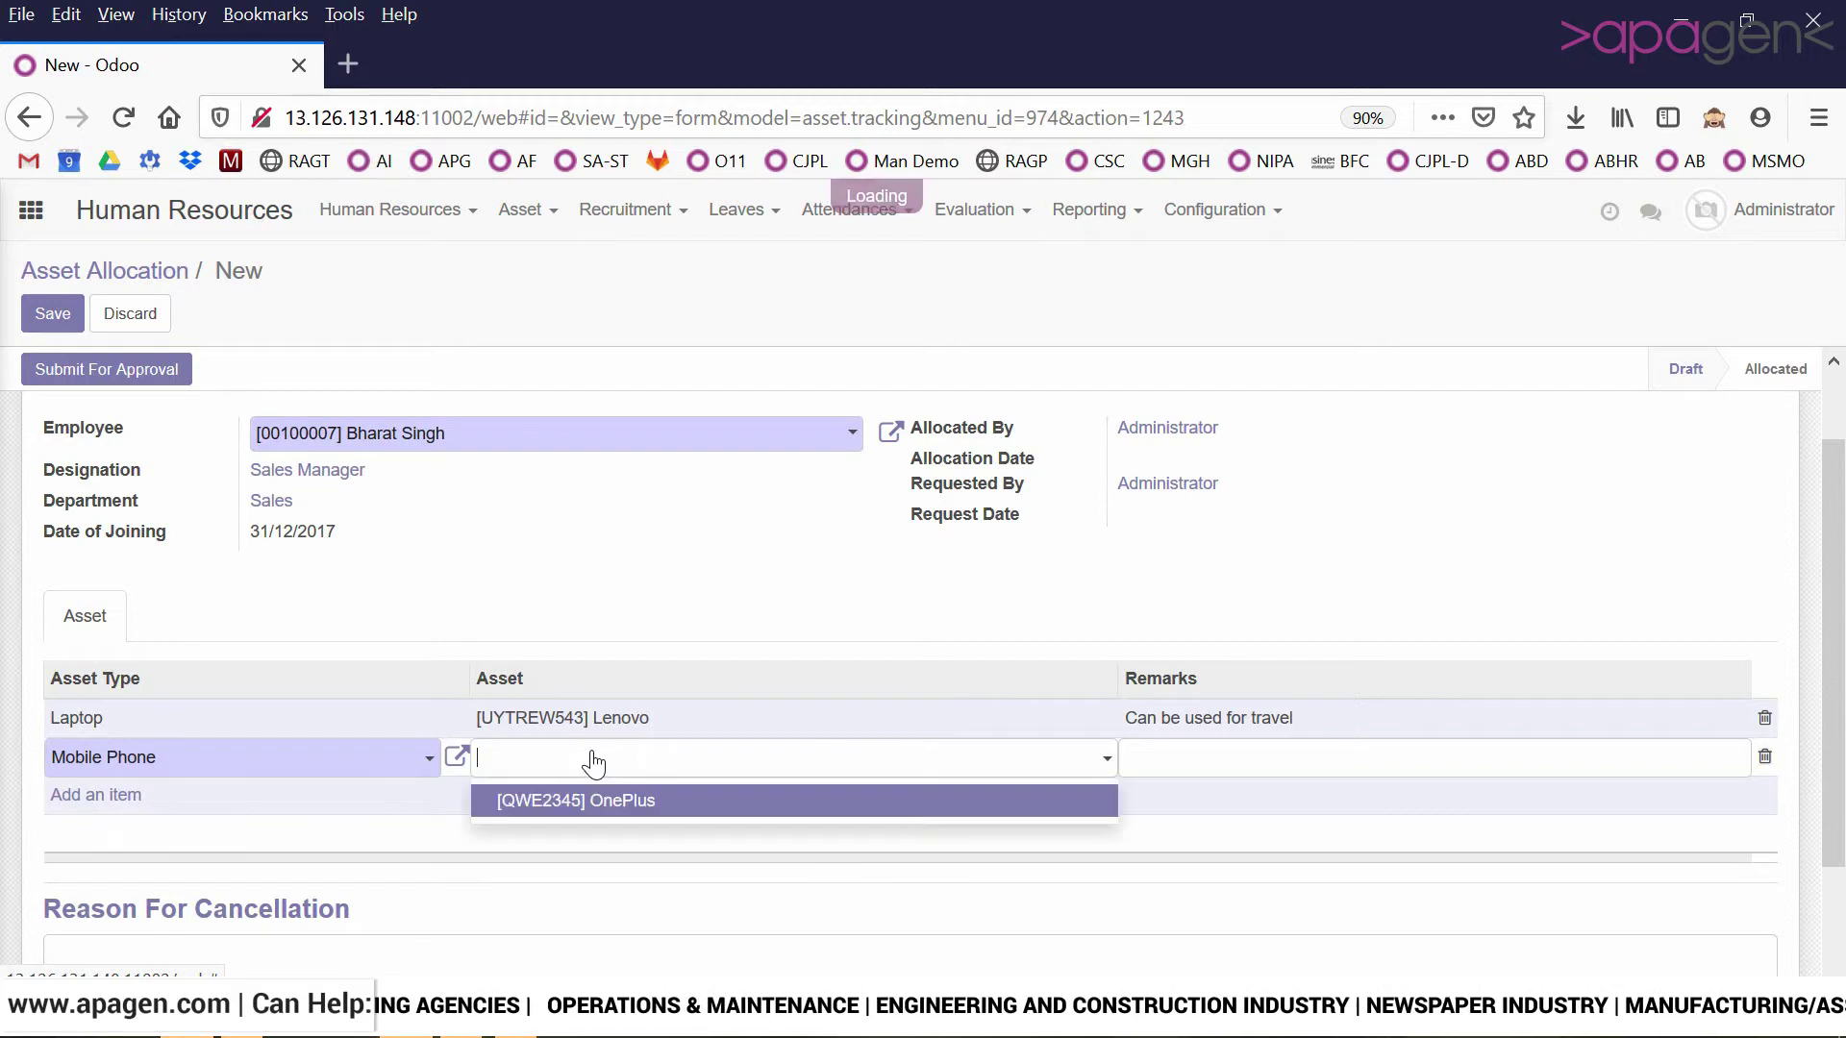
click(602, 806)
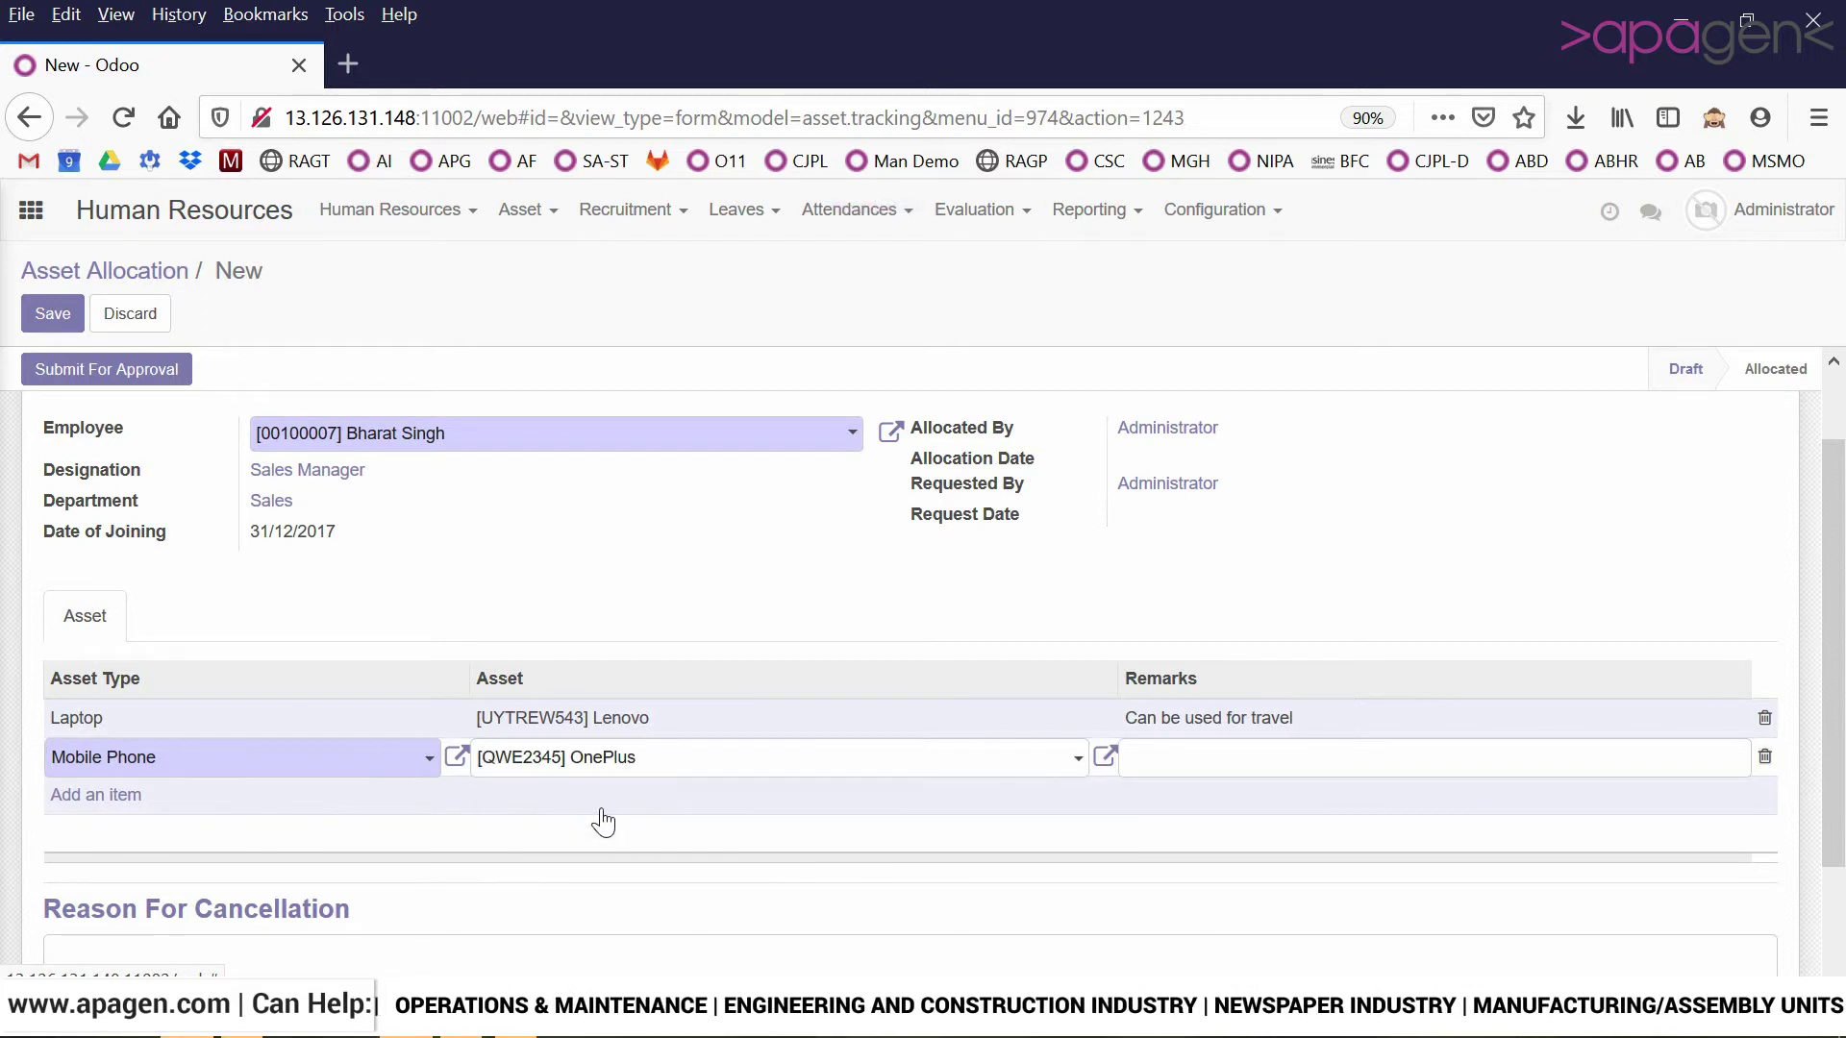
click(980, 576)
scroll(1841, 495, up, 1)
scroll(1841, 495, up, 1)
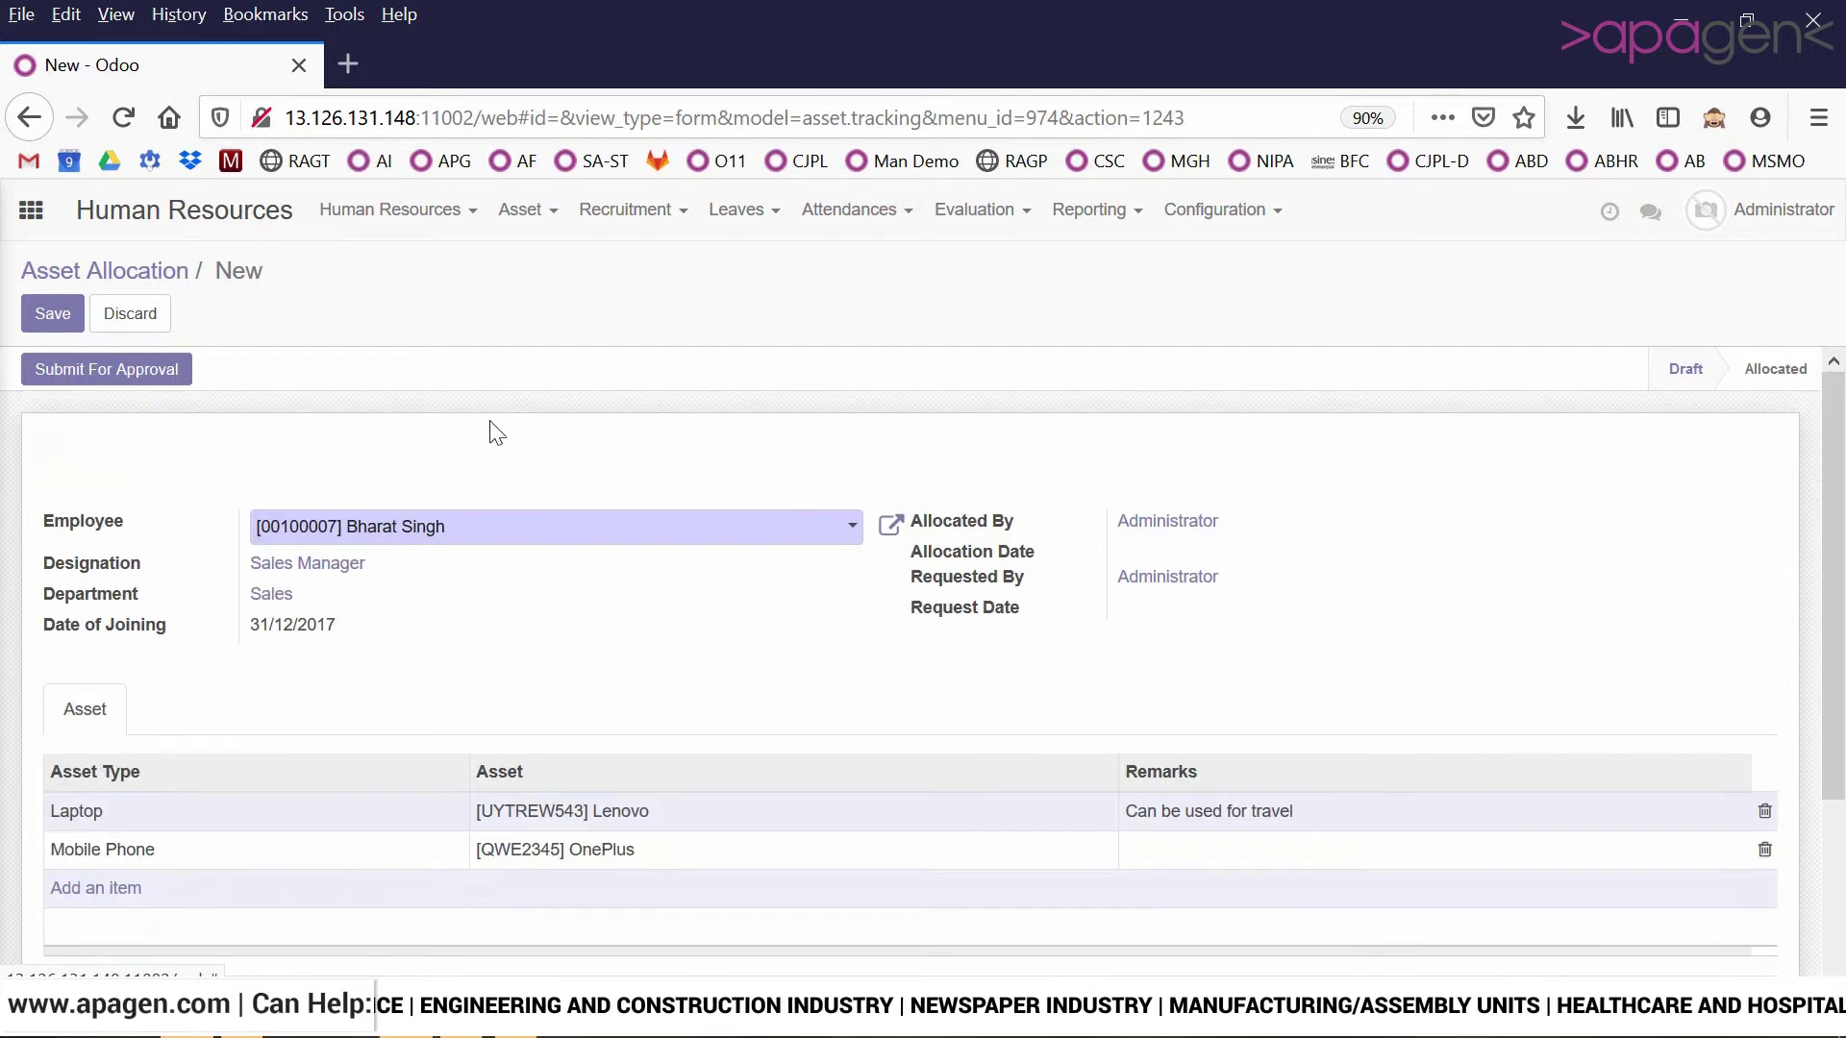
click(52, 314)
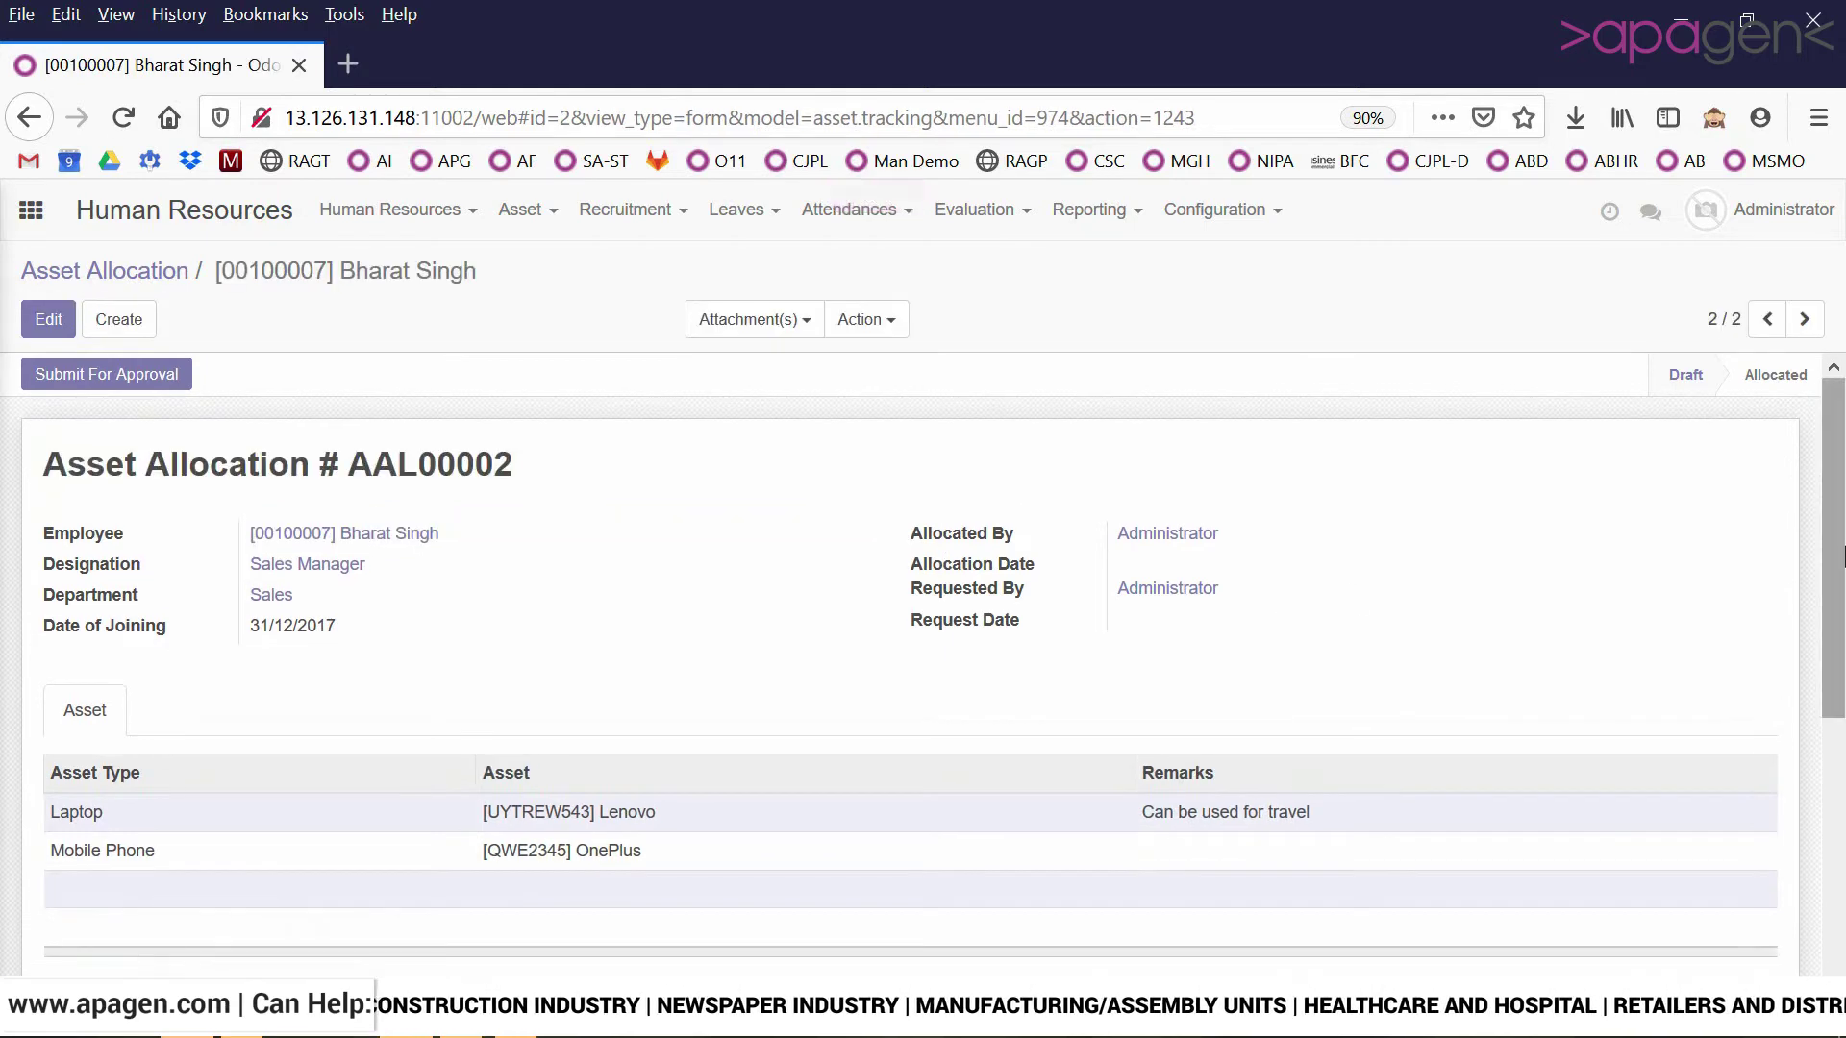
scroll(1285, 597, down, 3)
scroll(1834, 702, up, 3)
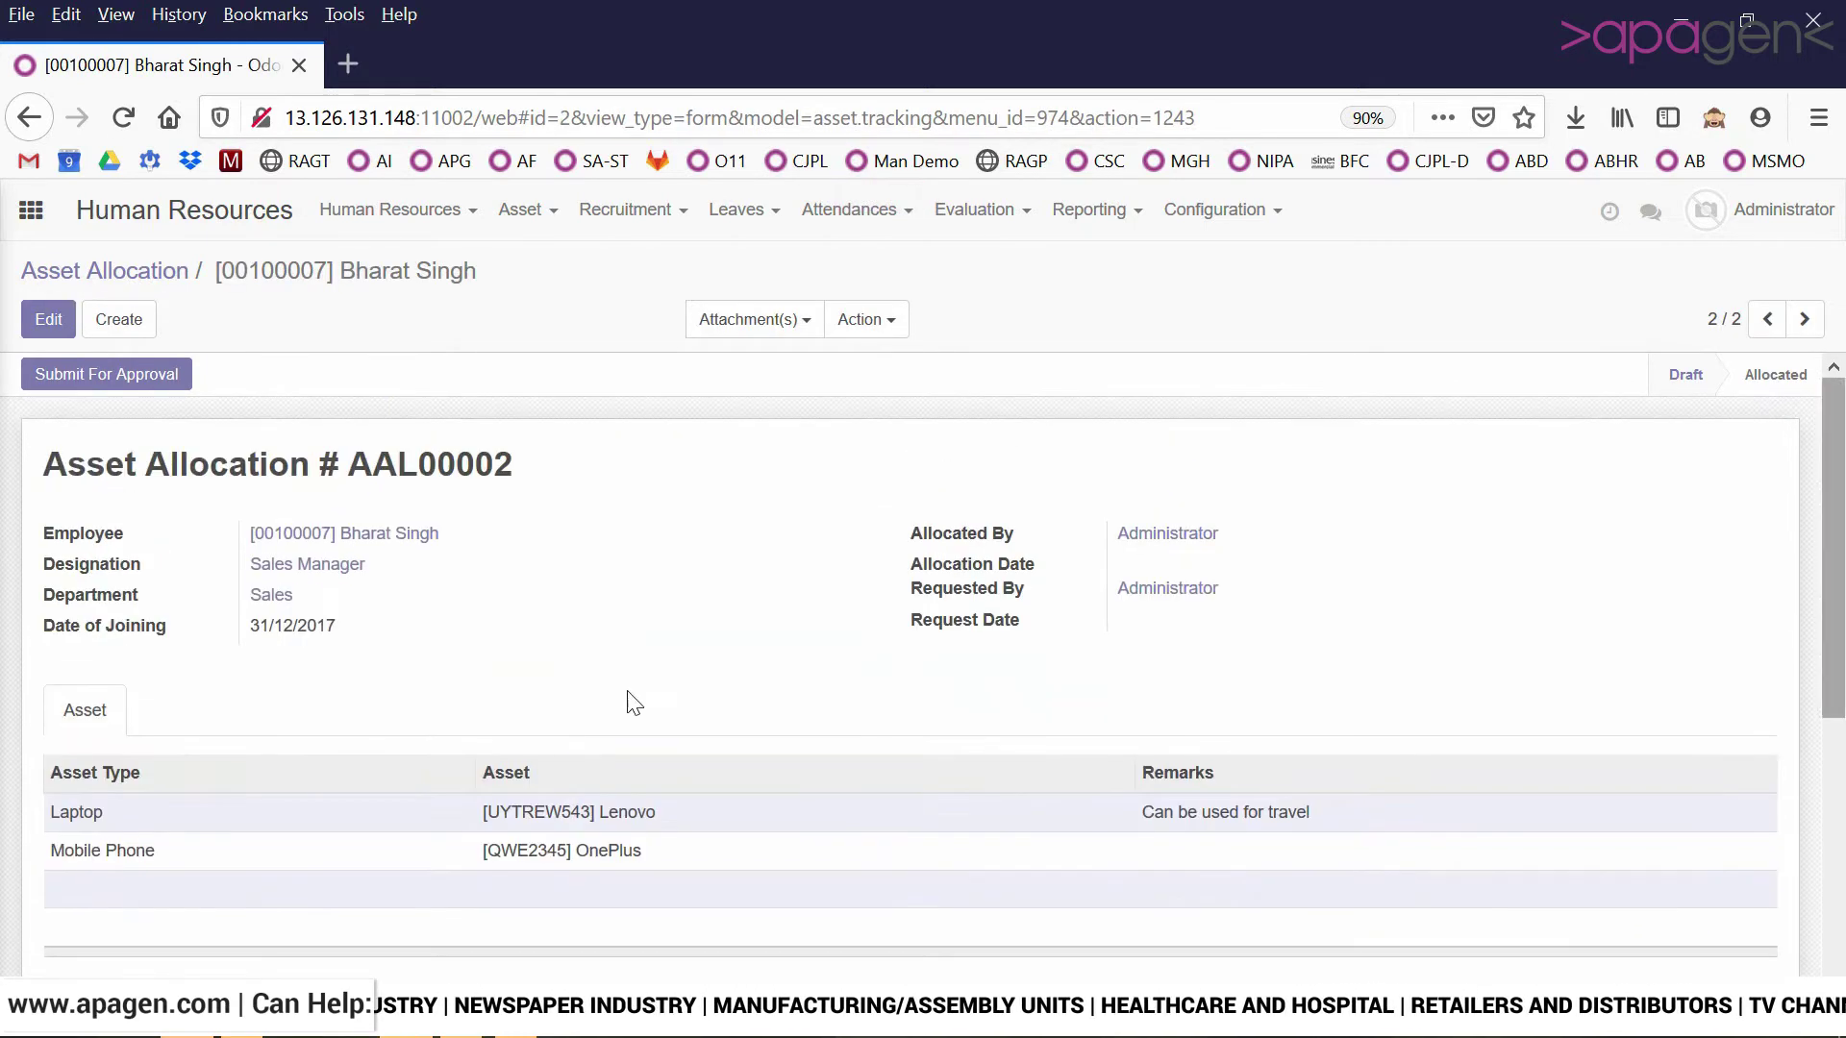
Step: Submit, approve and confirm allocation AAL00002 so it reaches the Allocated stage
click(42, 376)
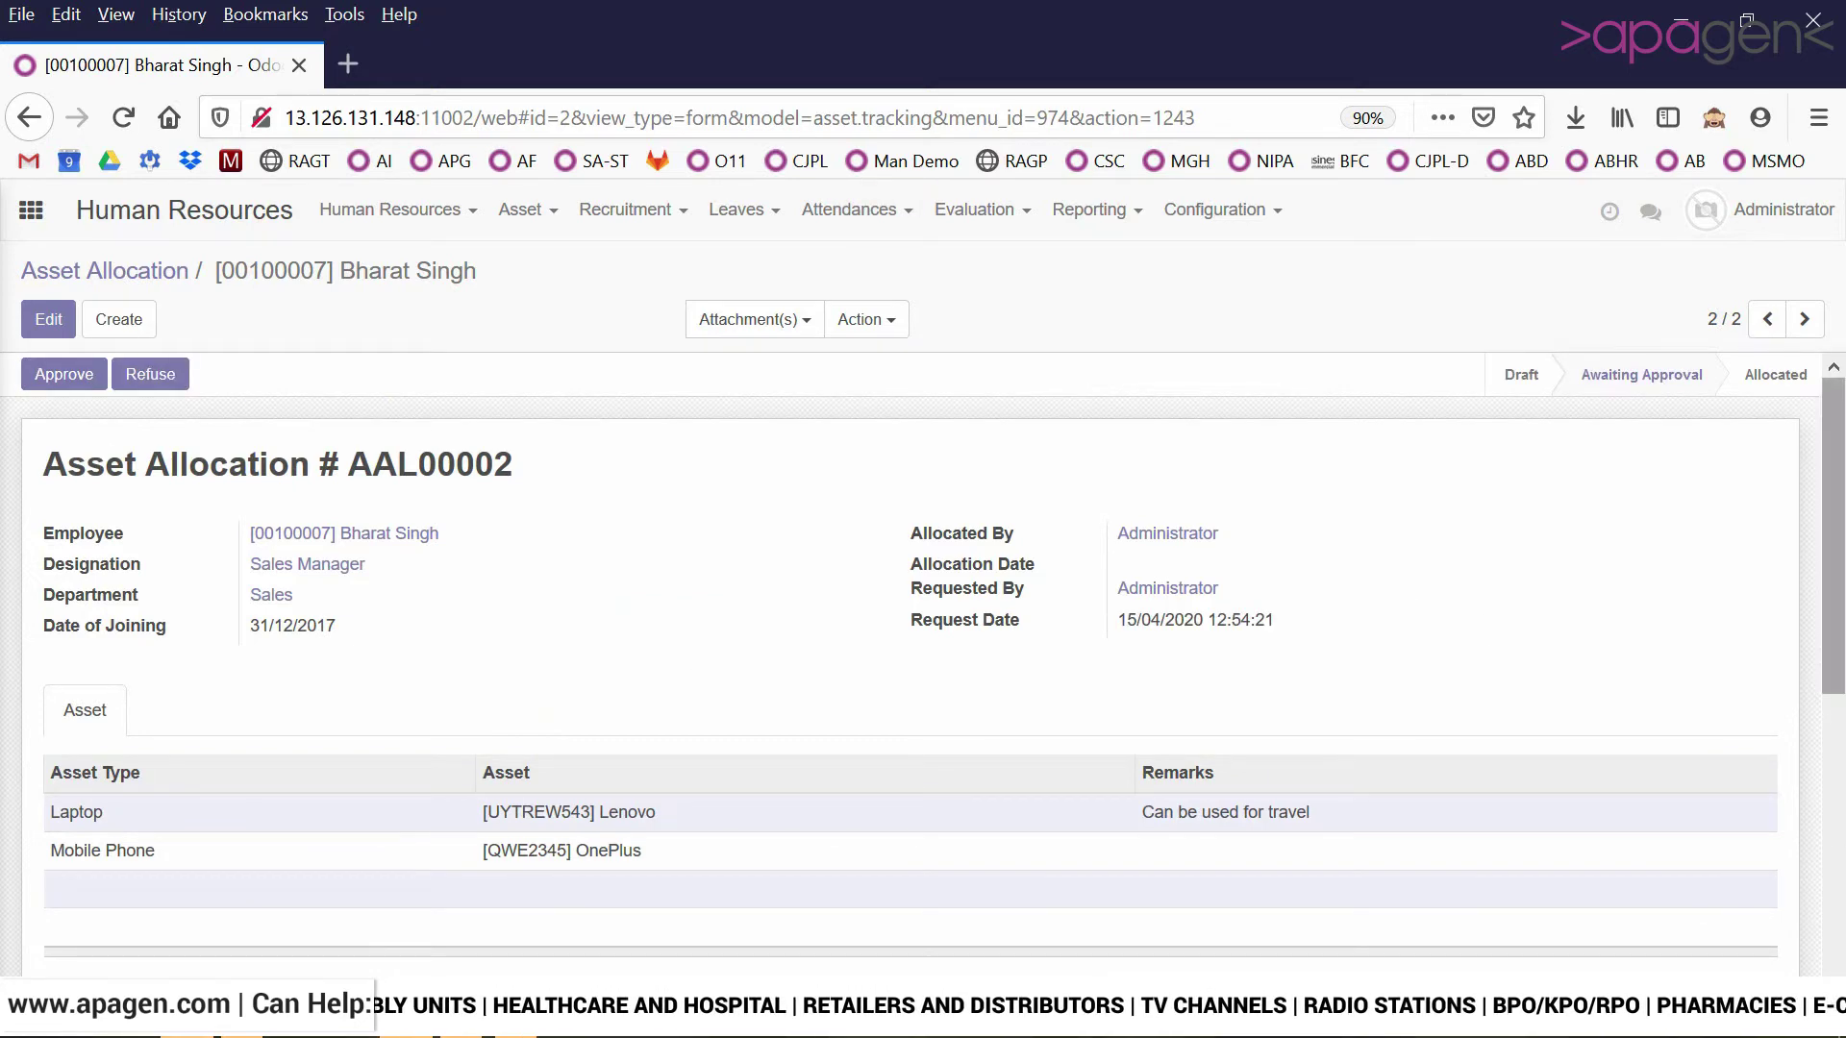
scroll(1837, 769, down, 5)
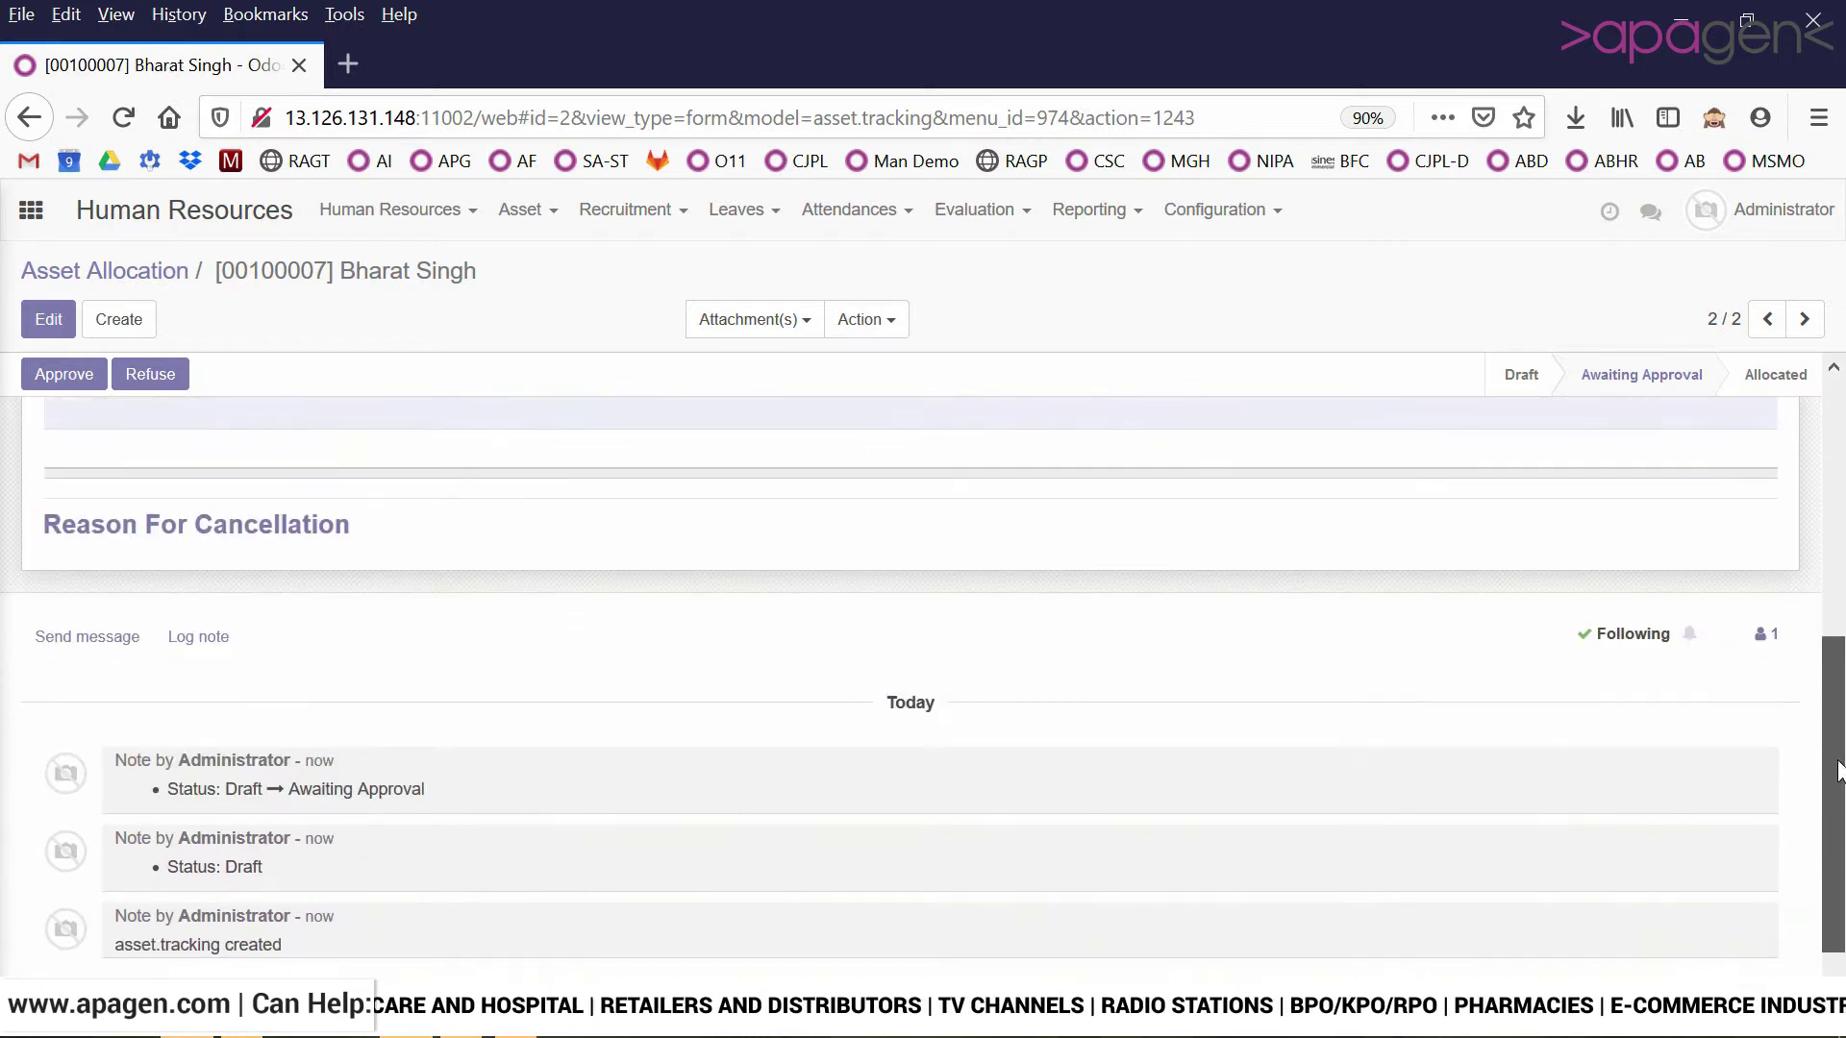
drag(1837, 769, 1837, 476)
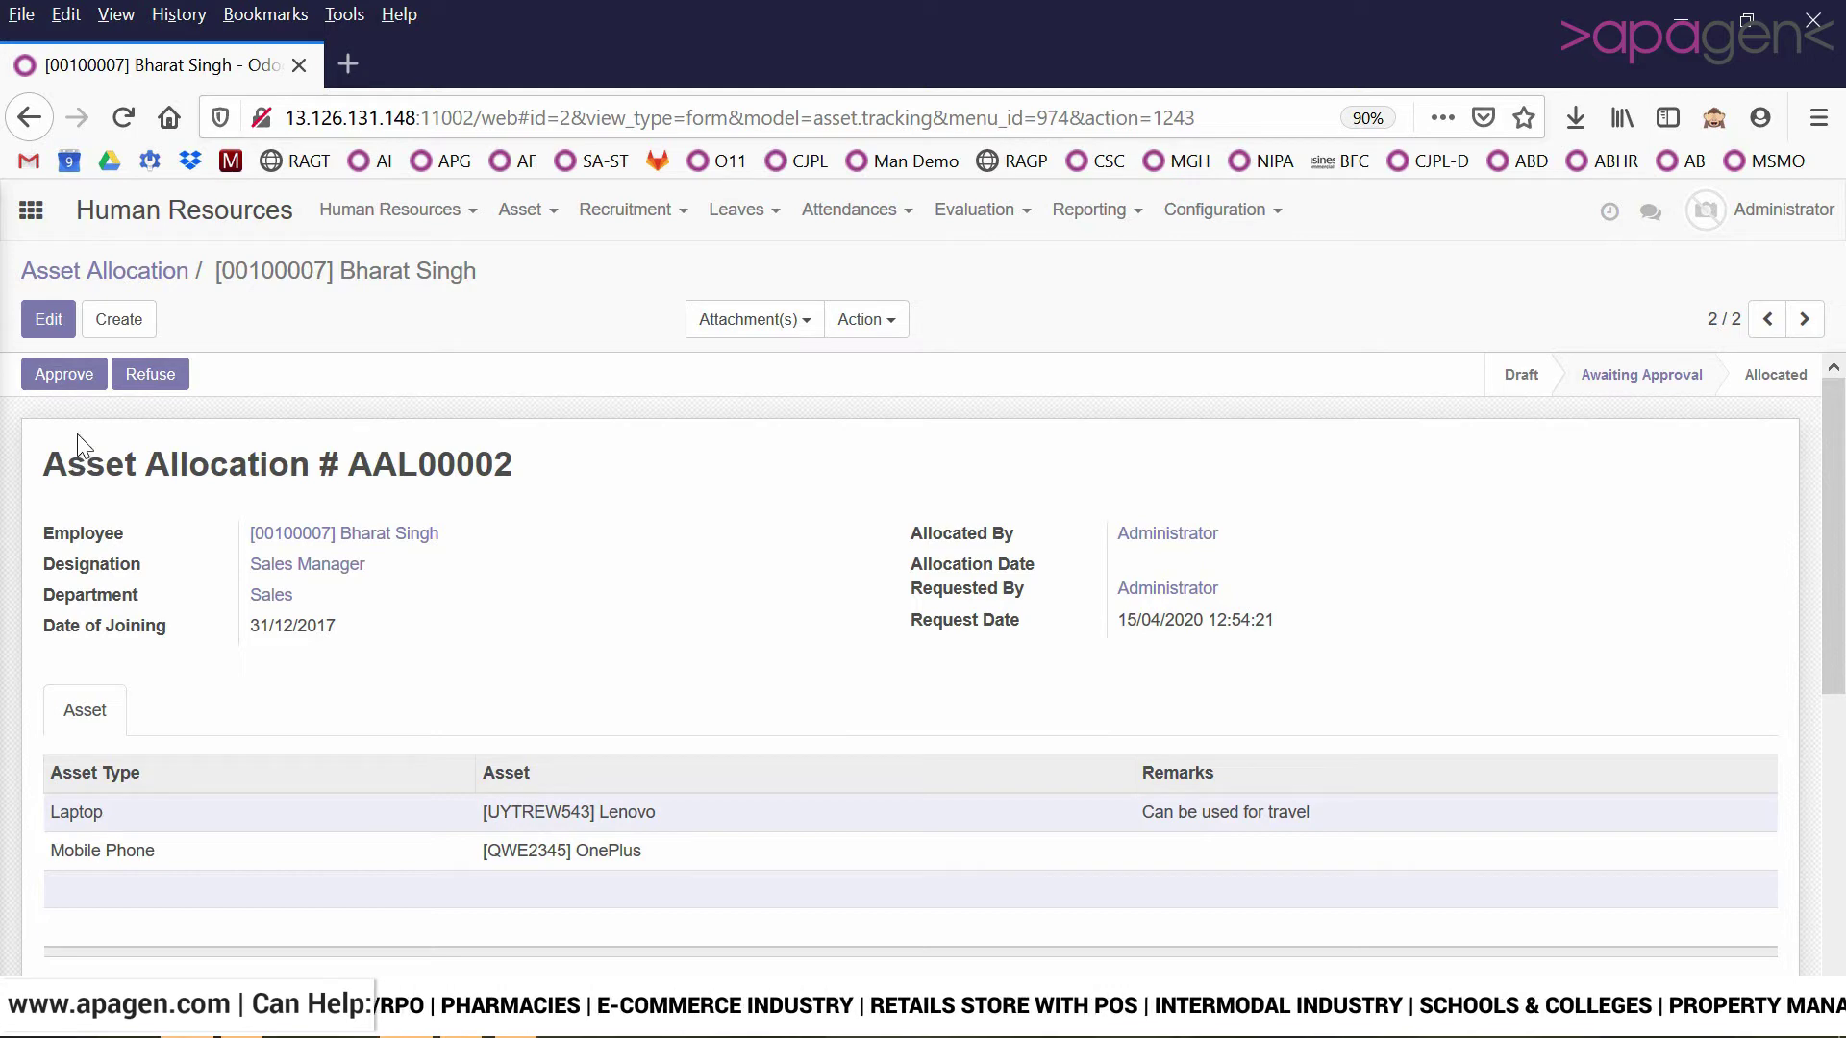
click(58, 374)
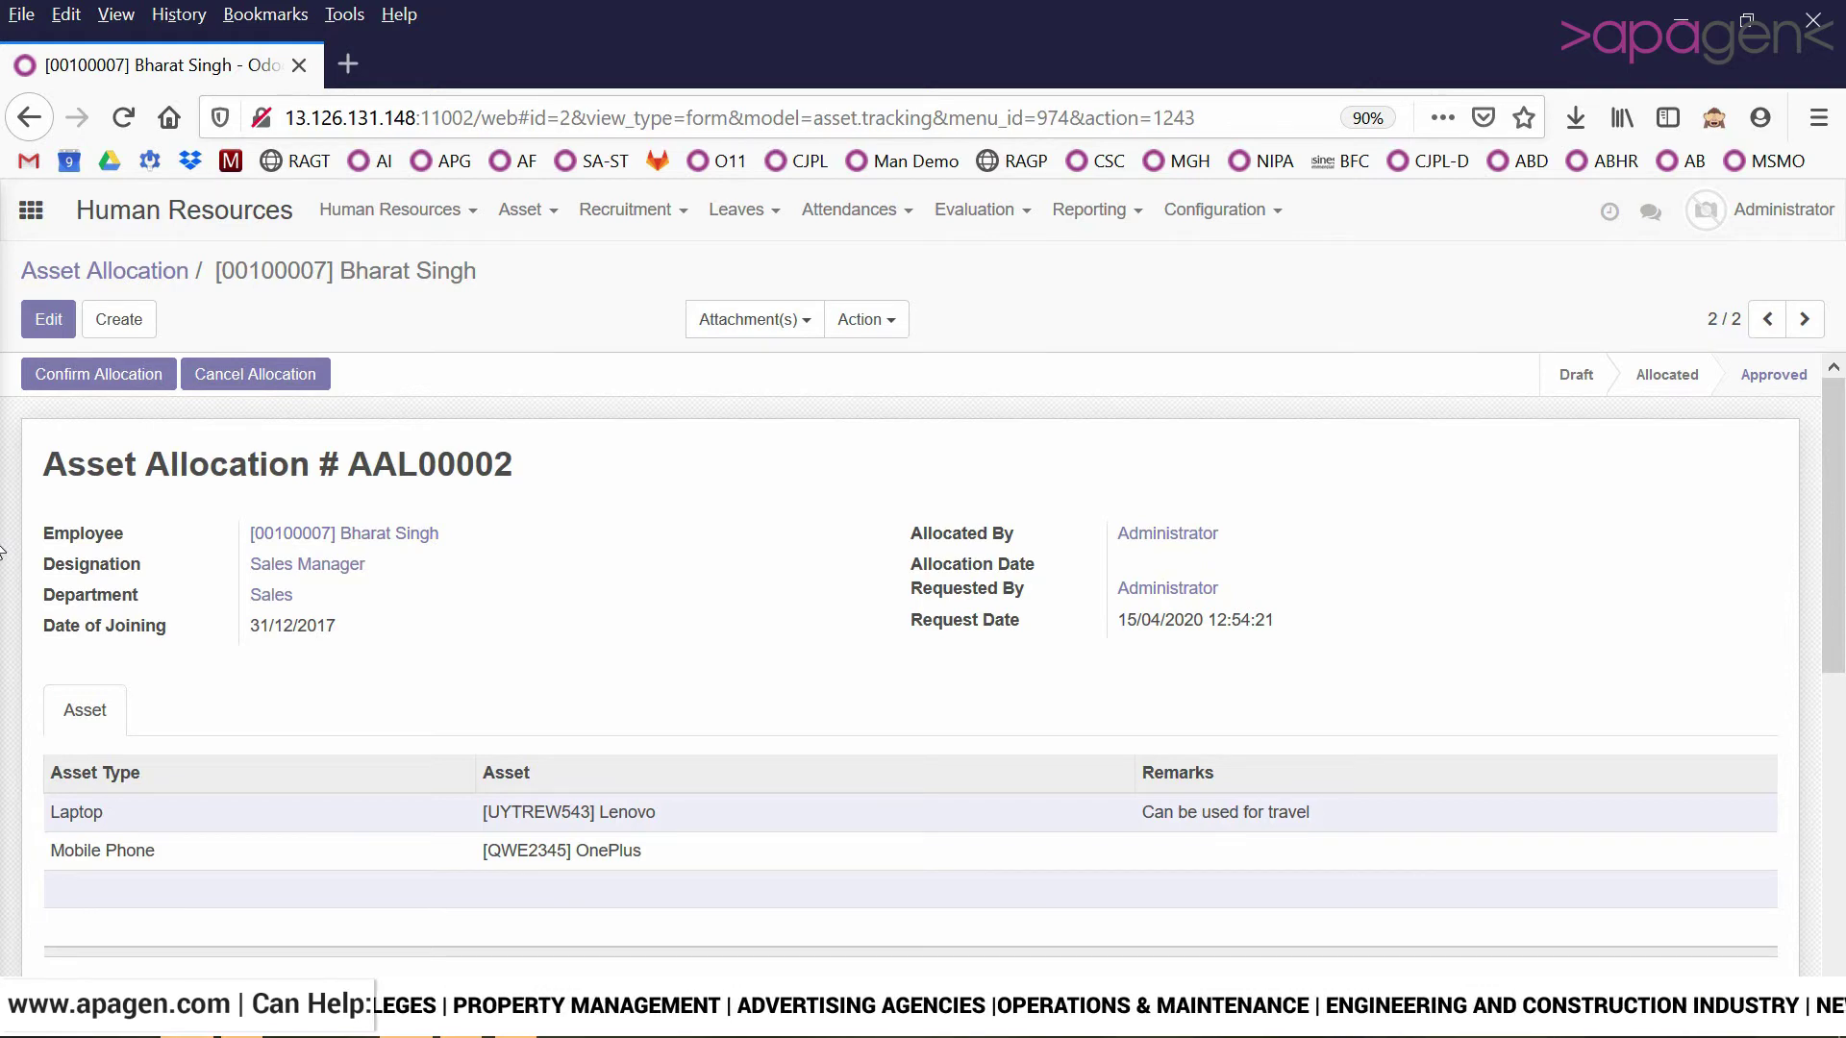
click(58, 377)
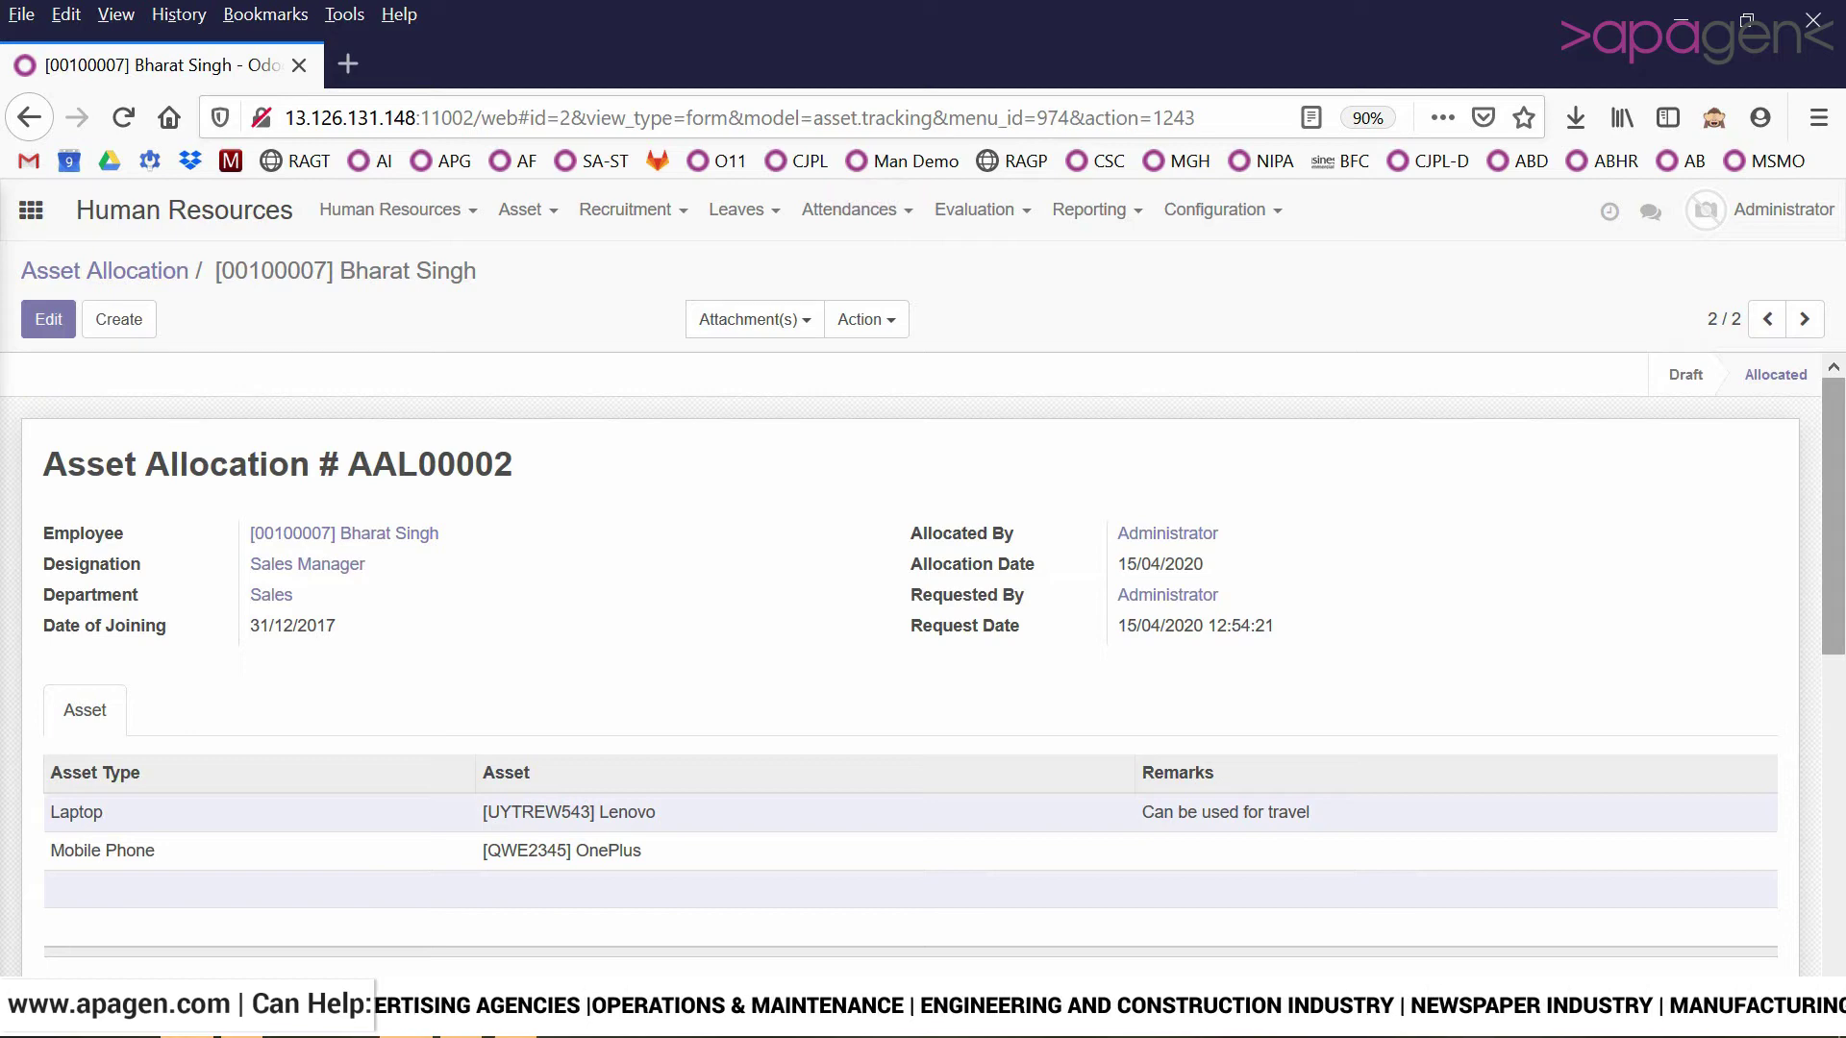
mouse_move(1836, 466)
mouse_down()
mouse_move(1836, 632)
mouse_move(1841, 467)
mouse_up()
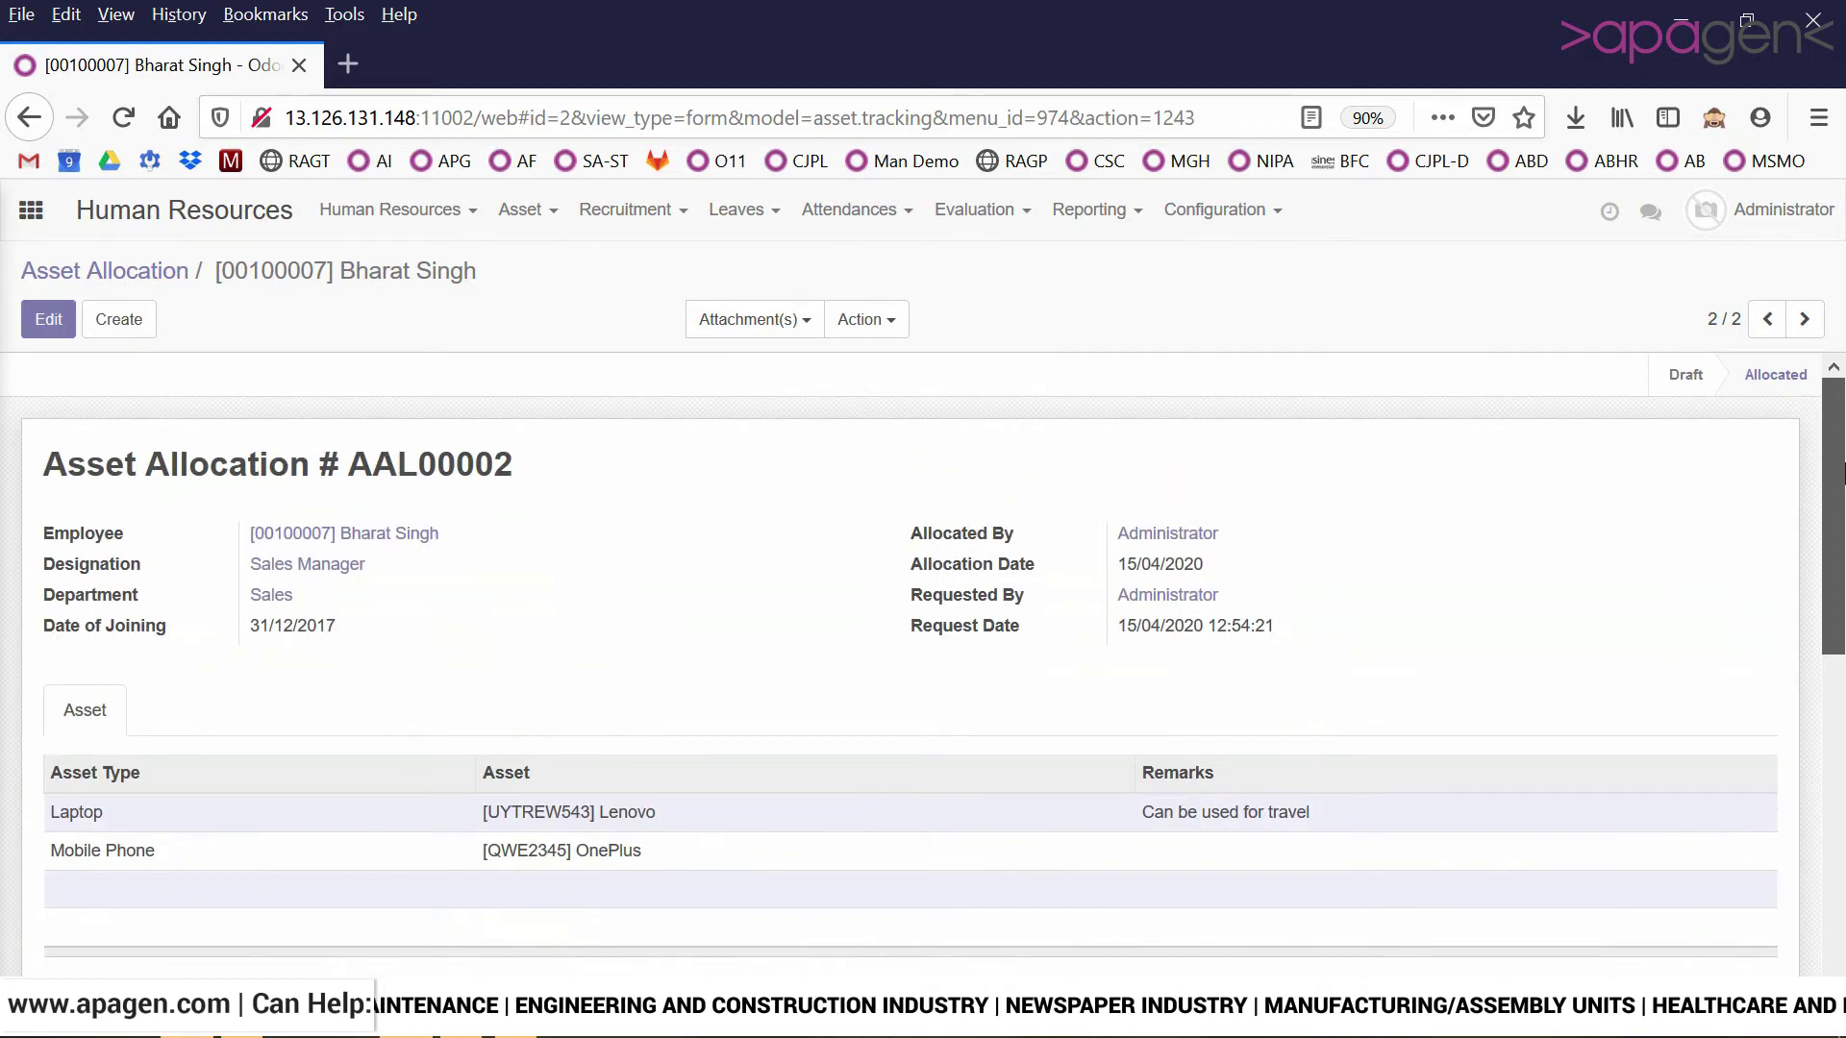
drag(1841, 476, 1842, 395)
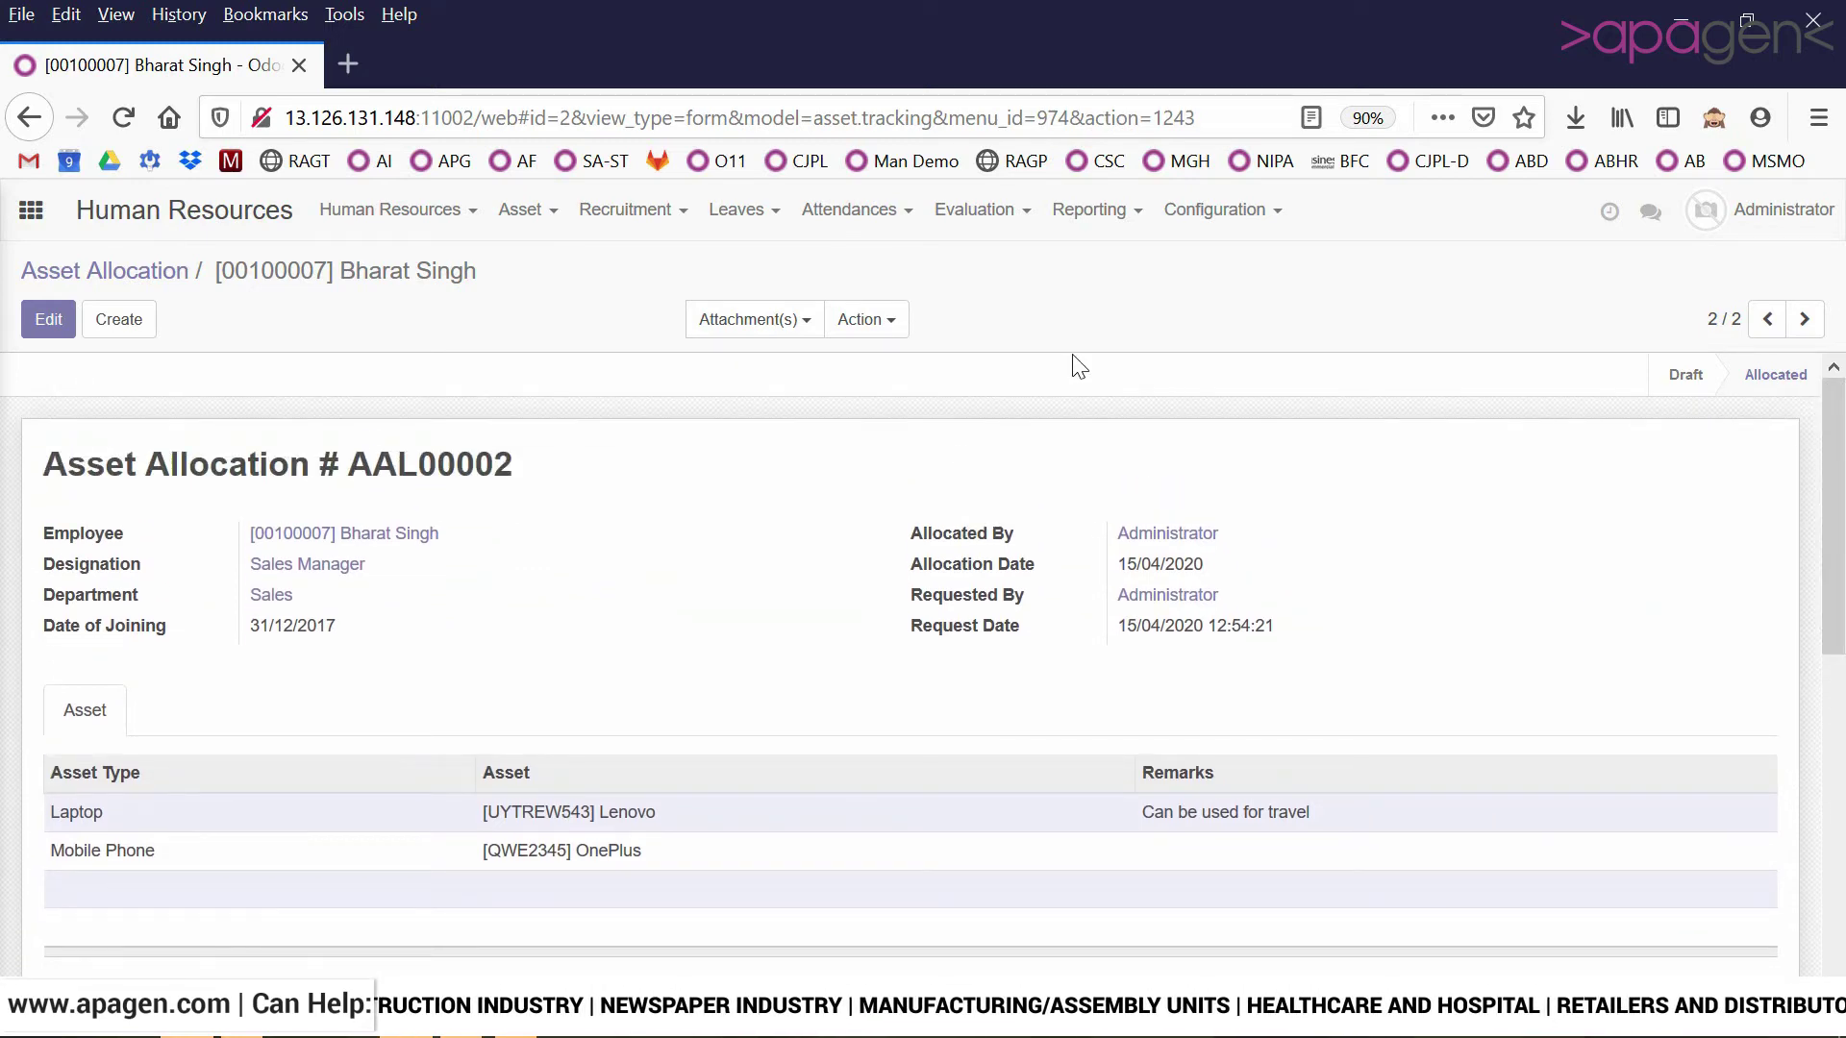
Step: Check the Lenovo UYTREW543 asset's Other Information tab, then return to the Assets list
click(551, 235)
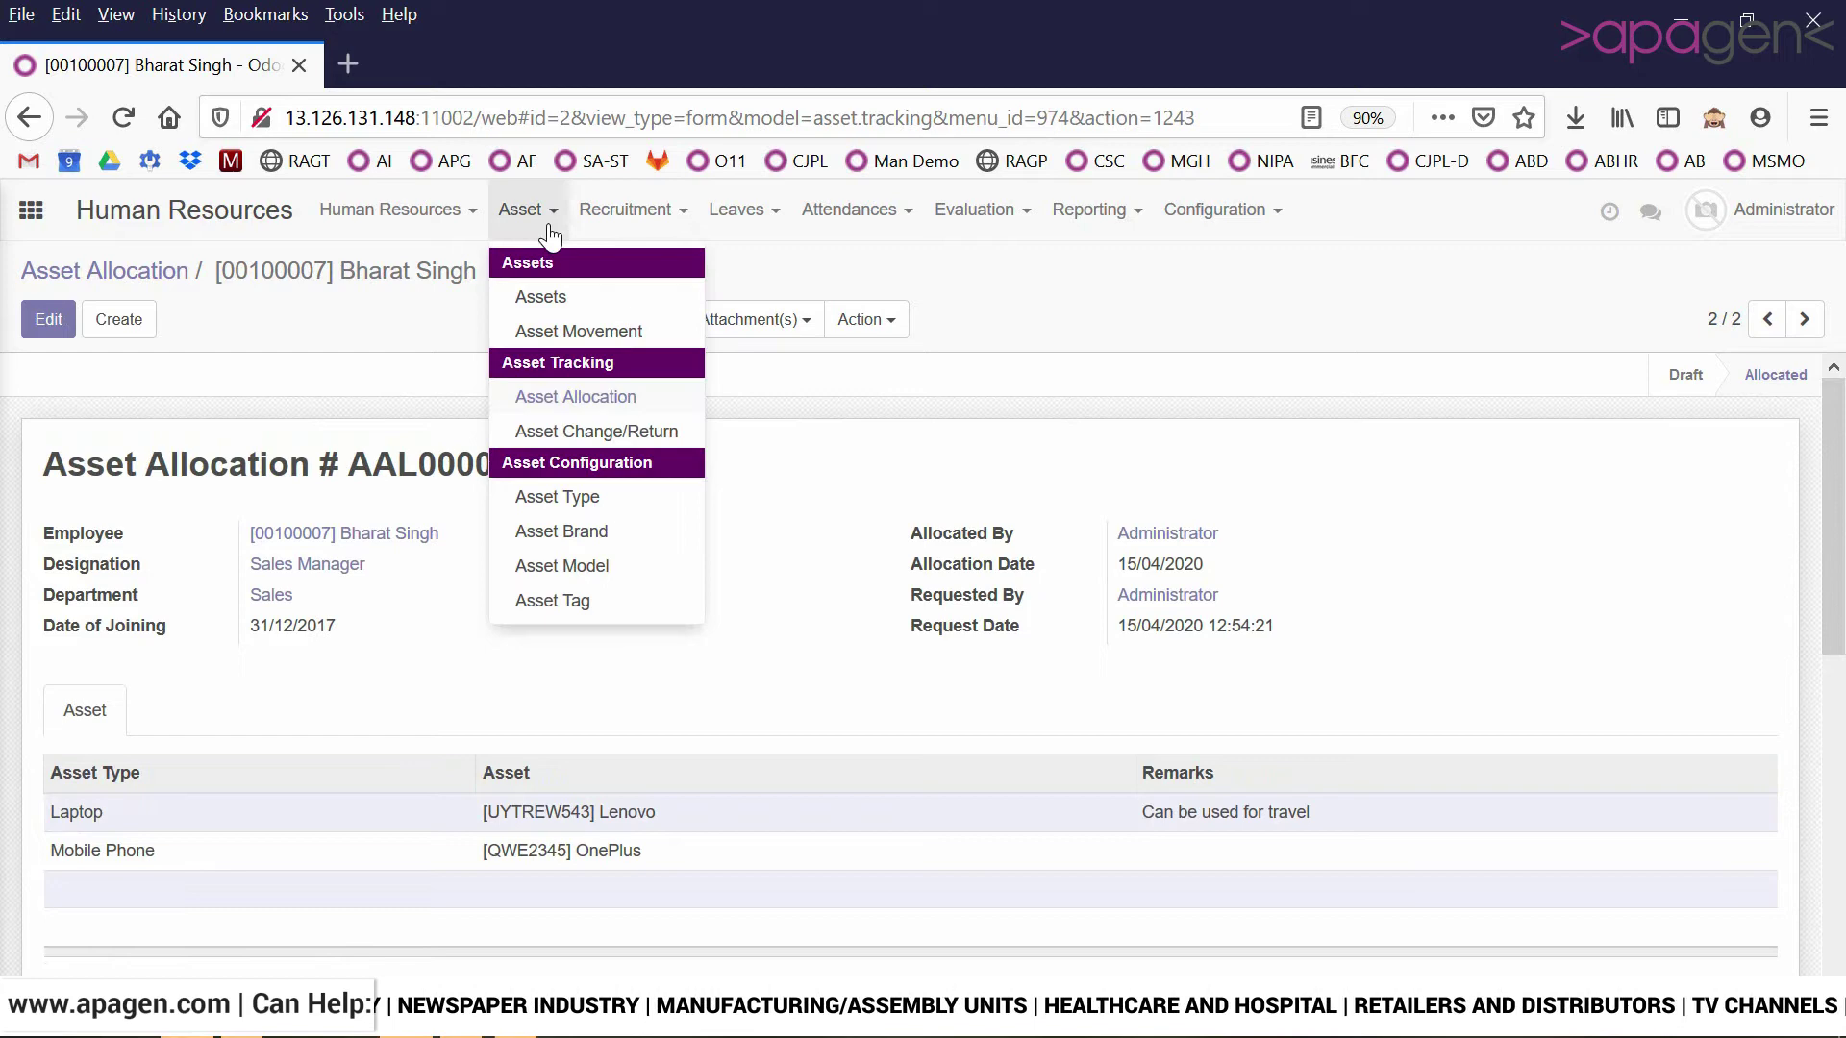
click(542, 299)
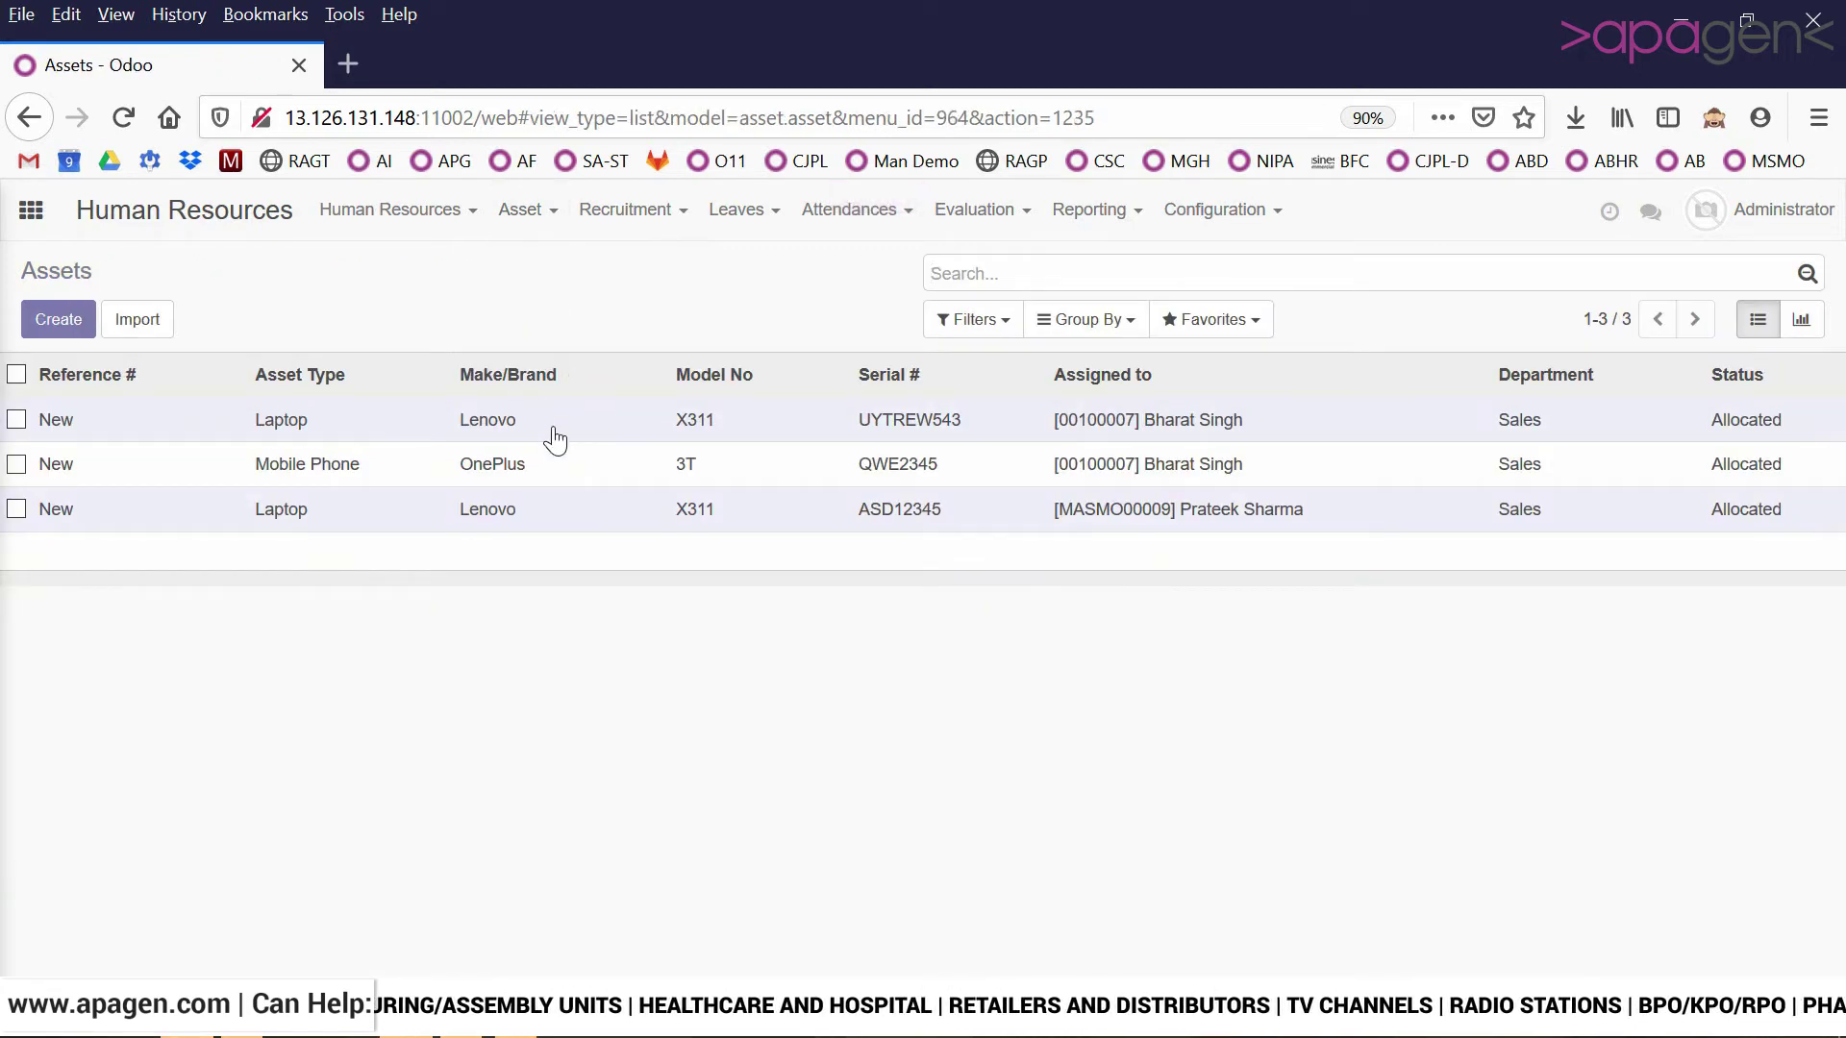
click(796, 431)
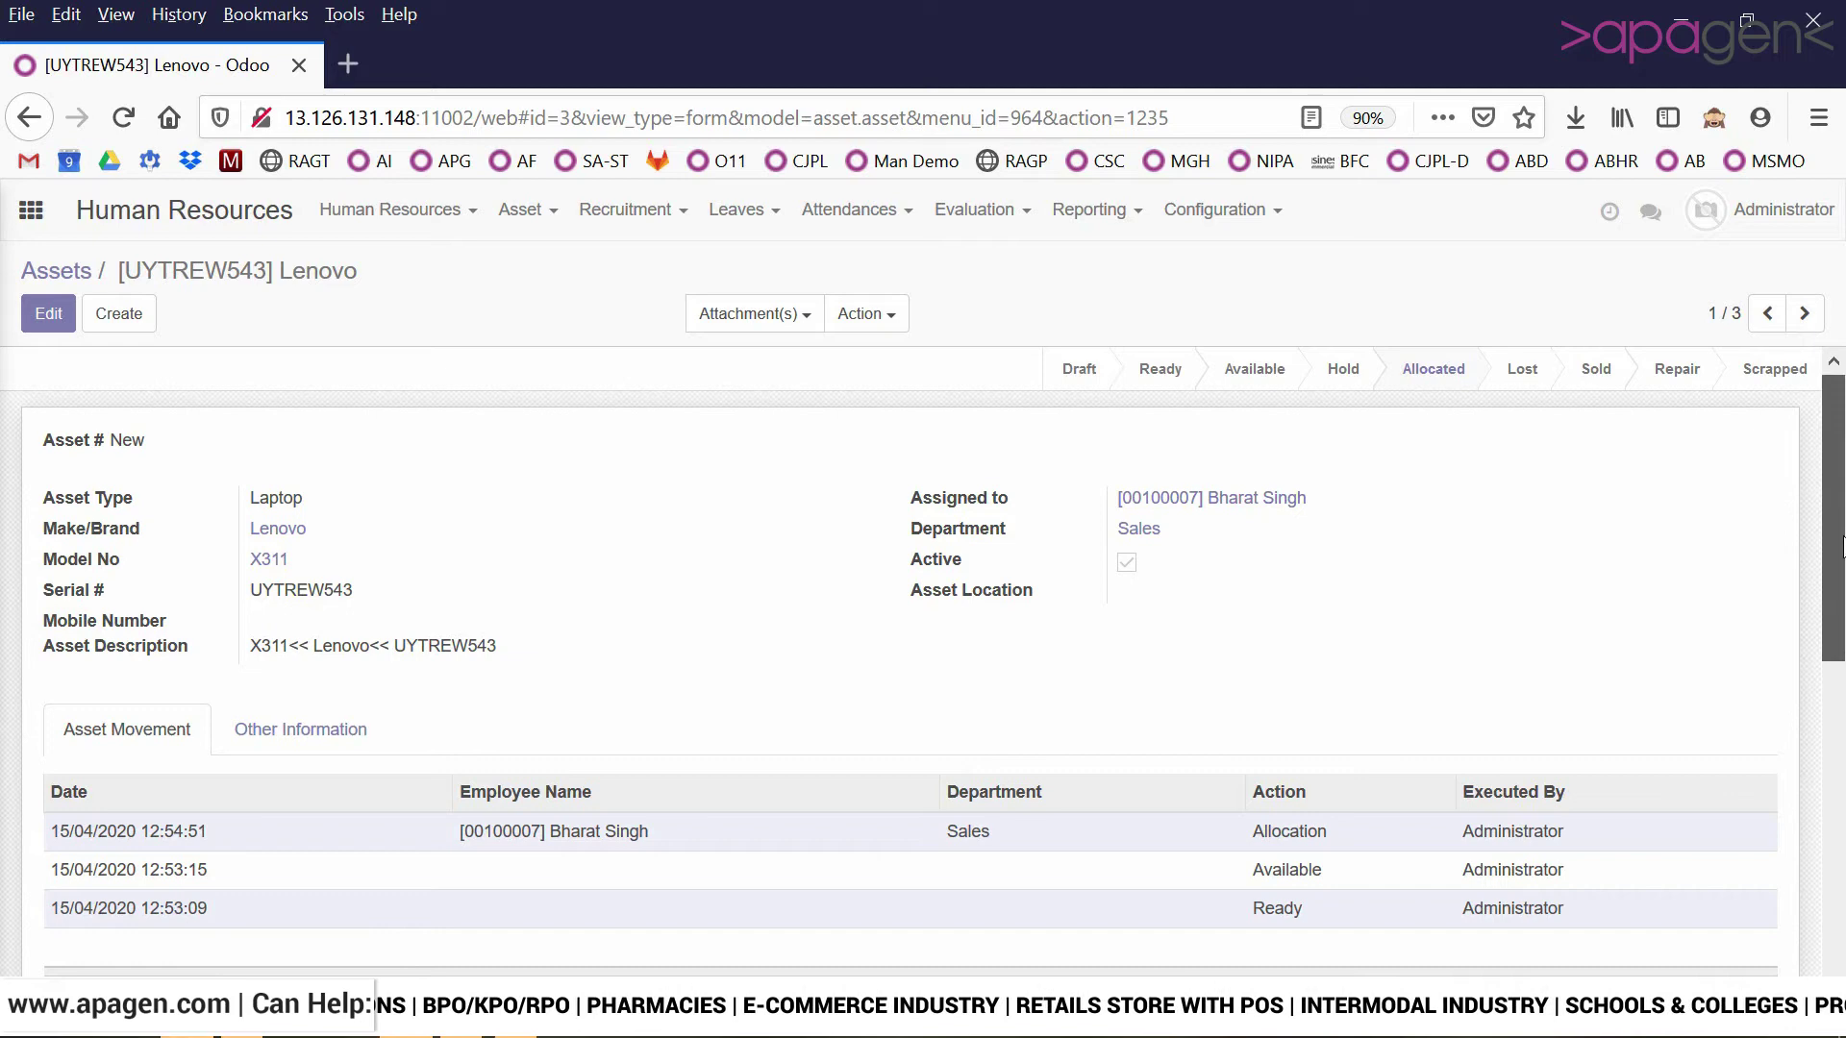
drag(1838, 524, 1839, 612)
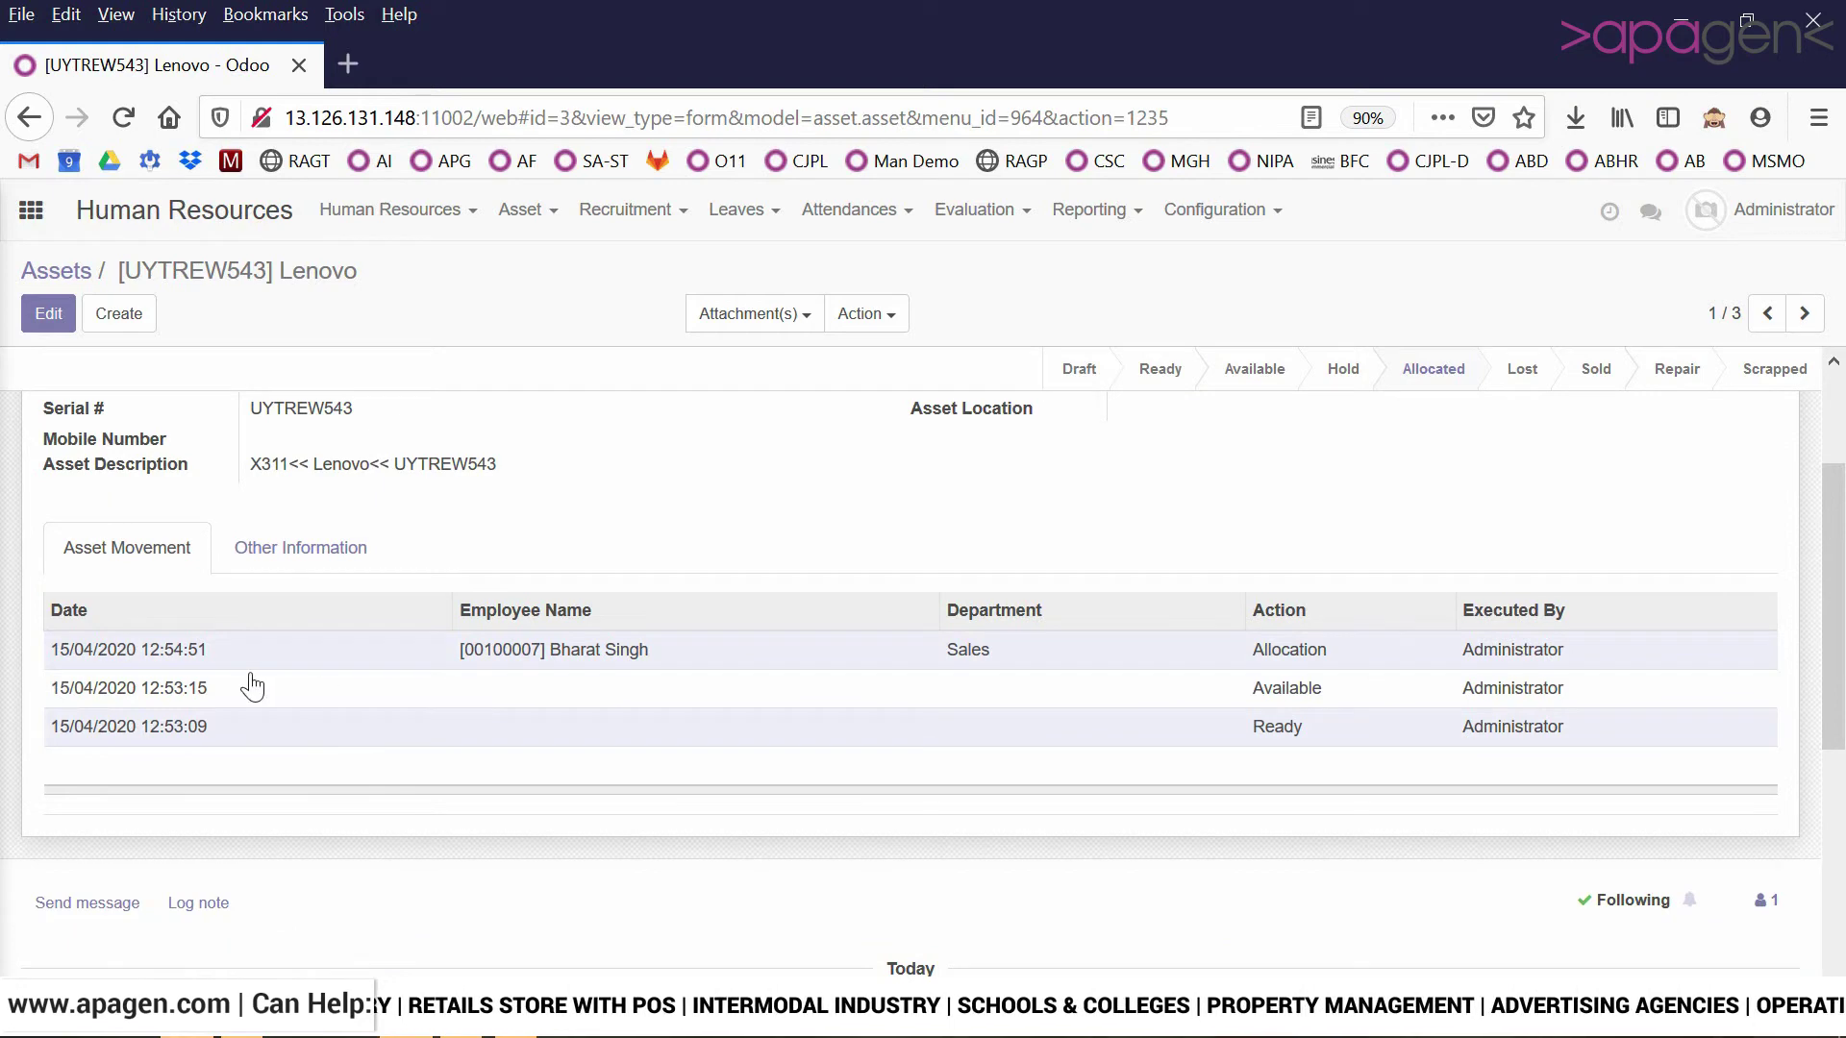
click(313, 575)
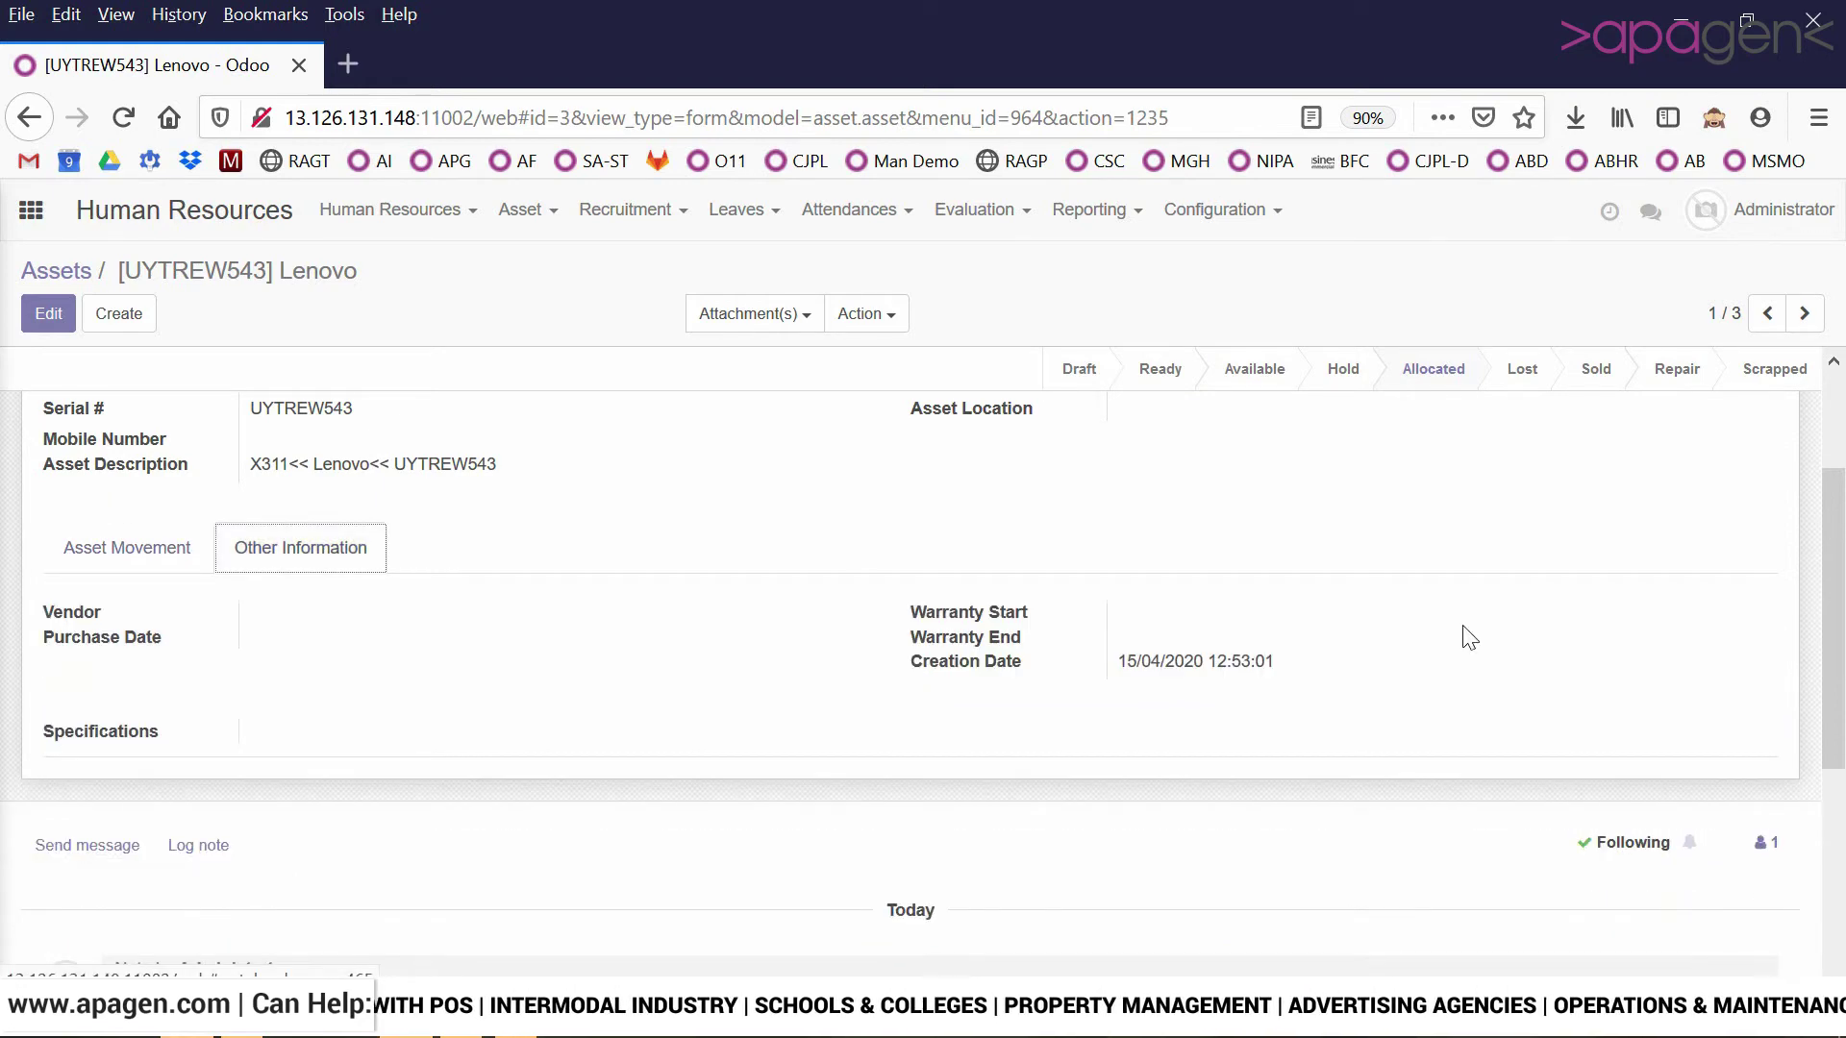
scroll(1834, 616, up, 2)
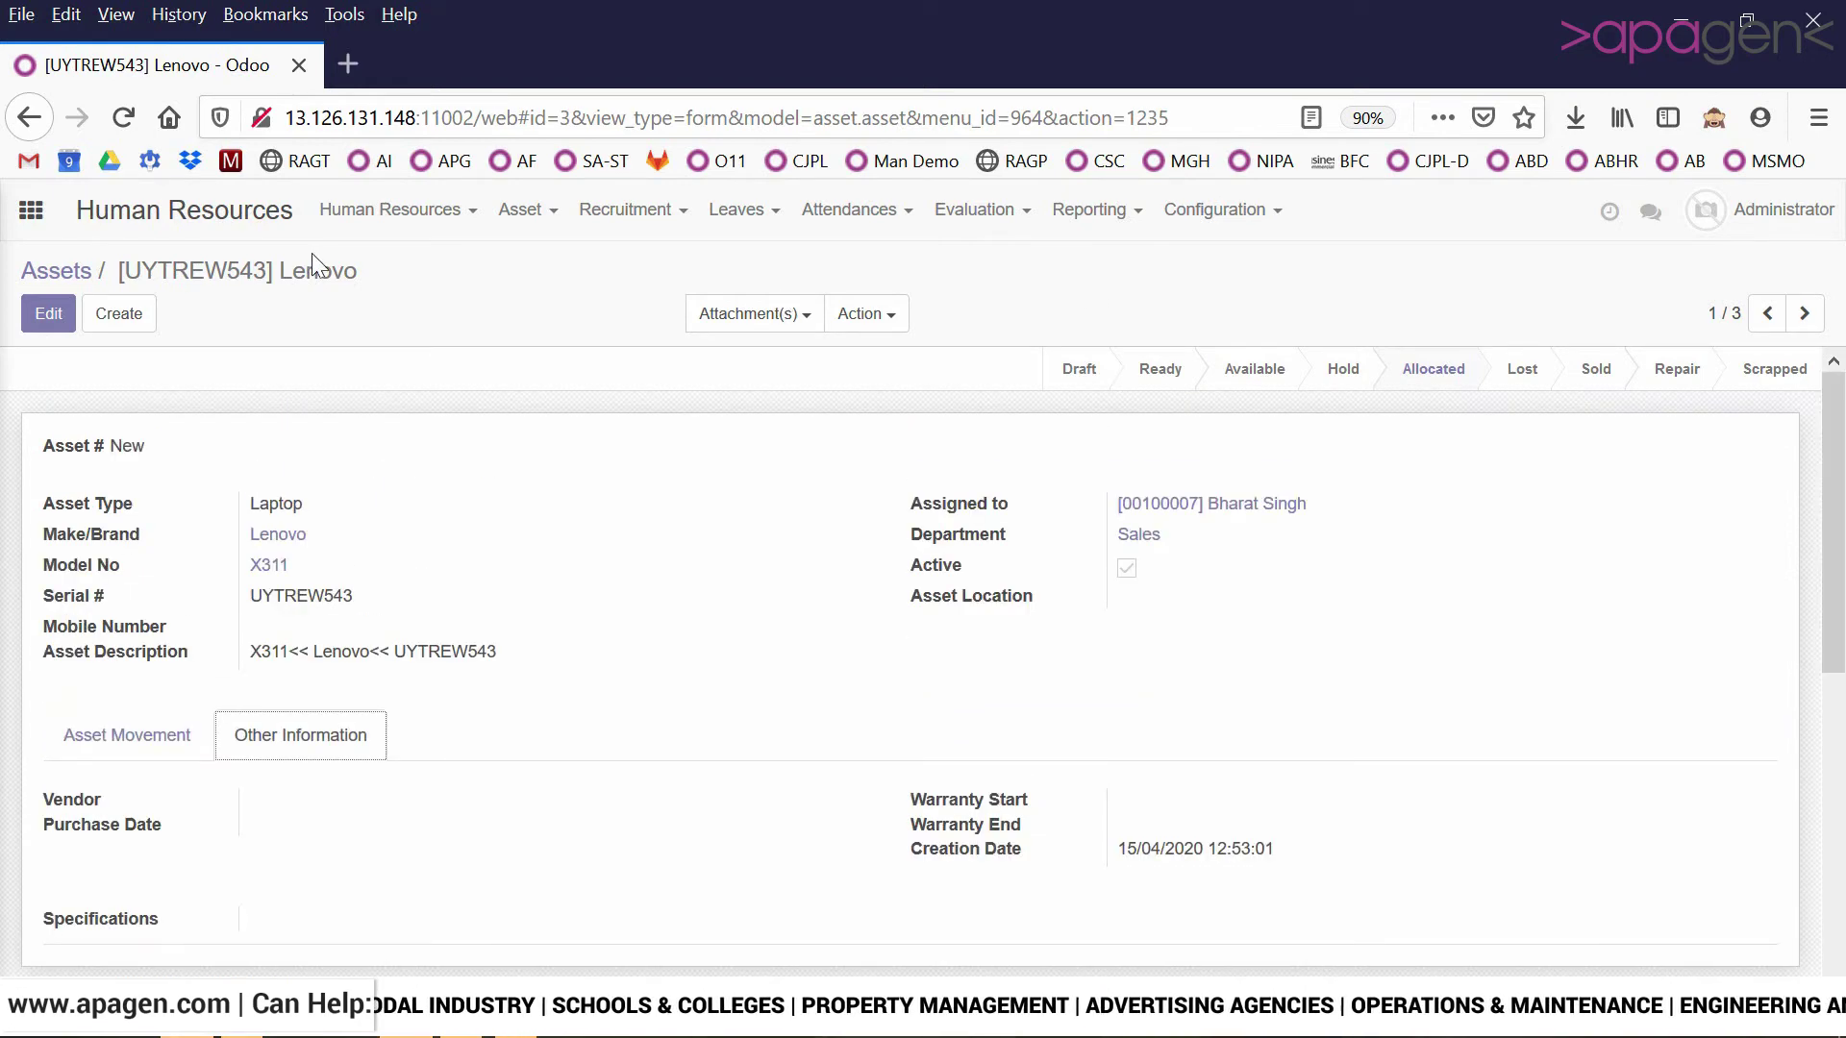
click(82, 281)
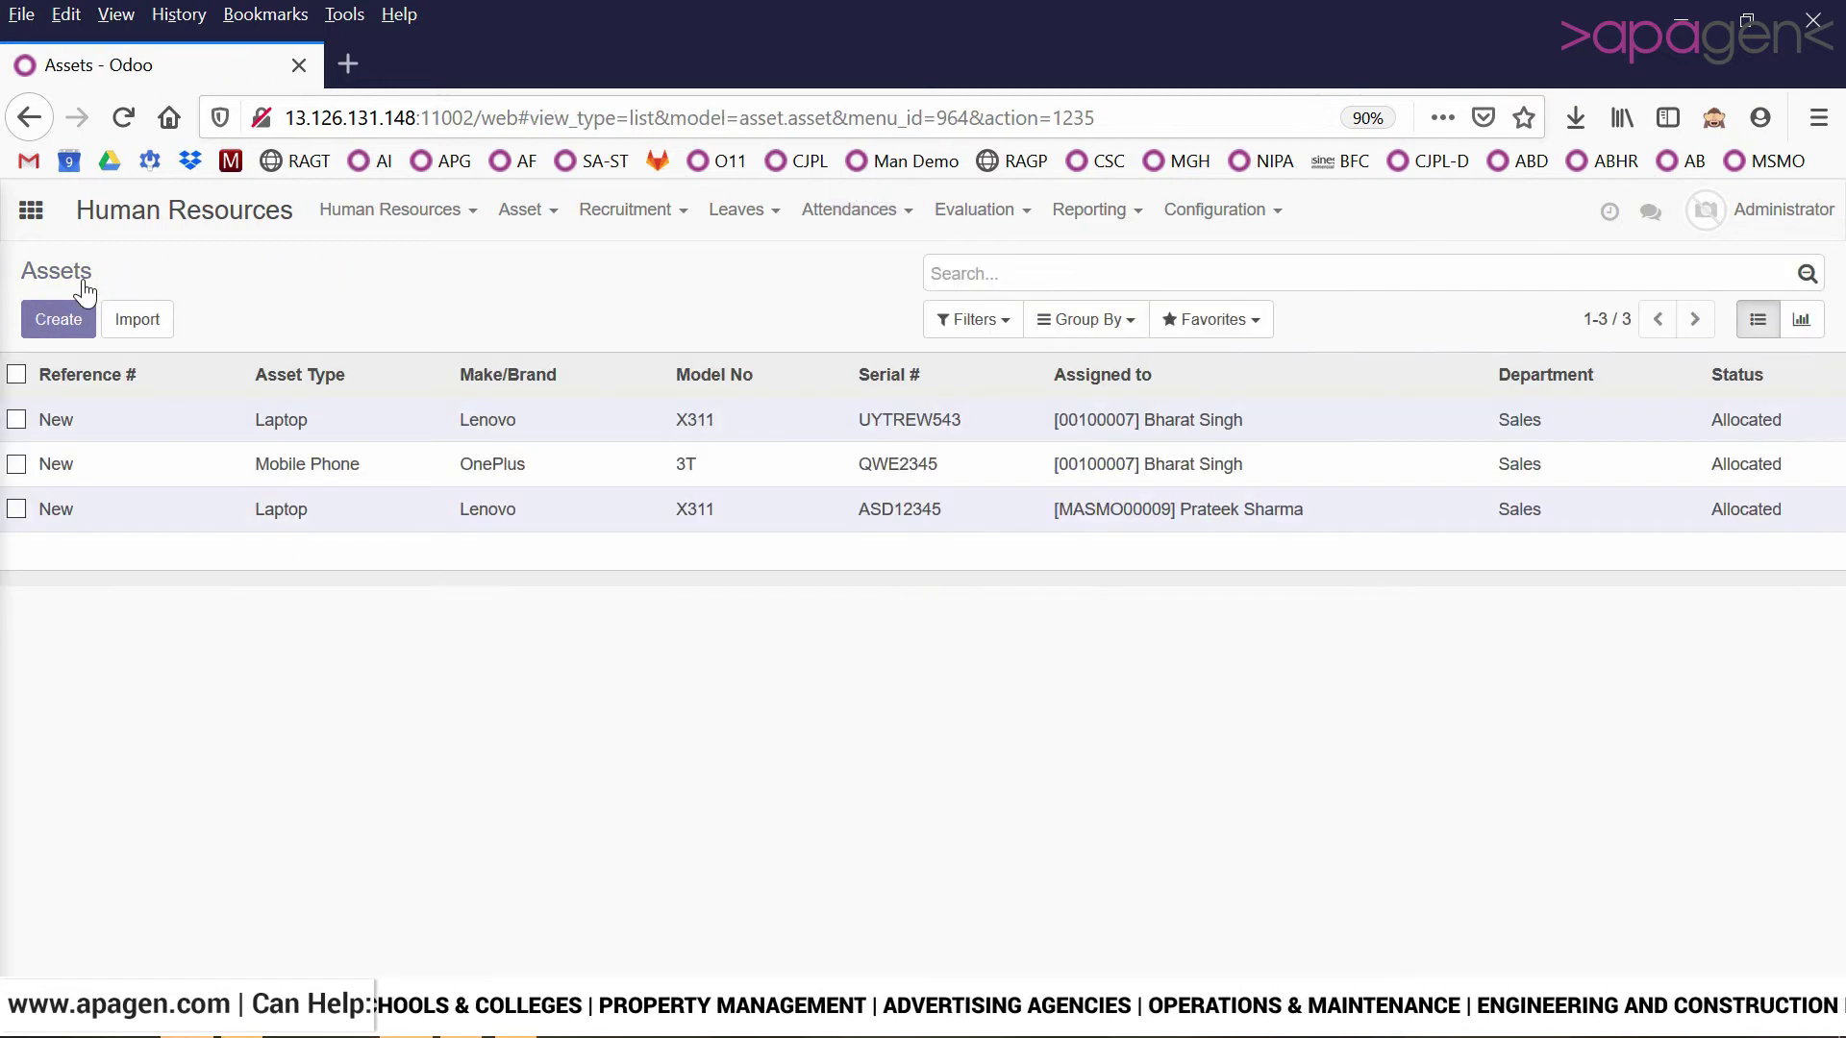
click(521, 213)
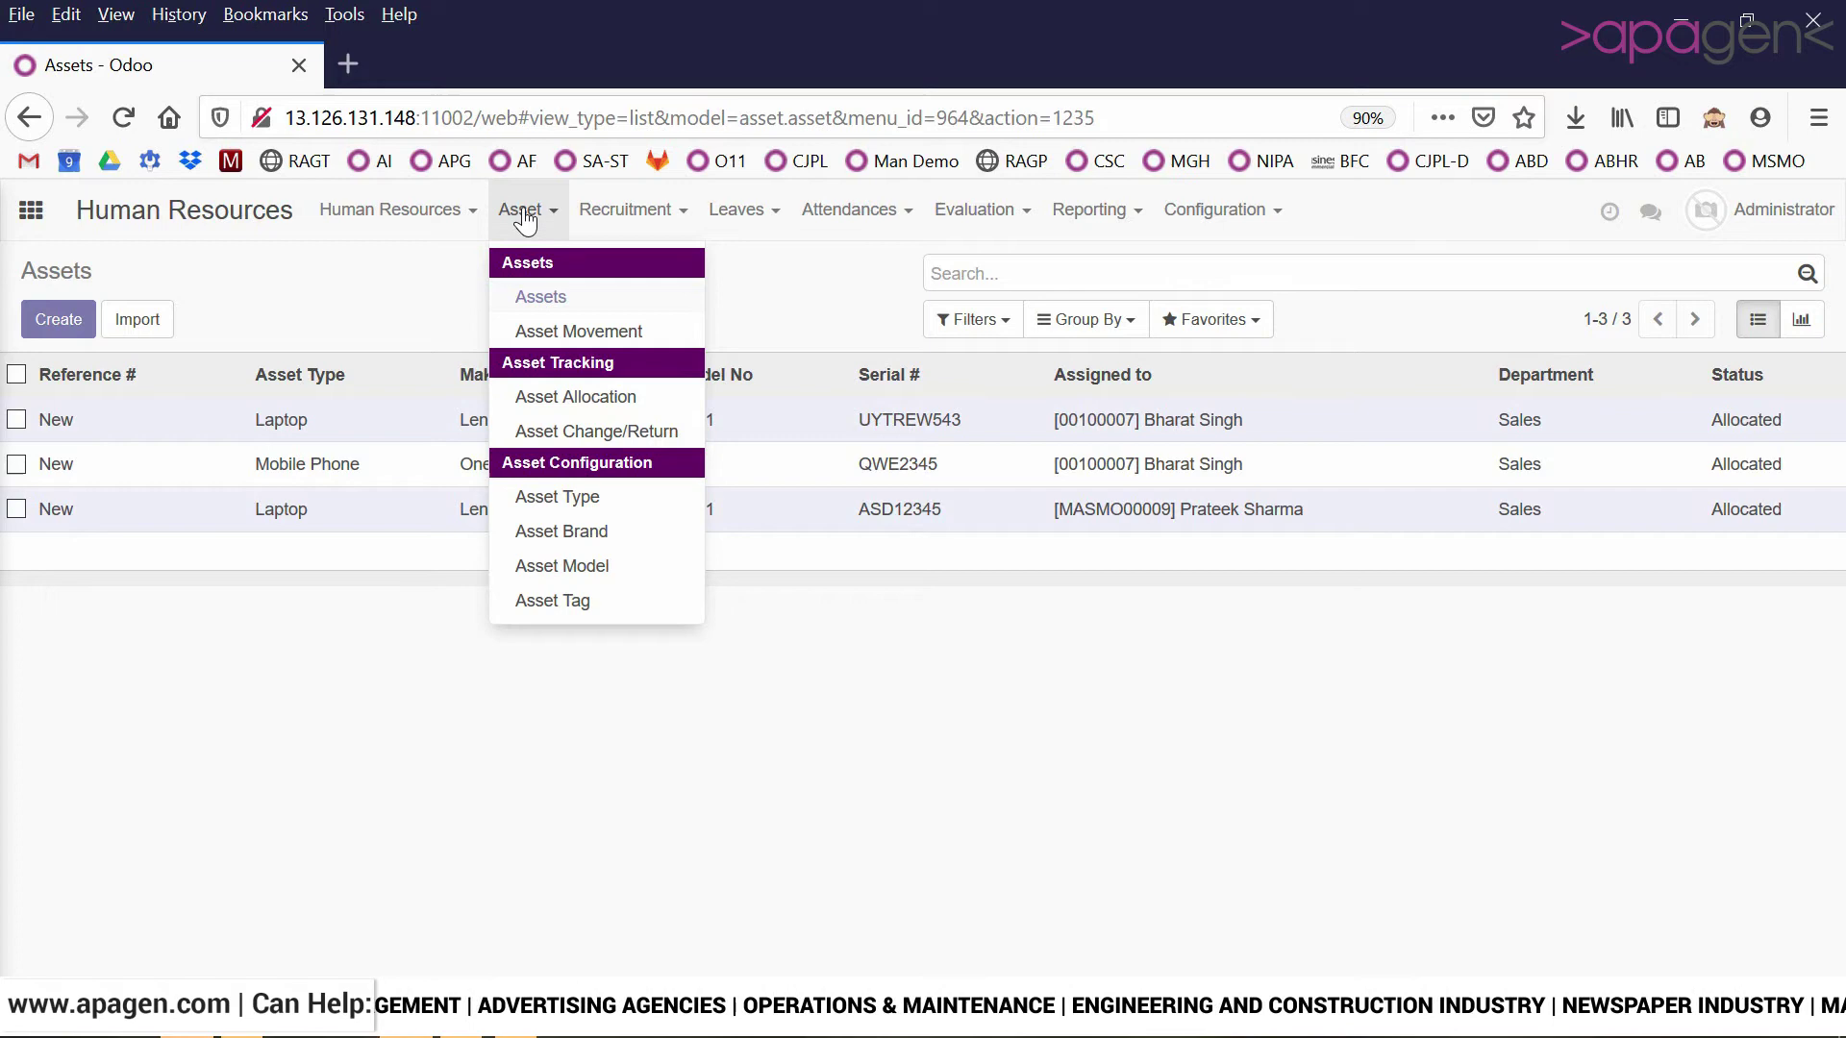
Step: Create a new Asset Change/Return request for the employee holding the assets
click(580, 431)
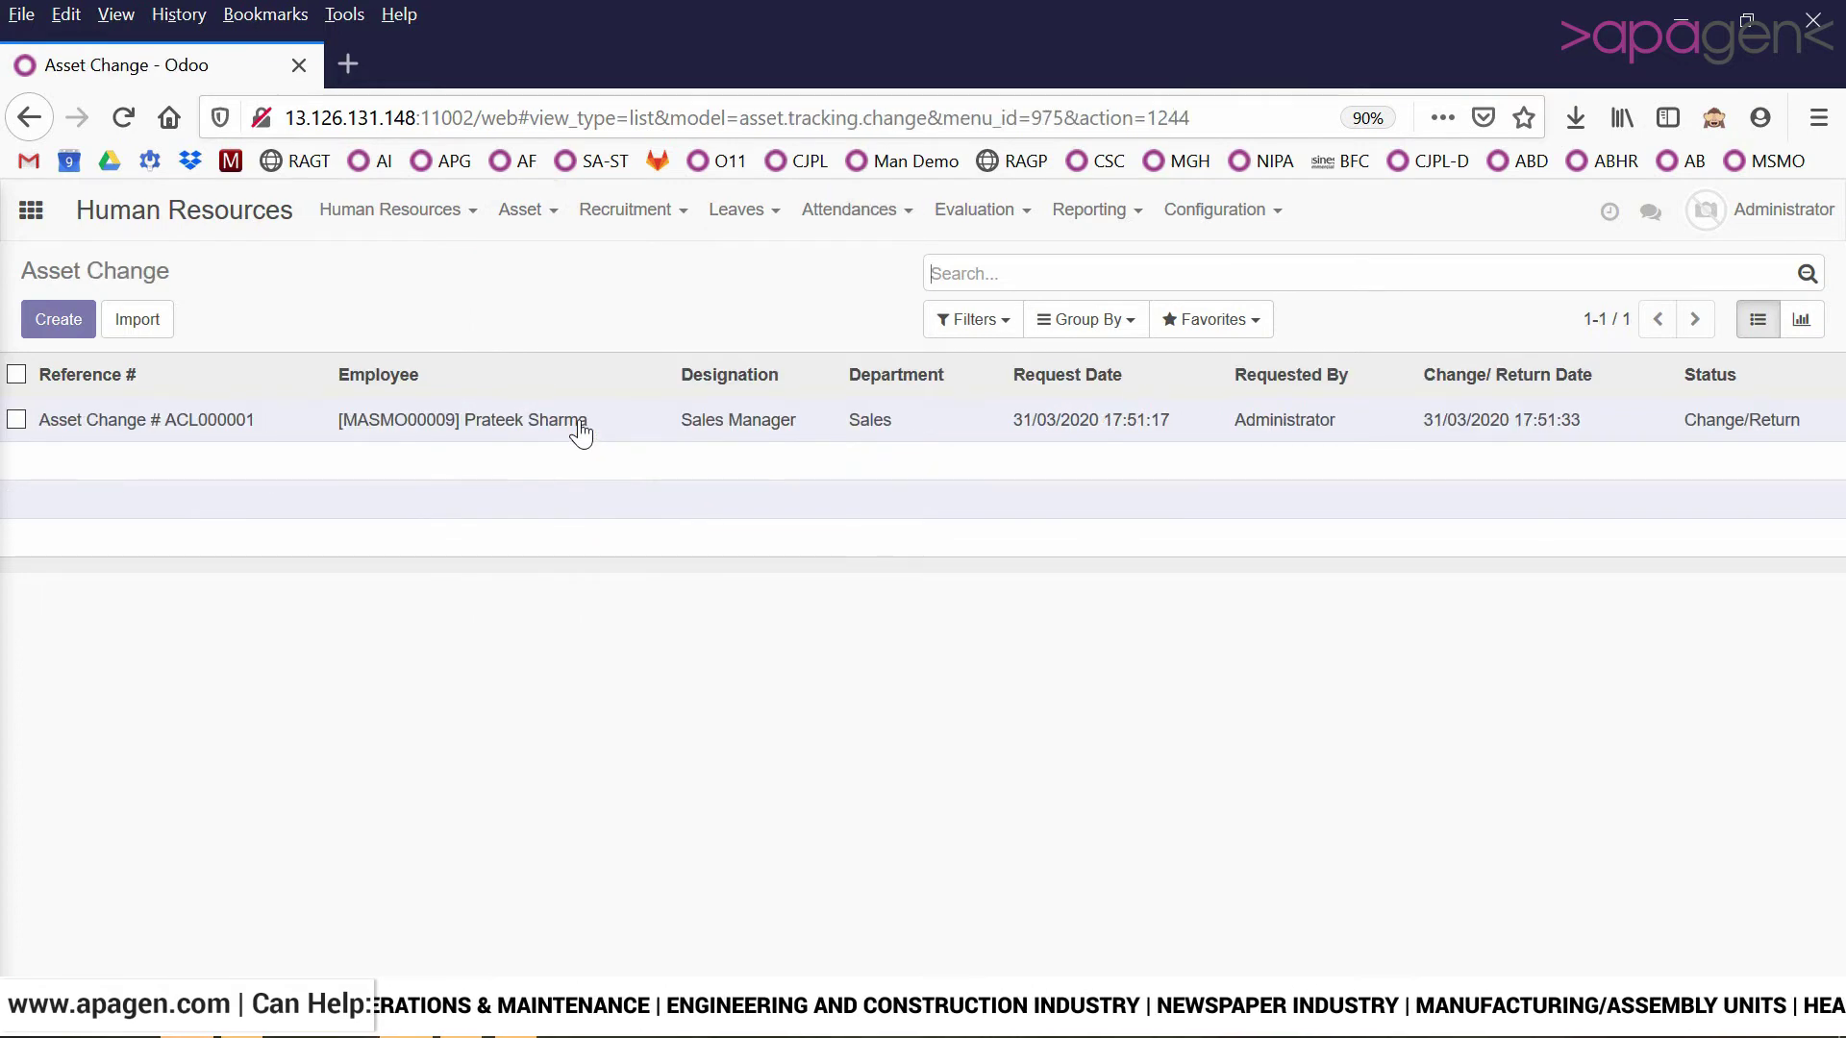
click(82, 333)
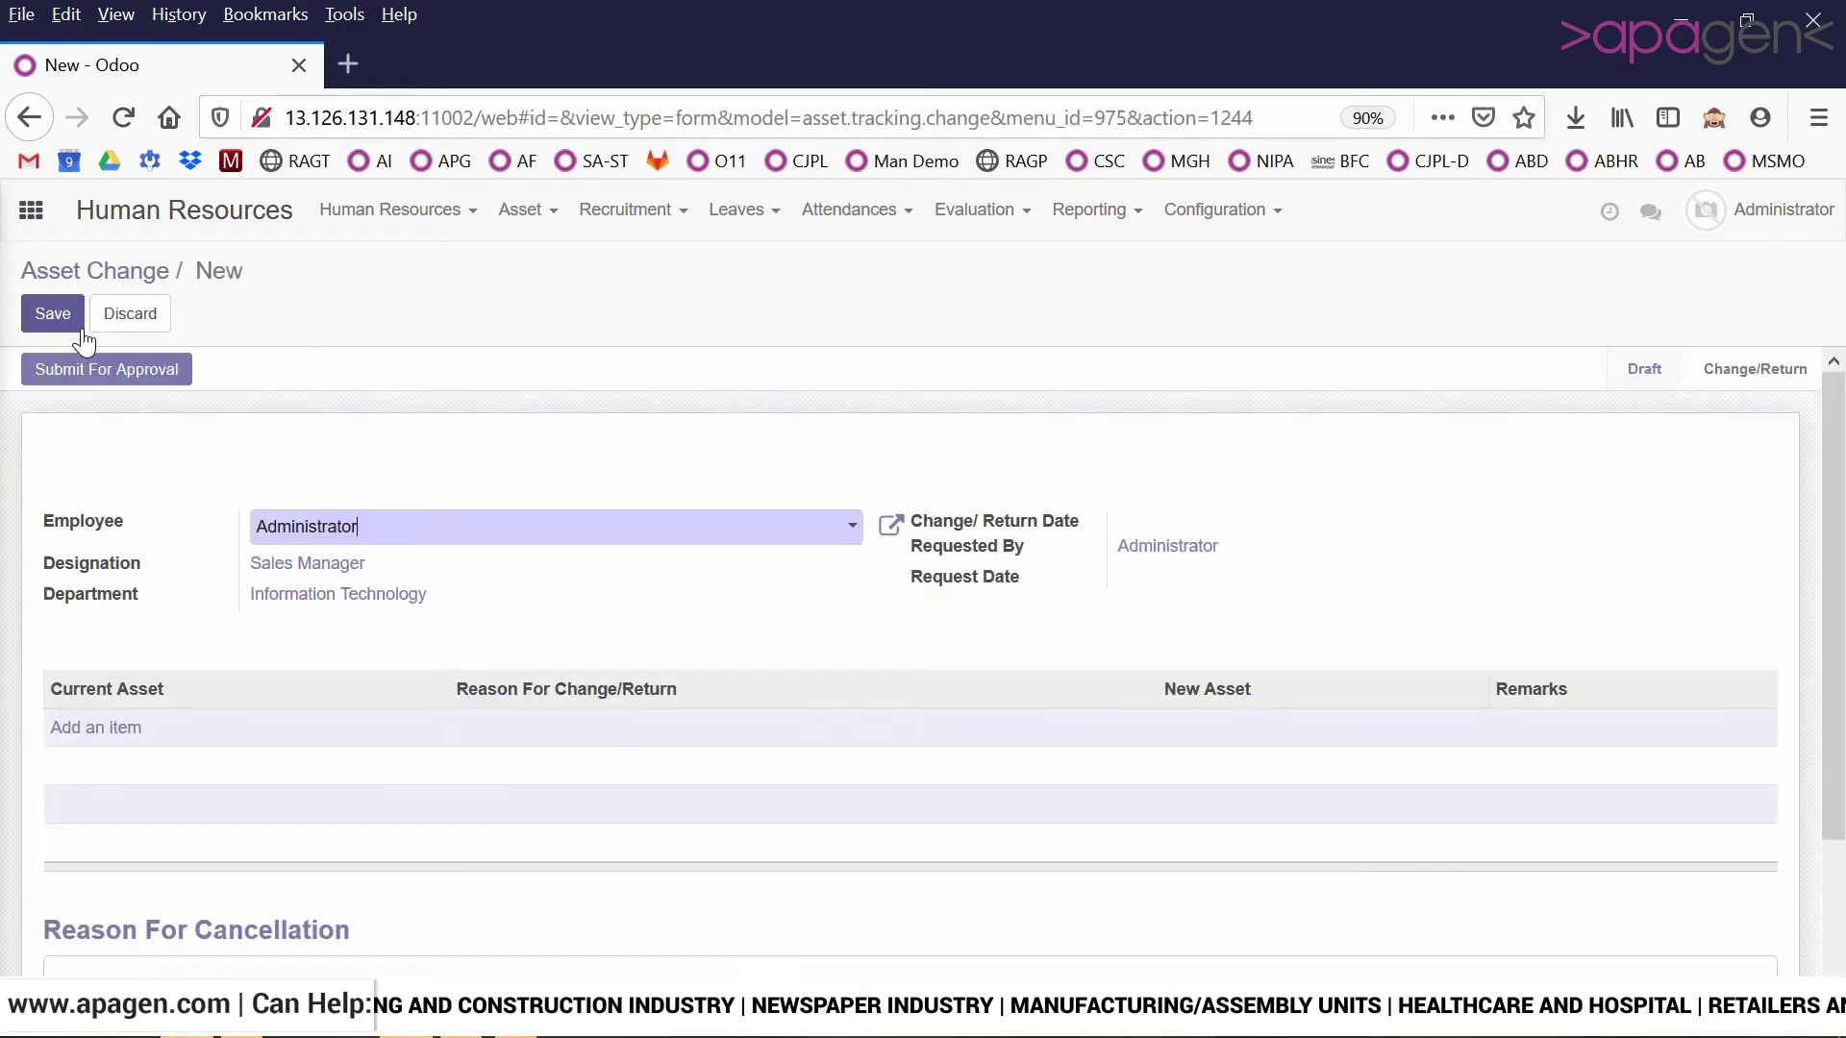
click(412, 531)
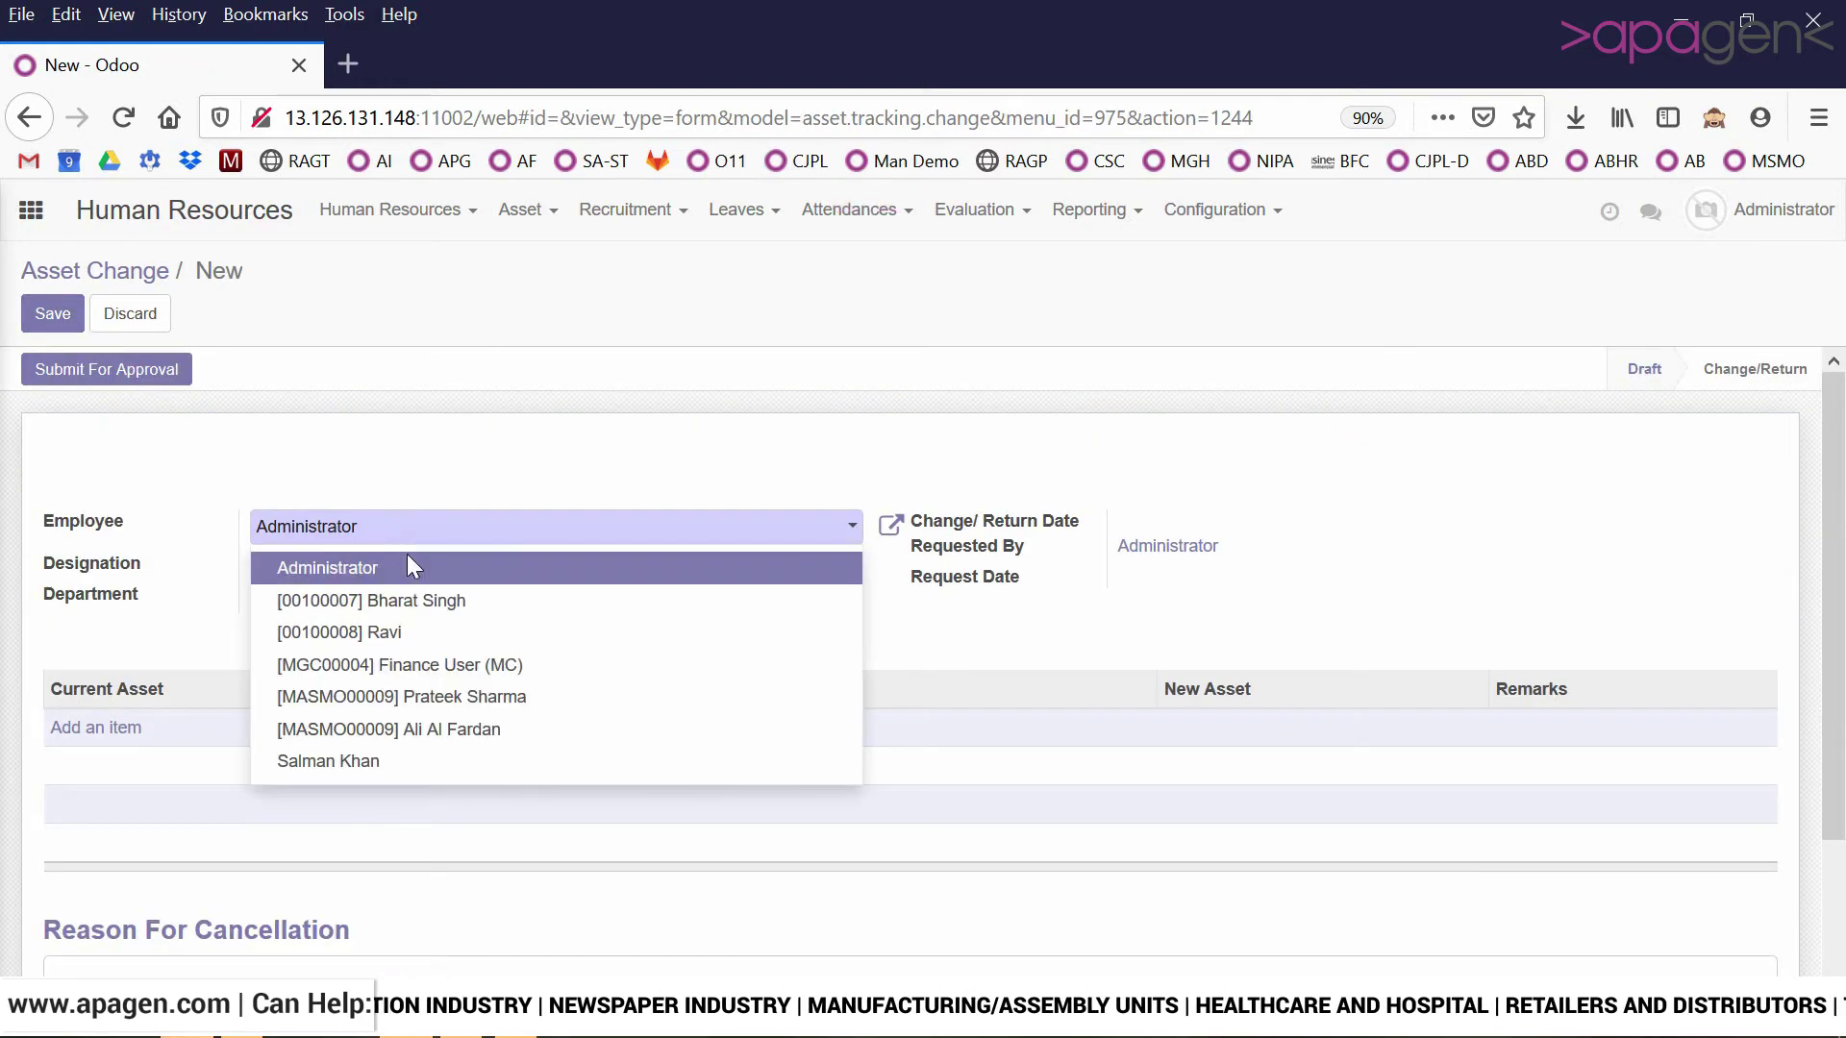
click(403, 606)
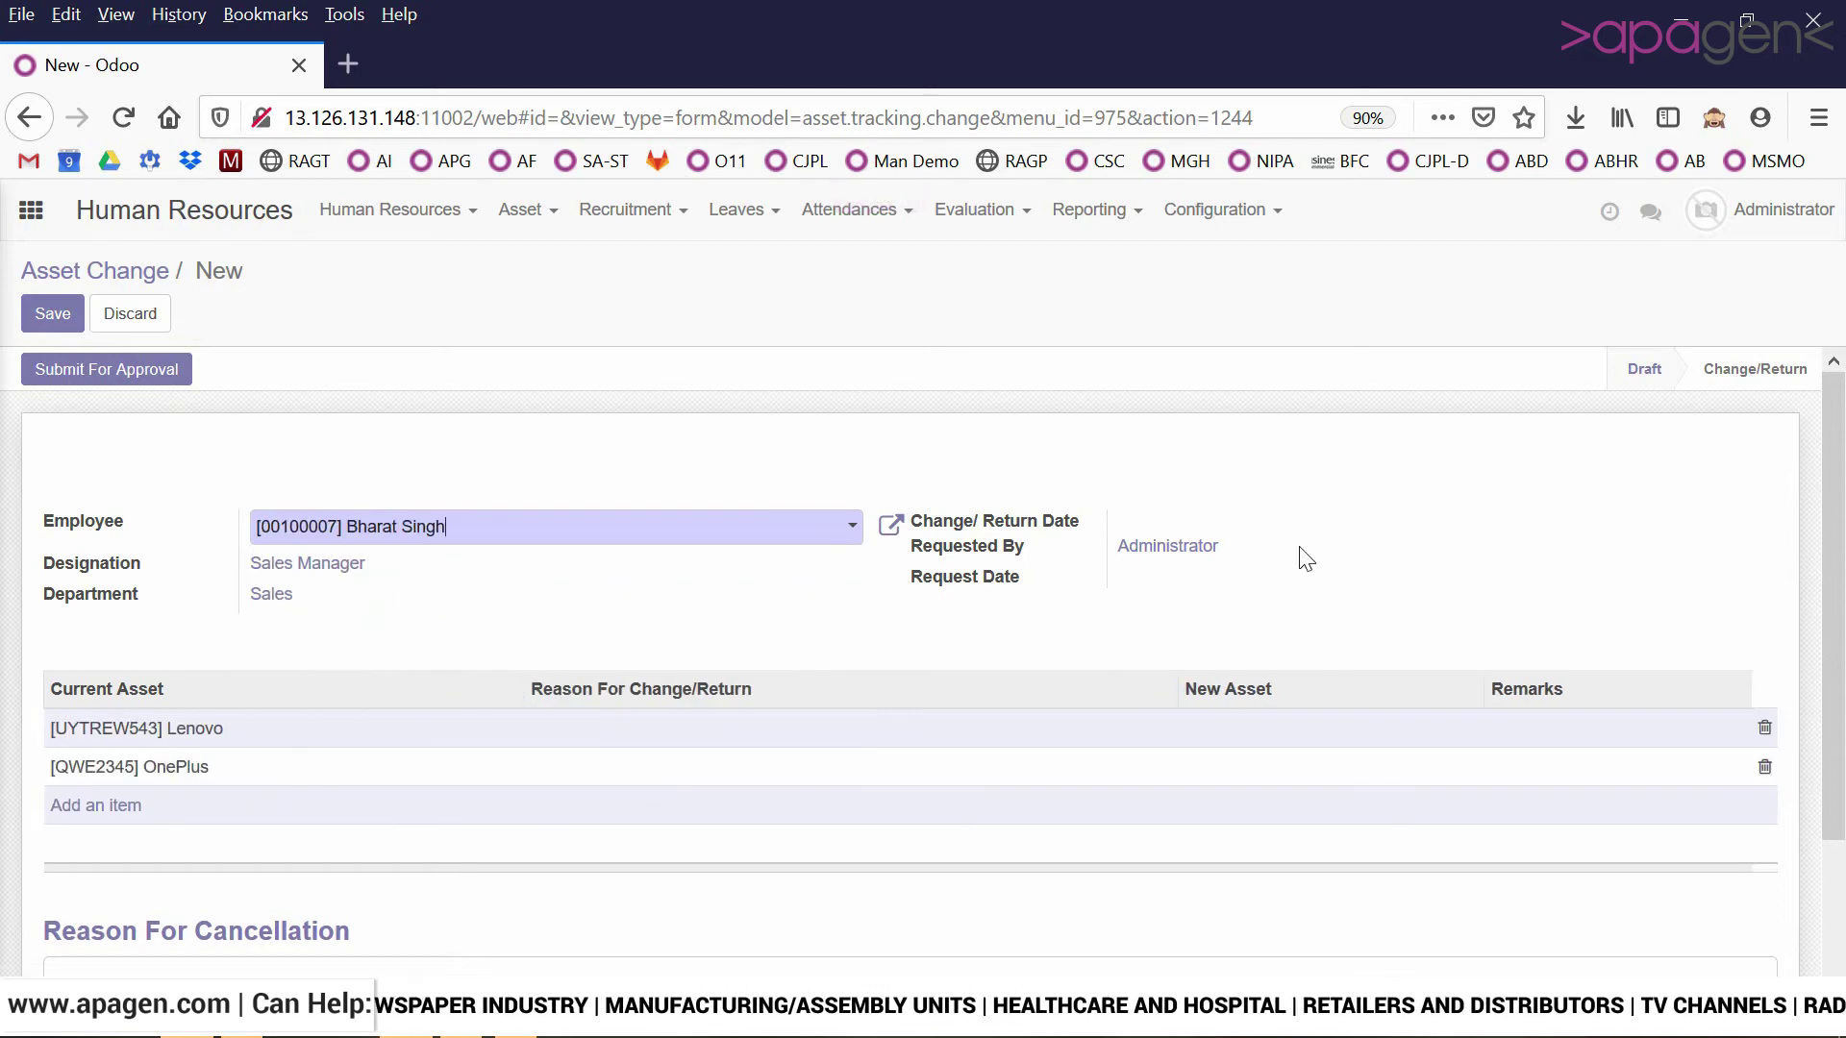
scroll(1839, 613, down, 2)
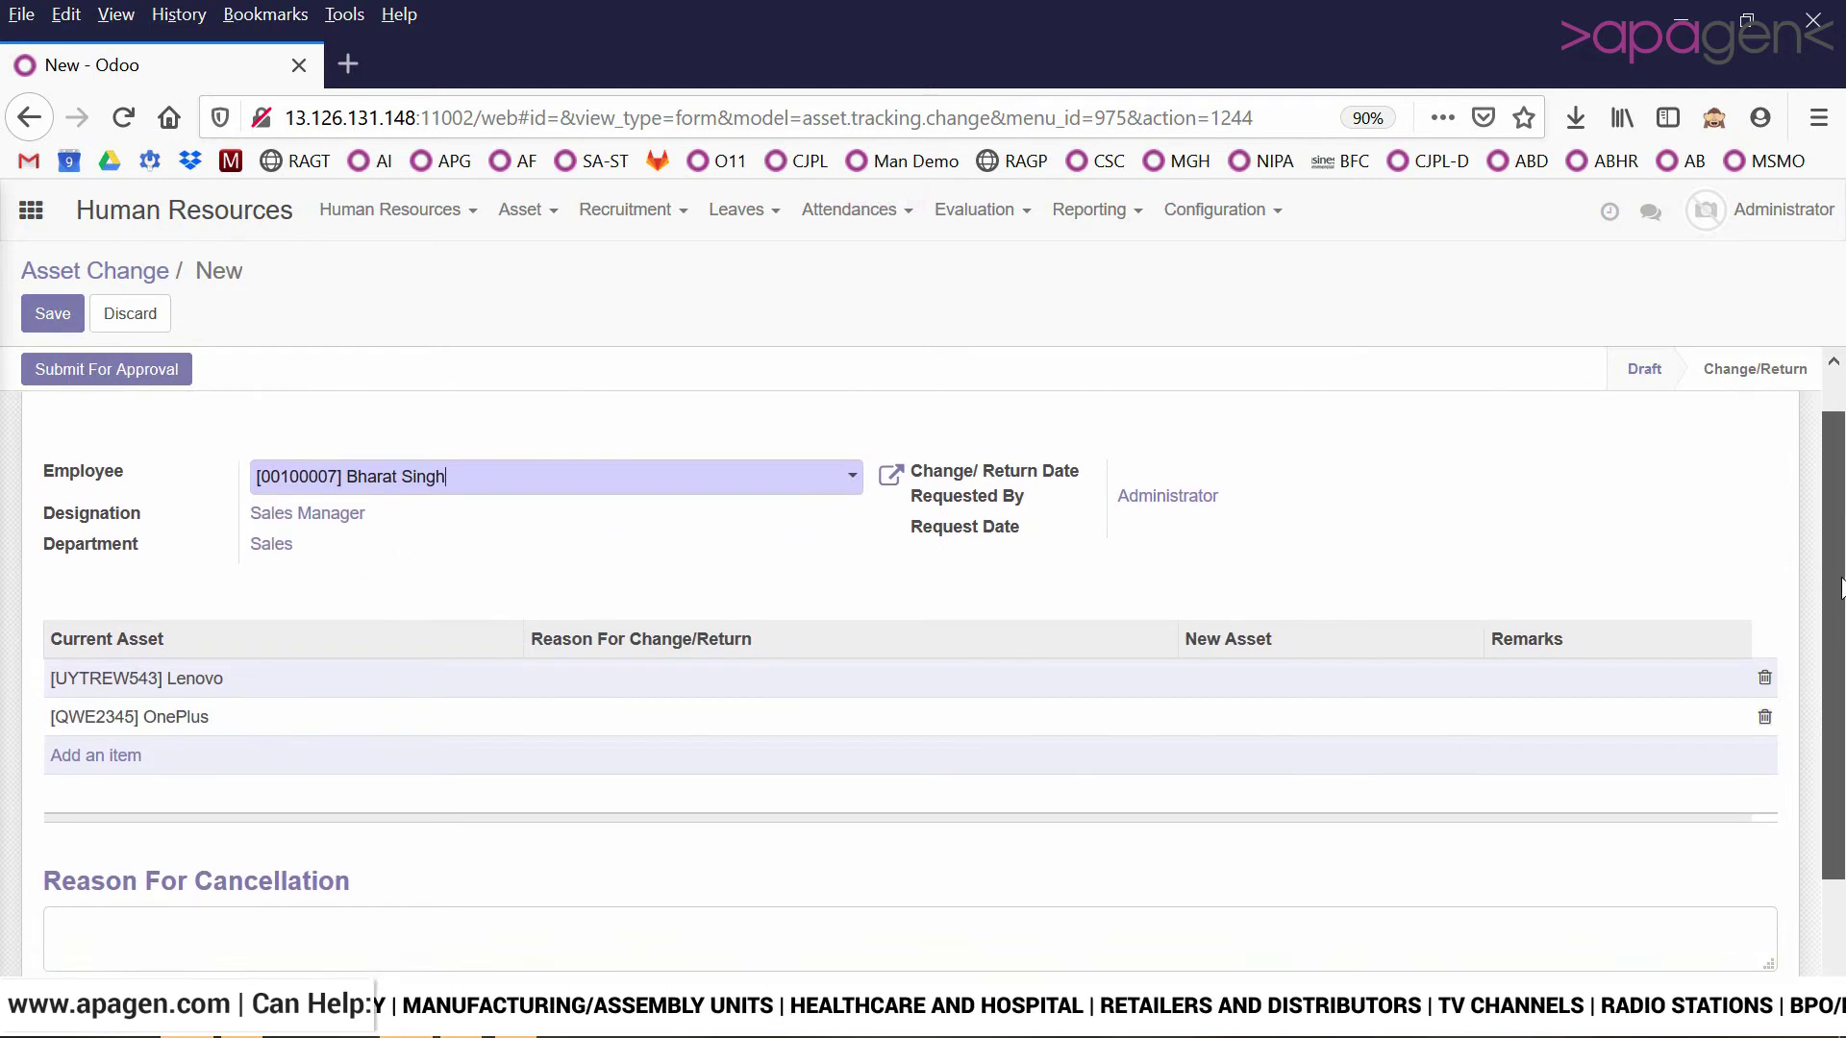
Step: Enter 'Exit' as the Lenovo line's reason for change/return
click(664, 576)
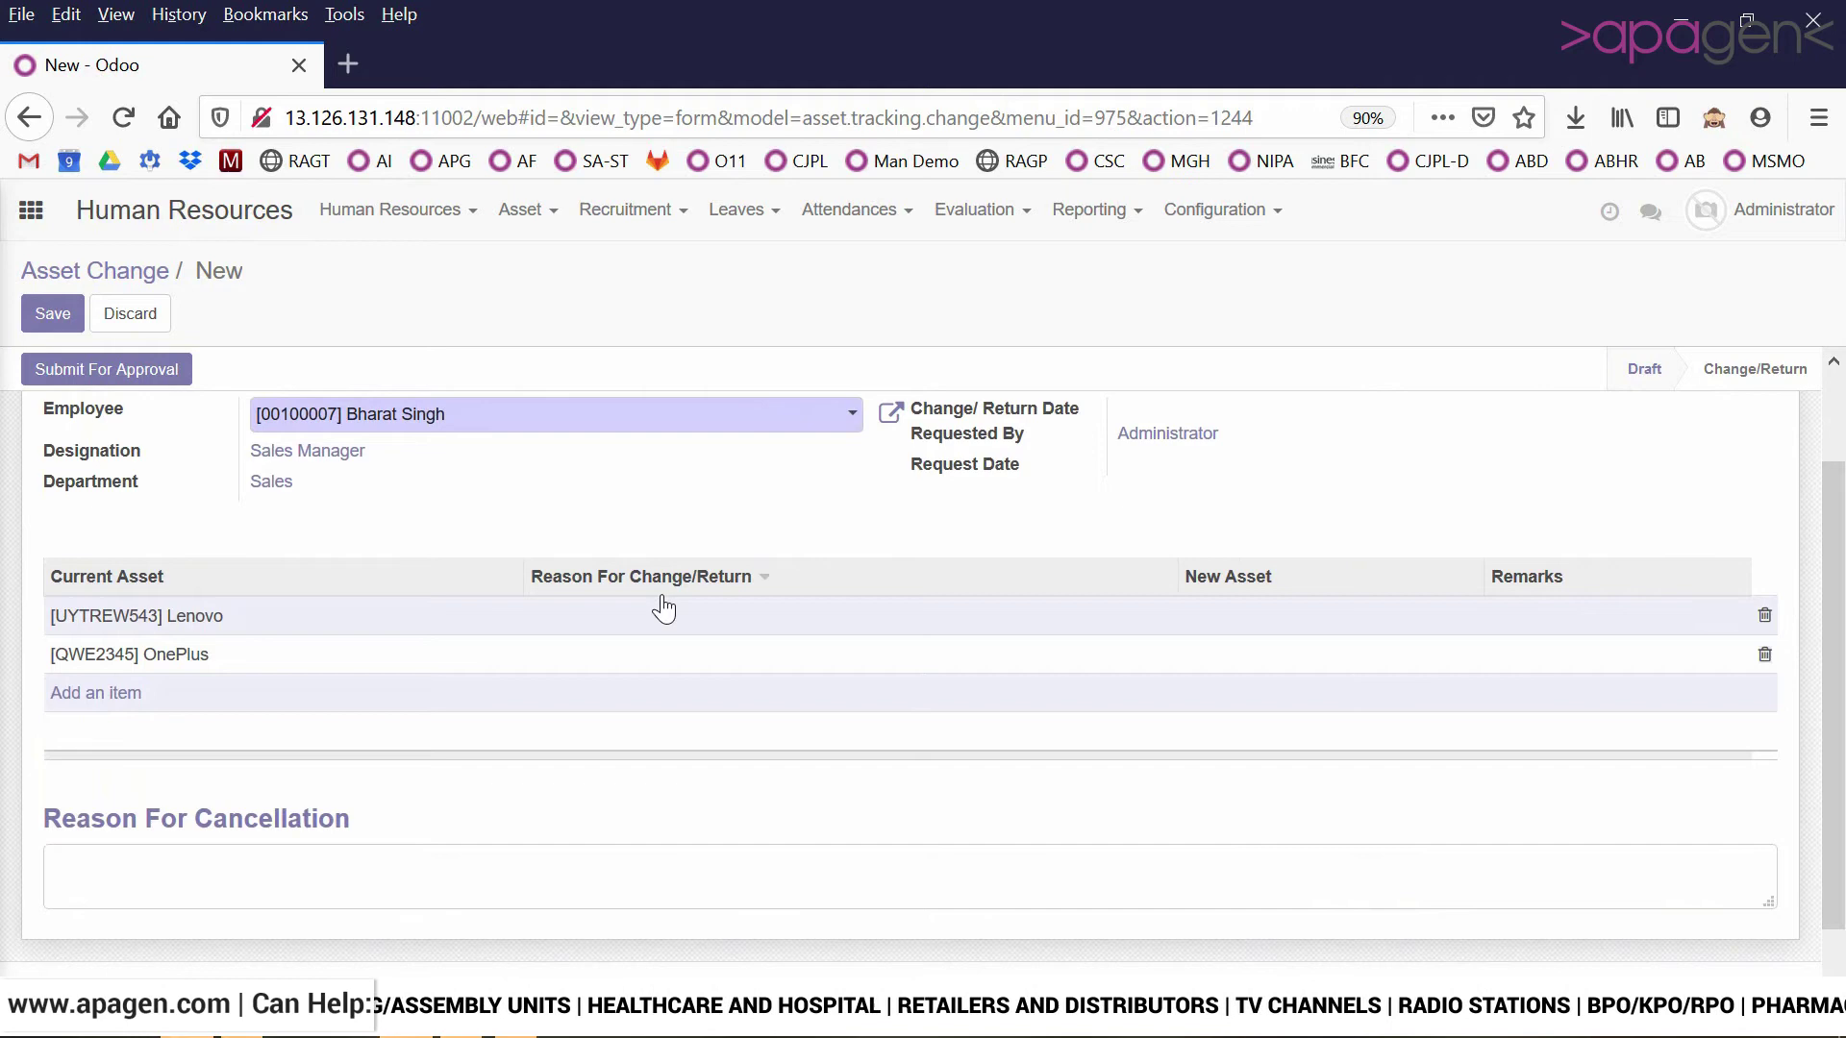
click(661, 620)
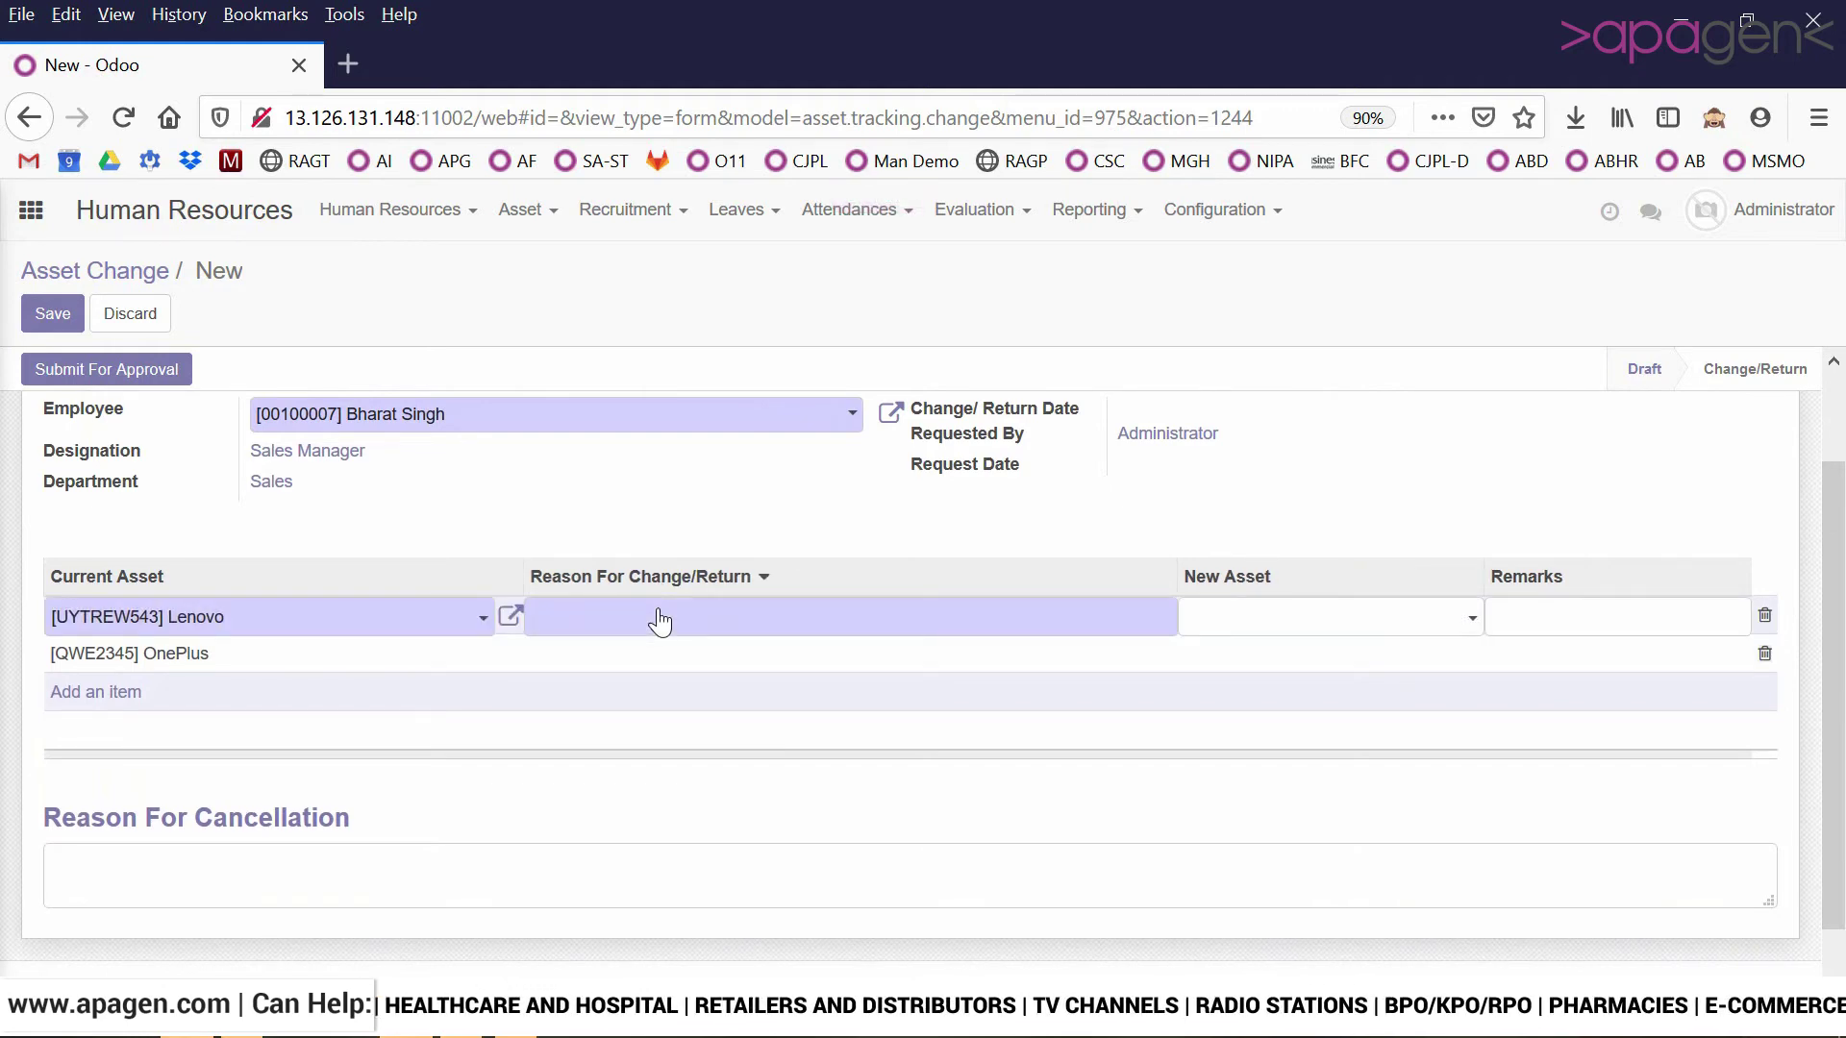
text(Exit)
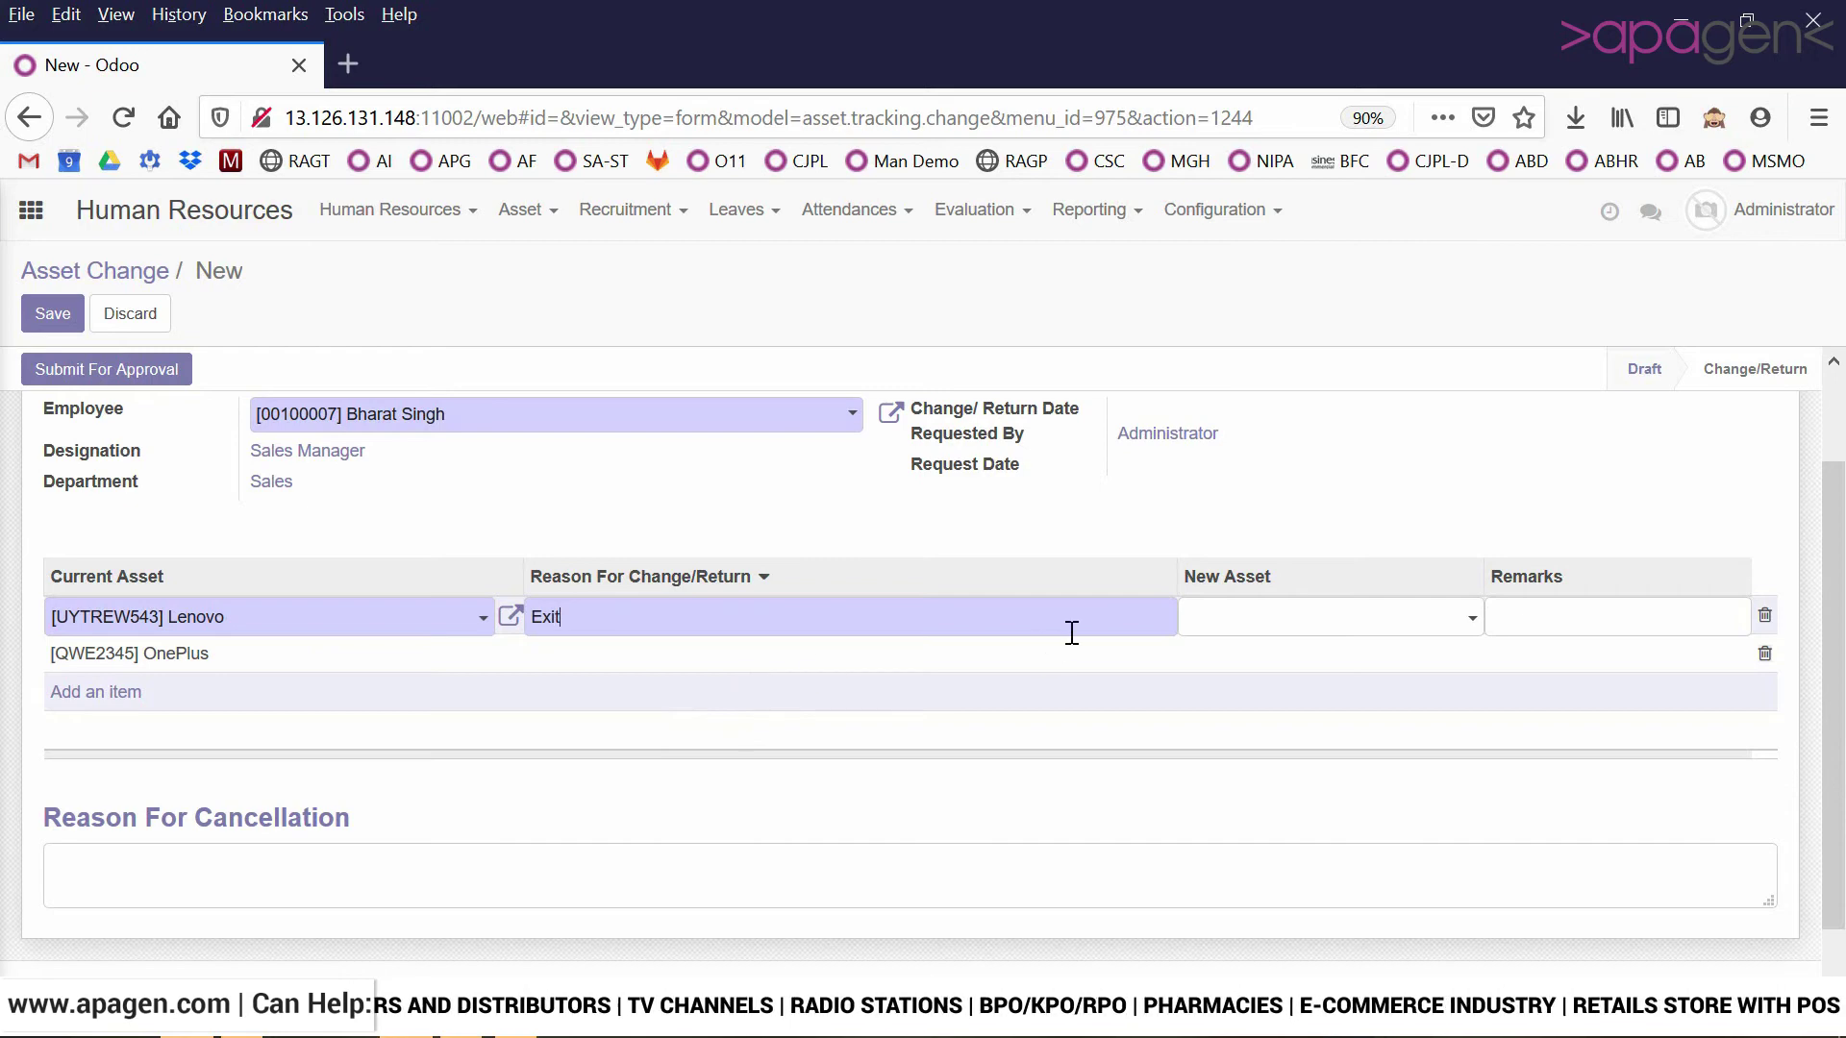
click(1351, 623)
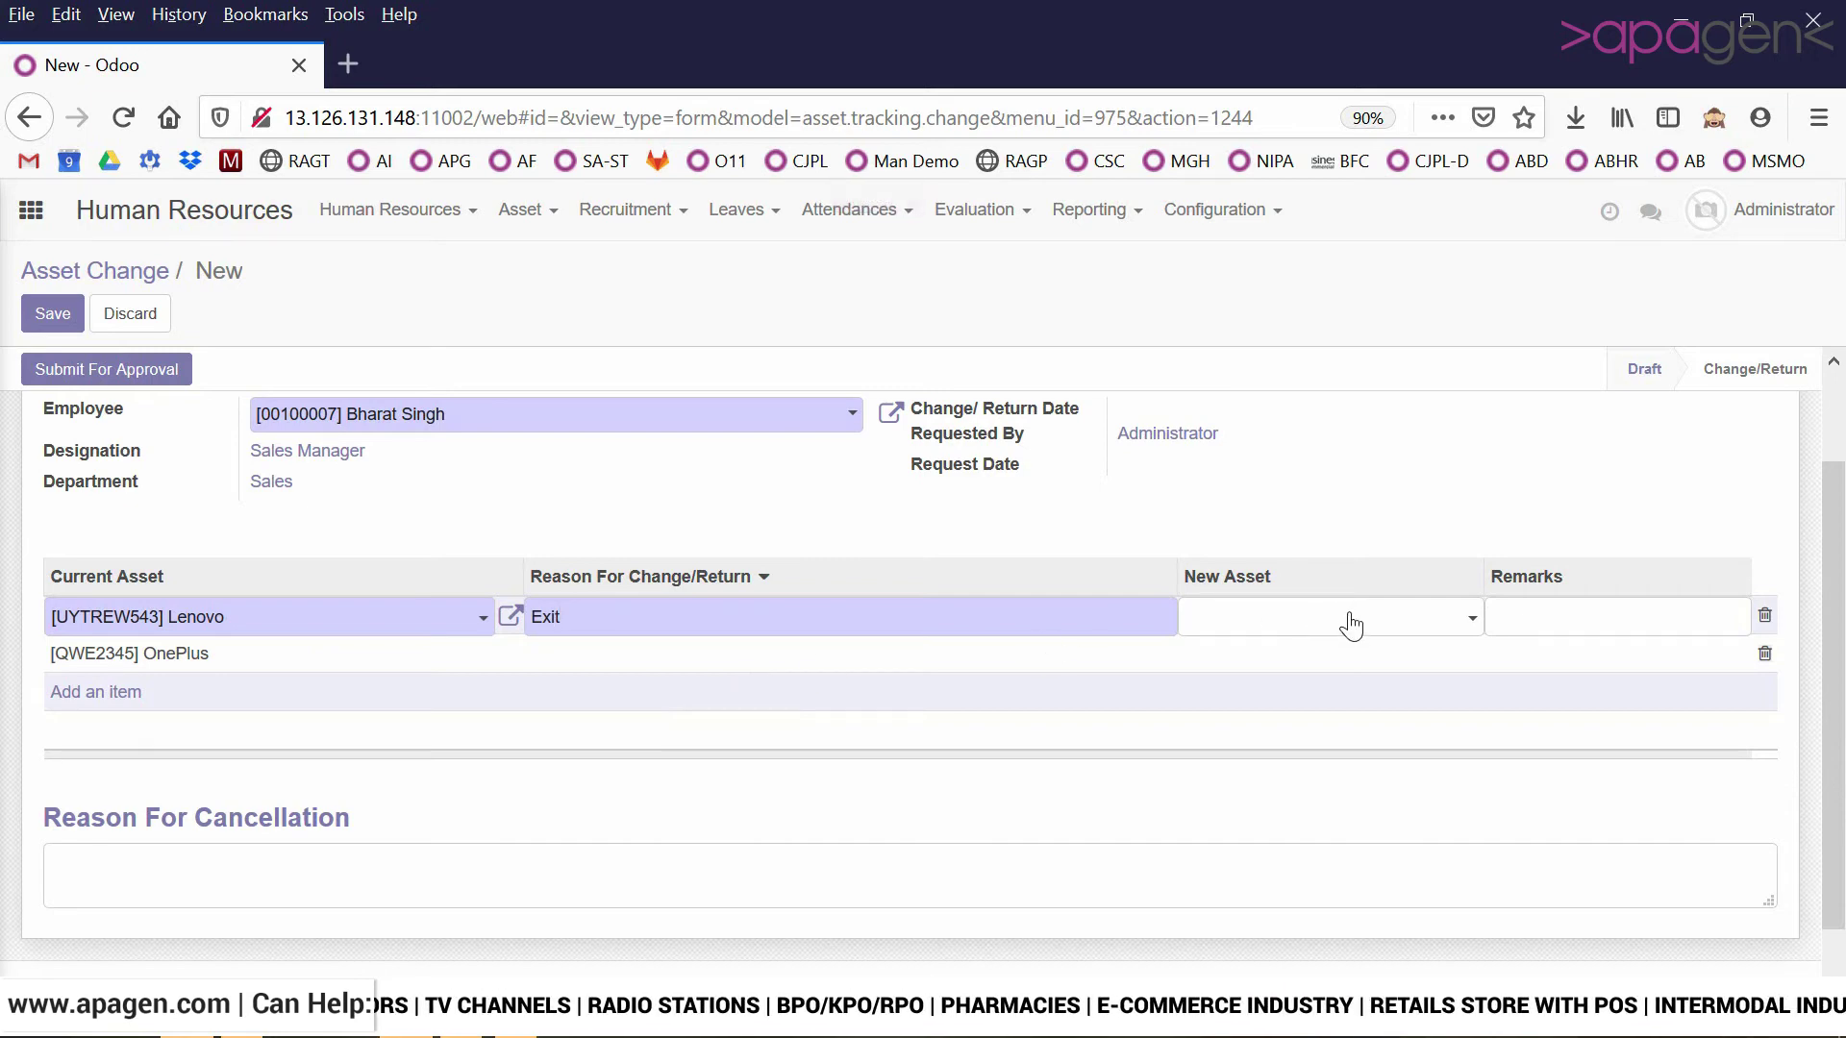
click(1394, 499)
scroll(1842, 625, up, 2)
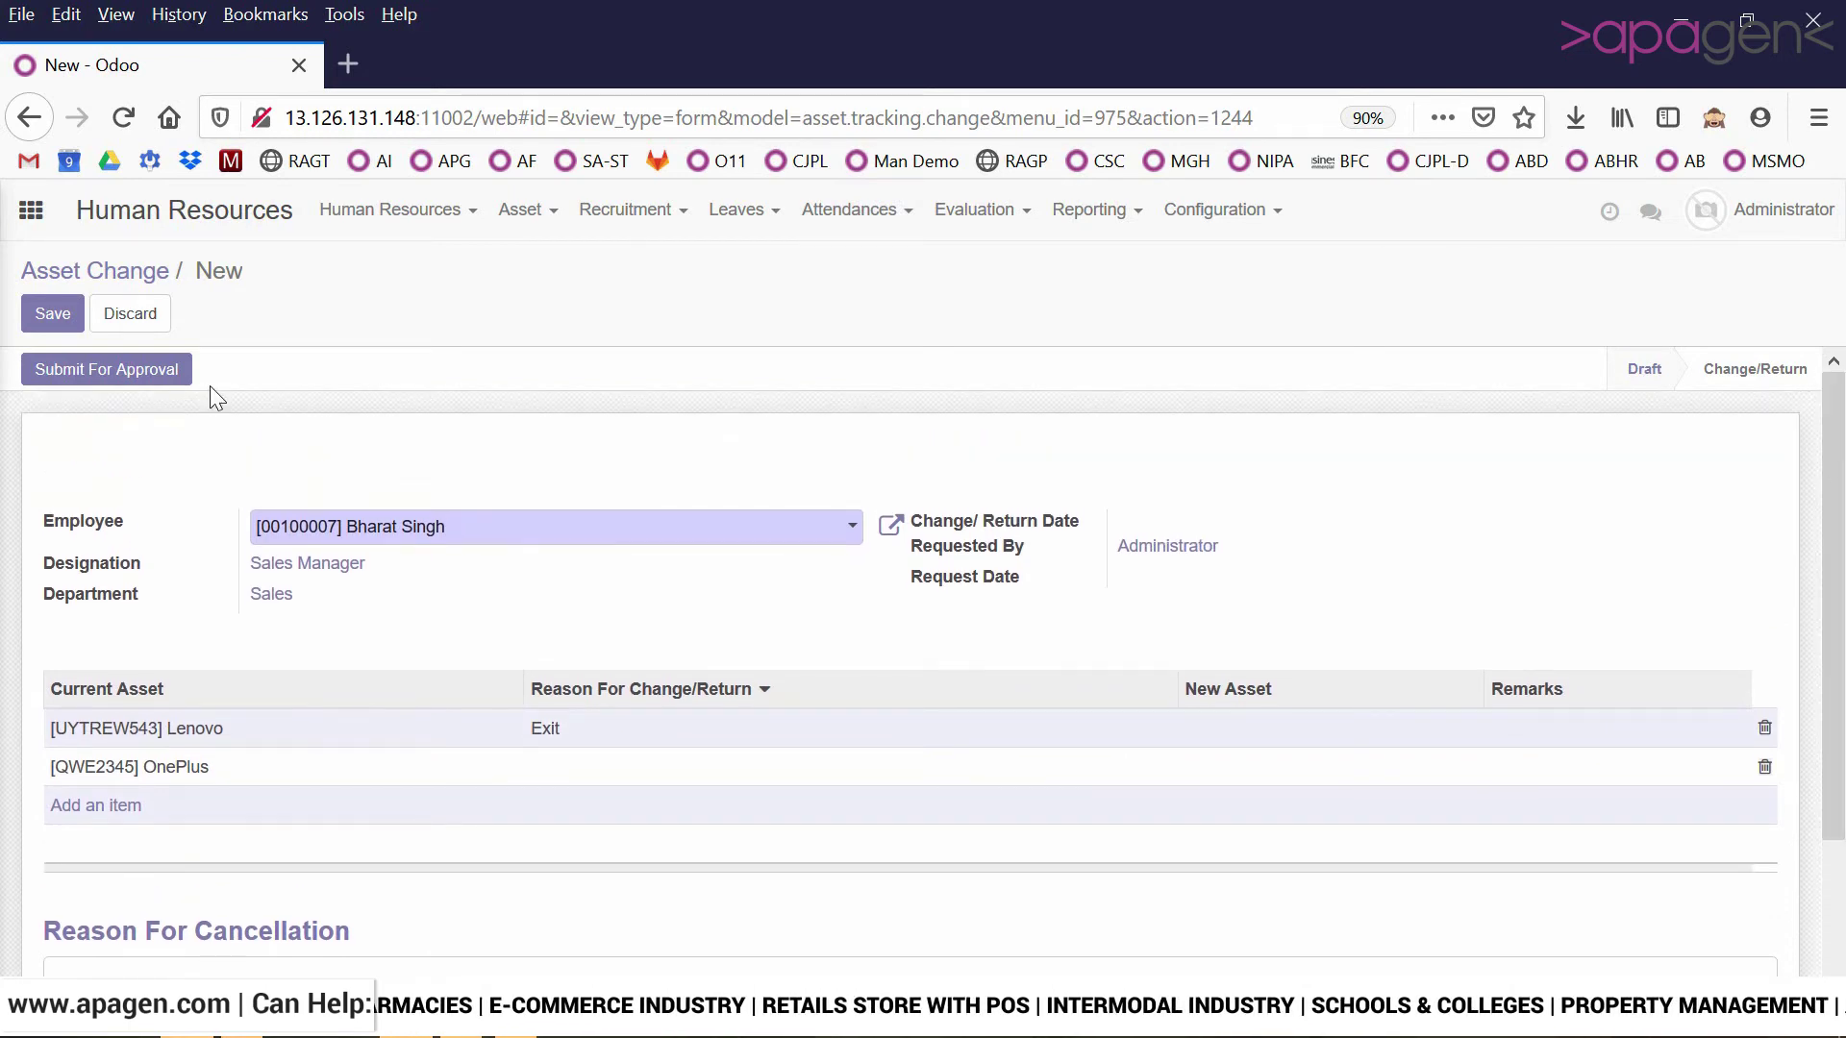
Step: Submit, approve and process change request ACL000002, putting the Lenovo and OnePlus on Hold
click(67, 380)
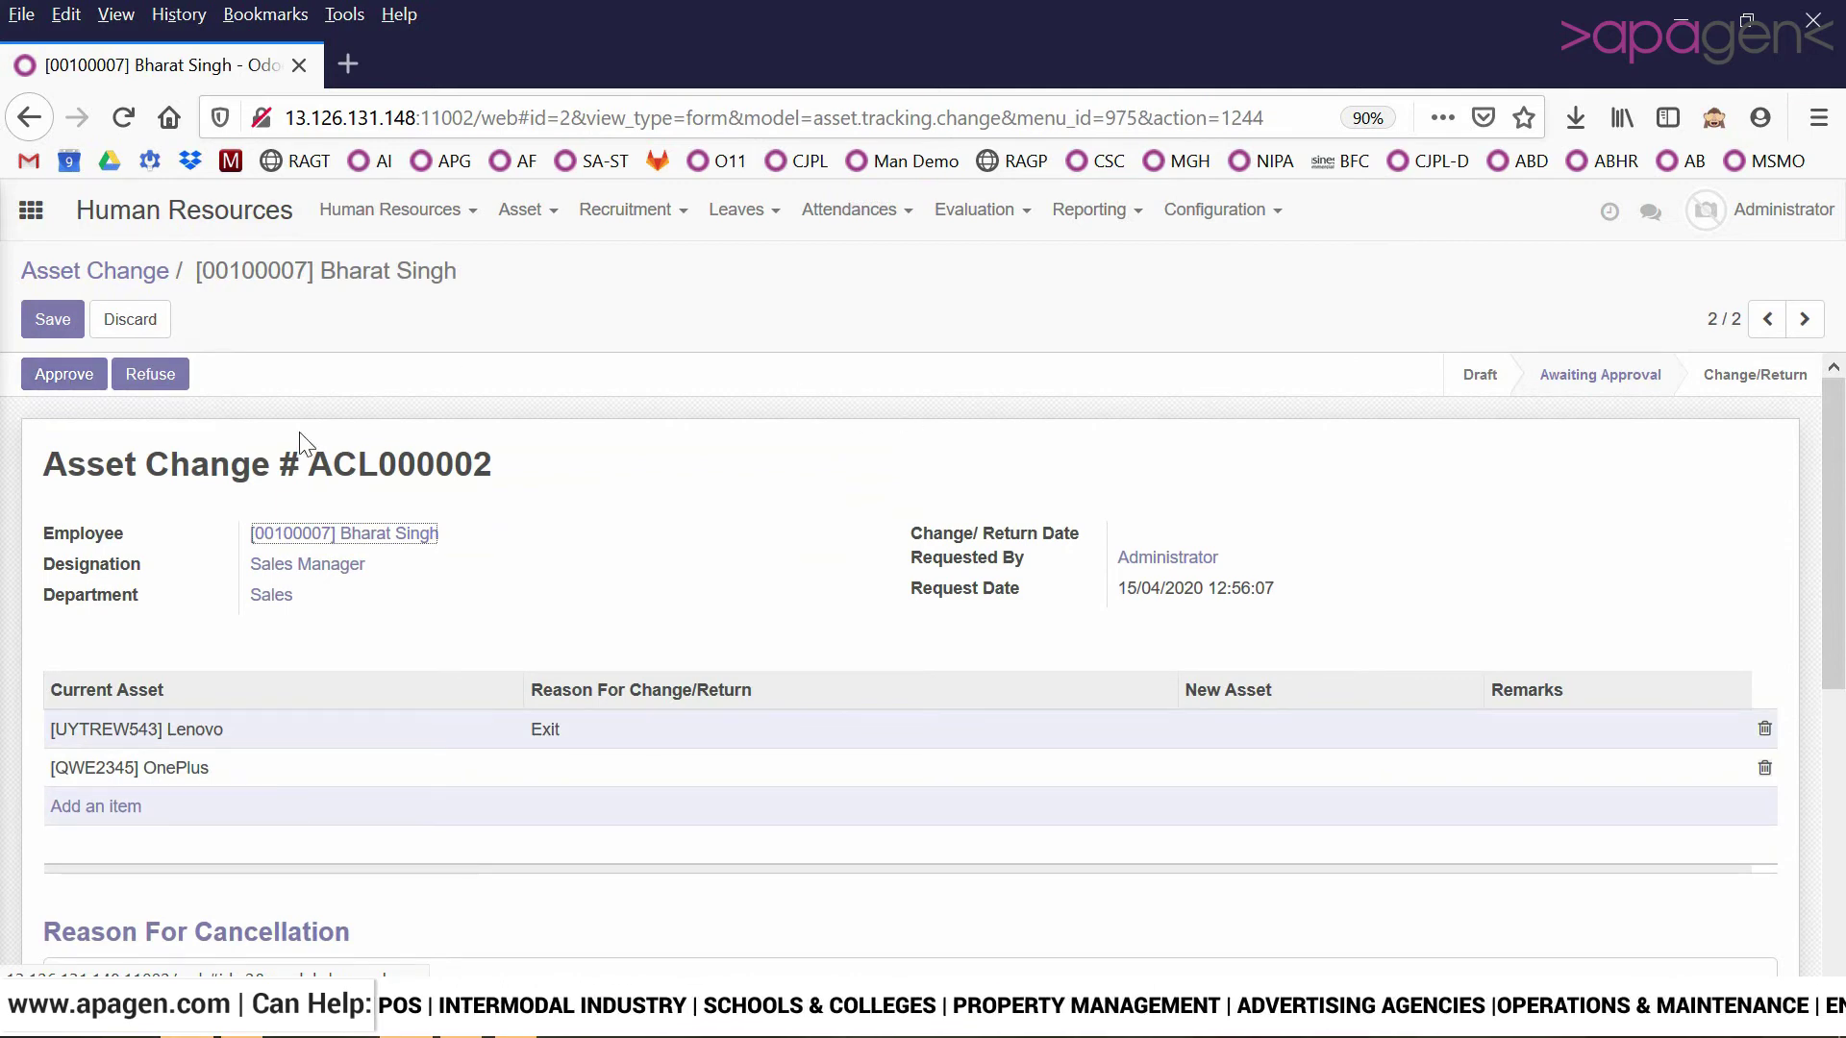
click(67, 377)
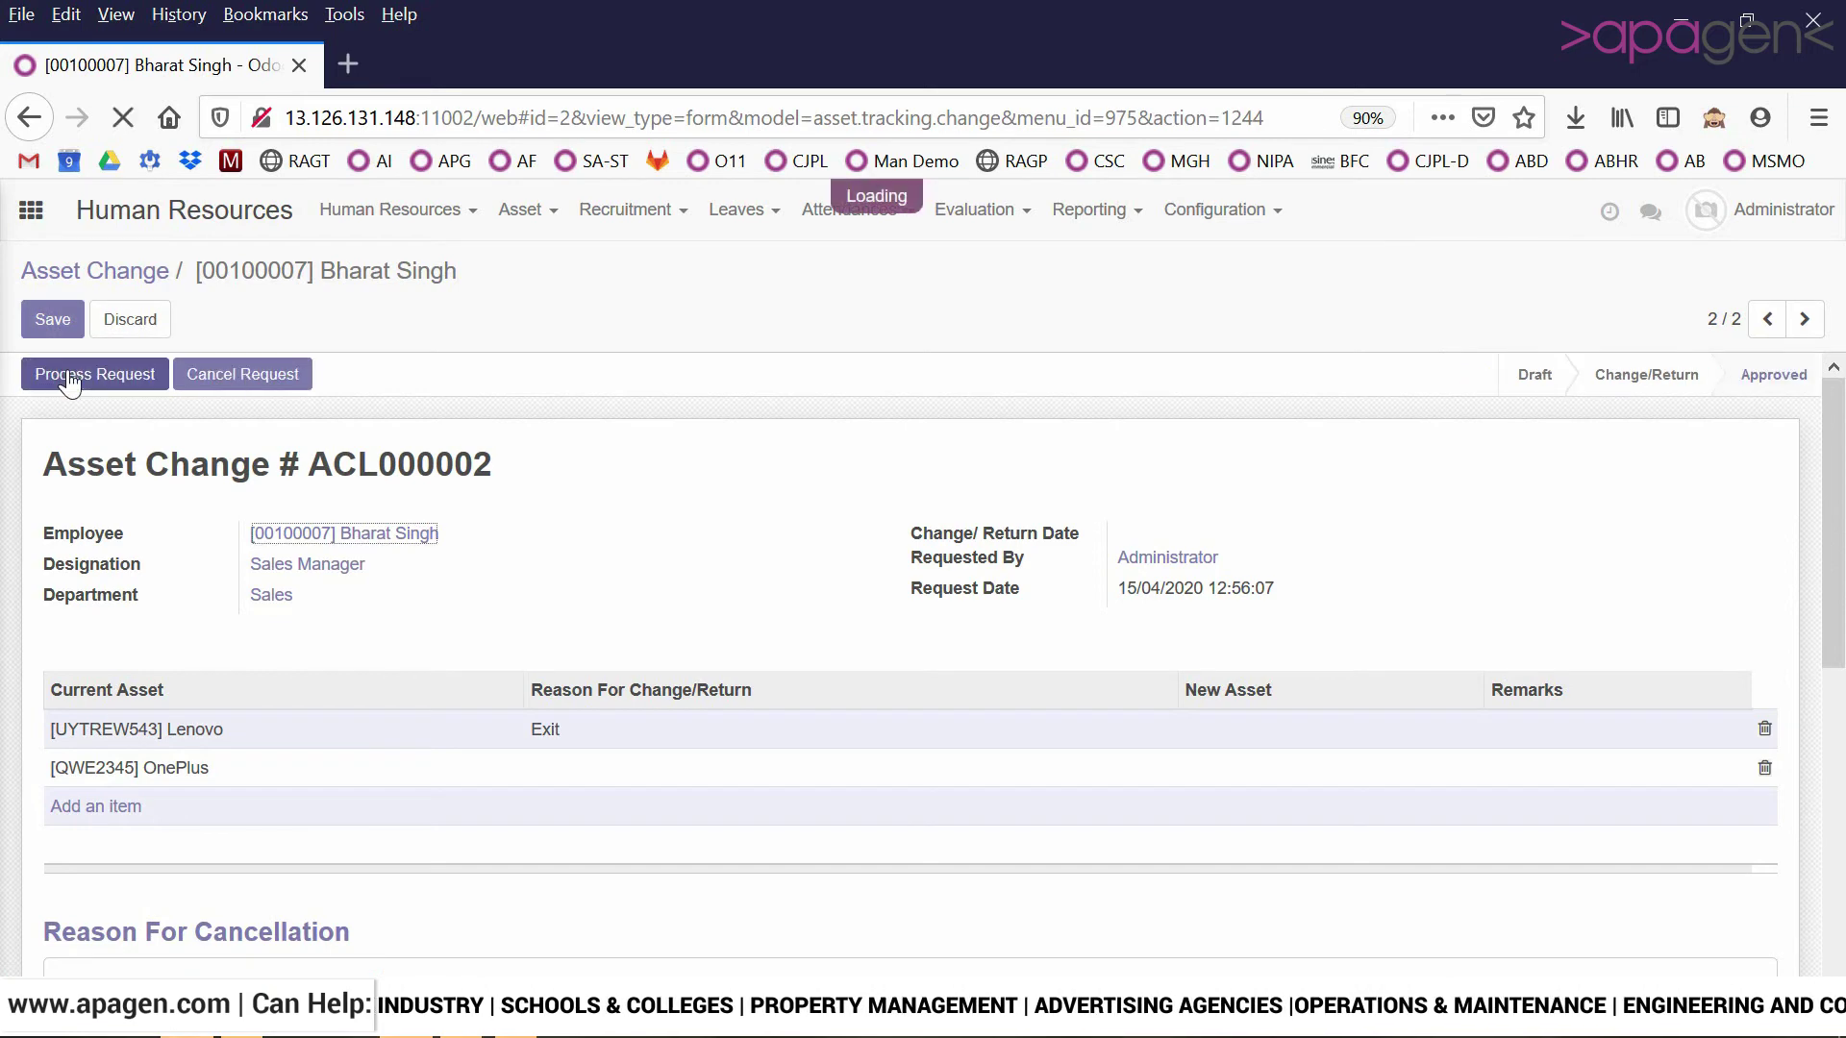
click(68, 376)
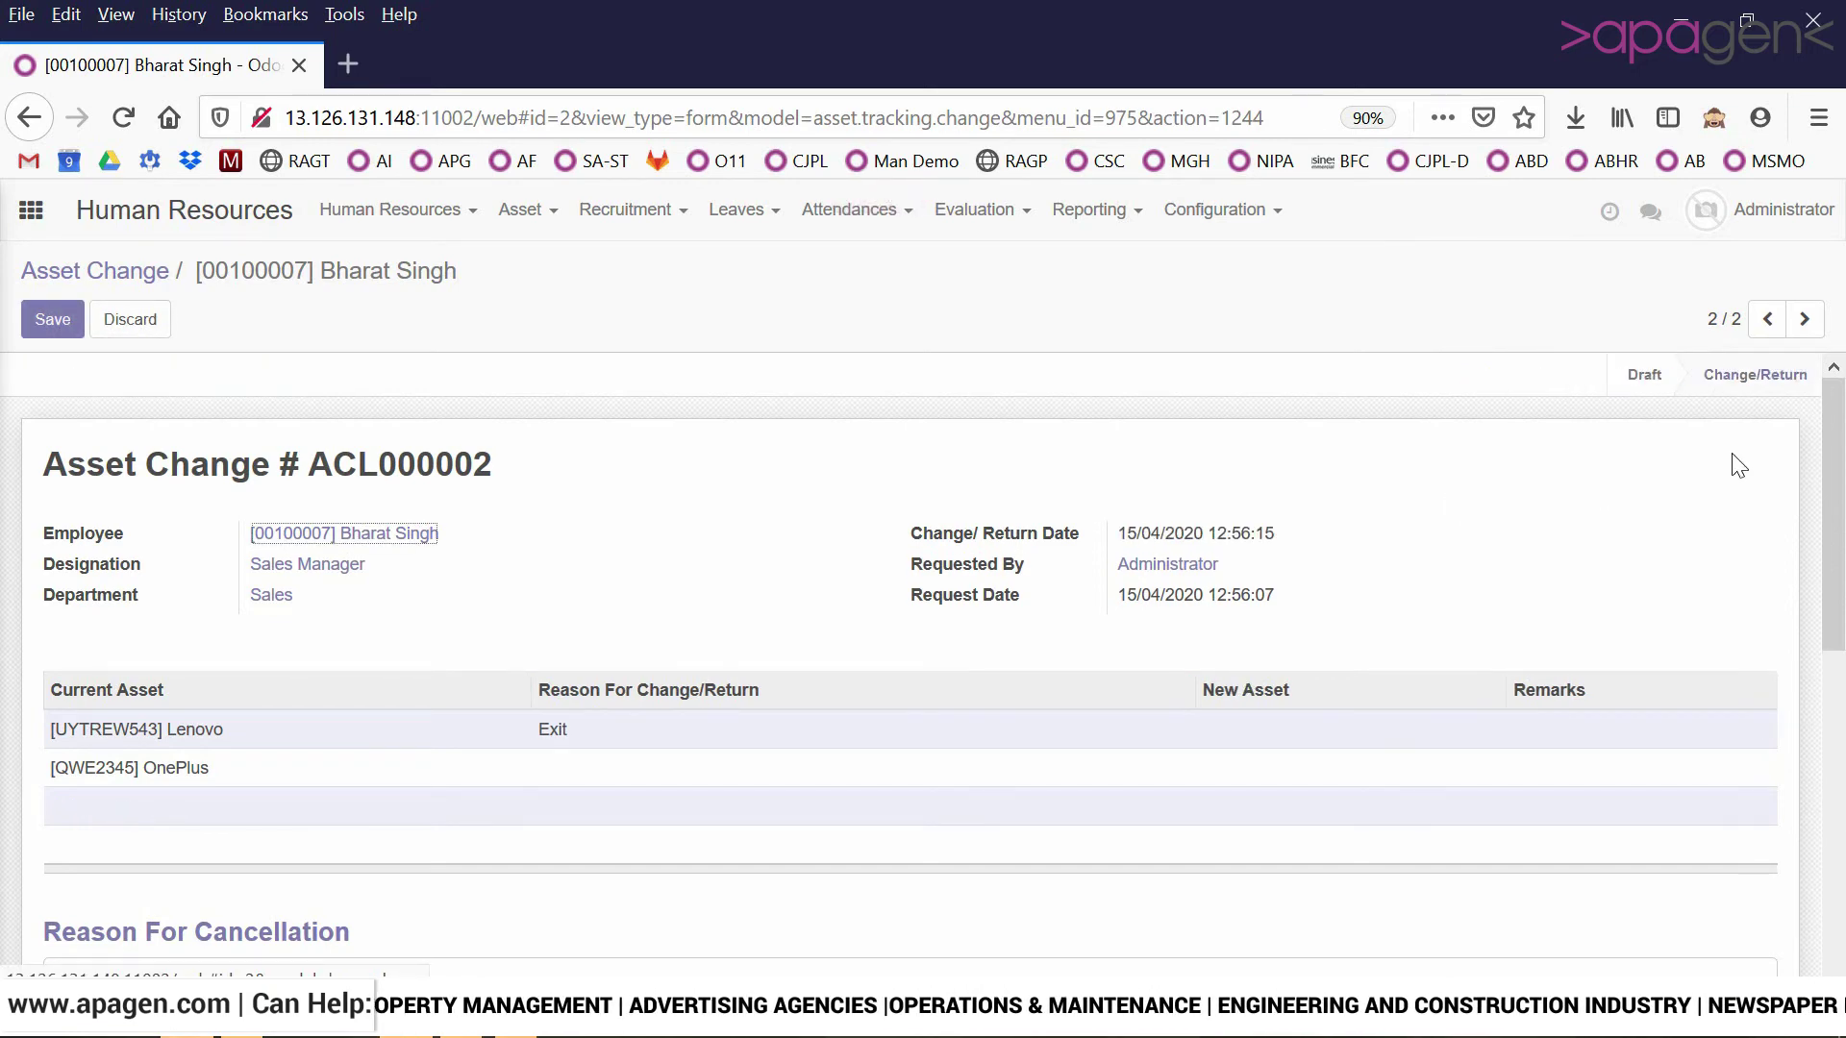
mouse_move(1833, 462)
mouse_down()
mouse_move(1838, 711)
mouse_move(1838, 462)
mouse_up()
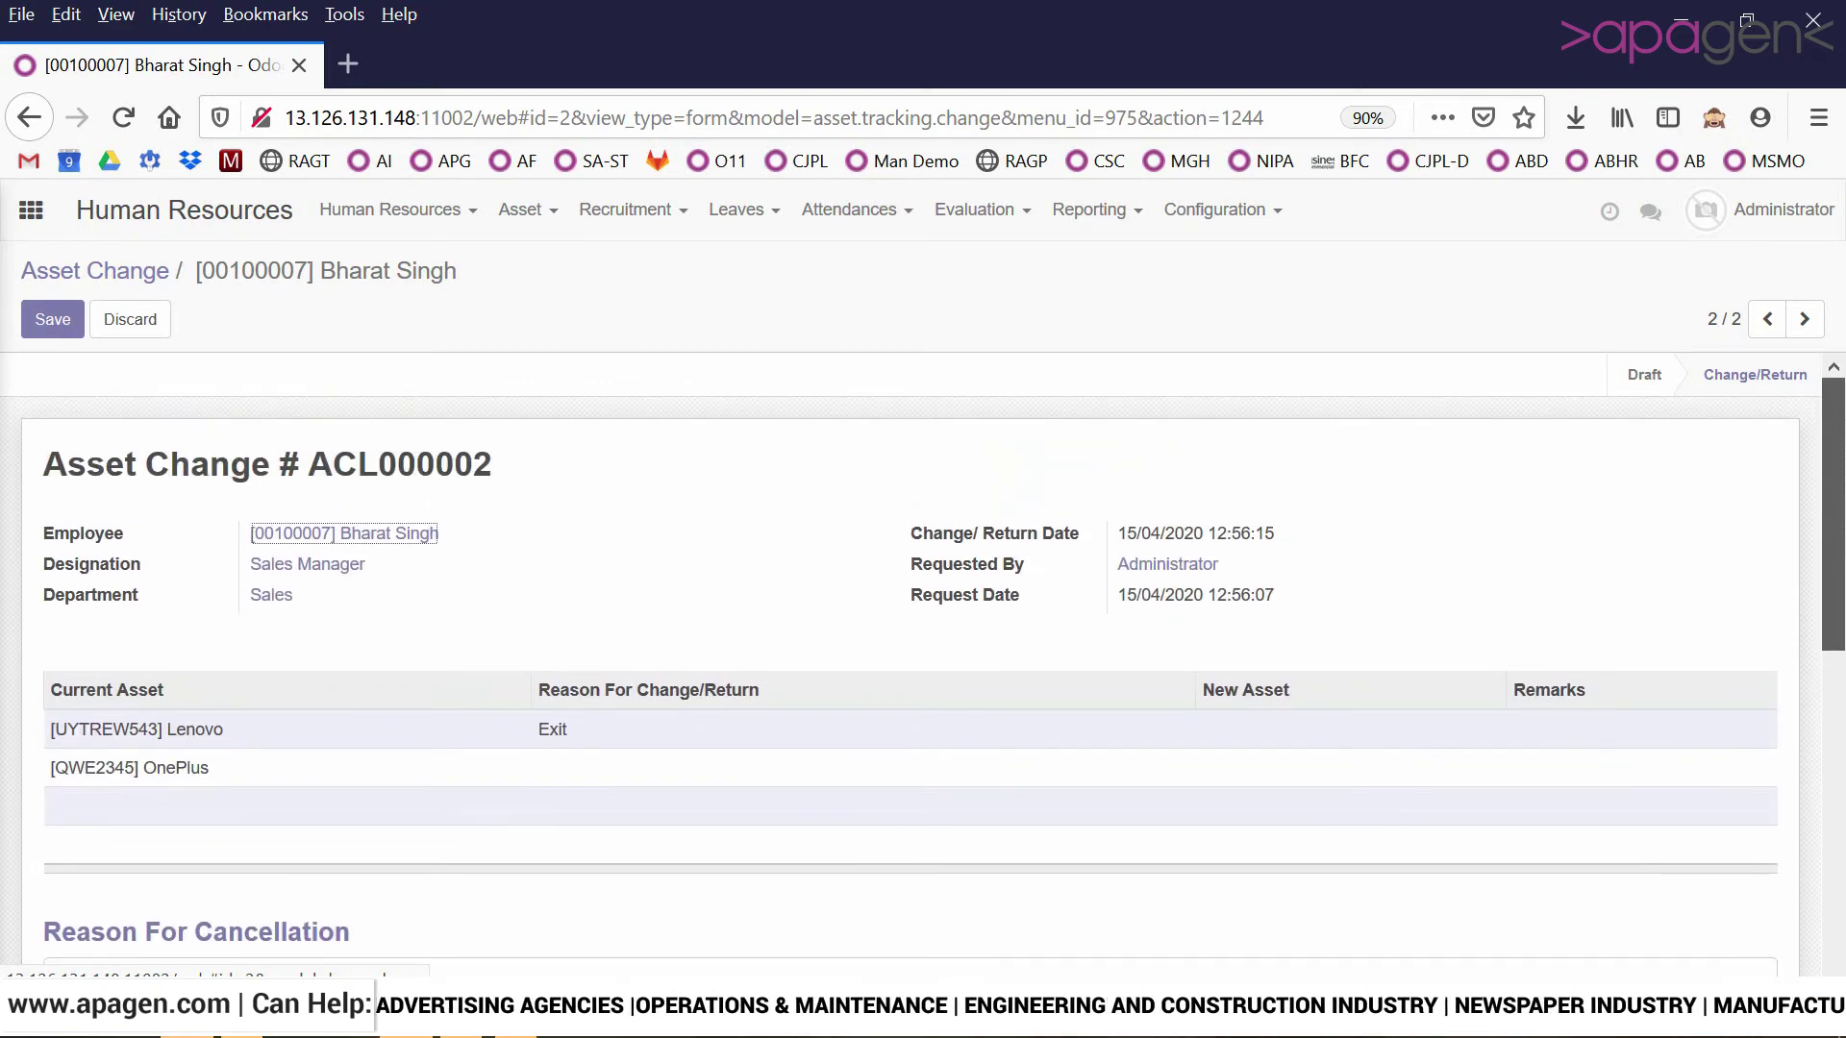
click(561, 227)
Step: Open the Lenovo UYTREW543 asset and review its Changed movement entry
click(569, 302)
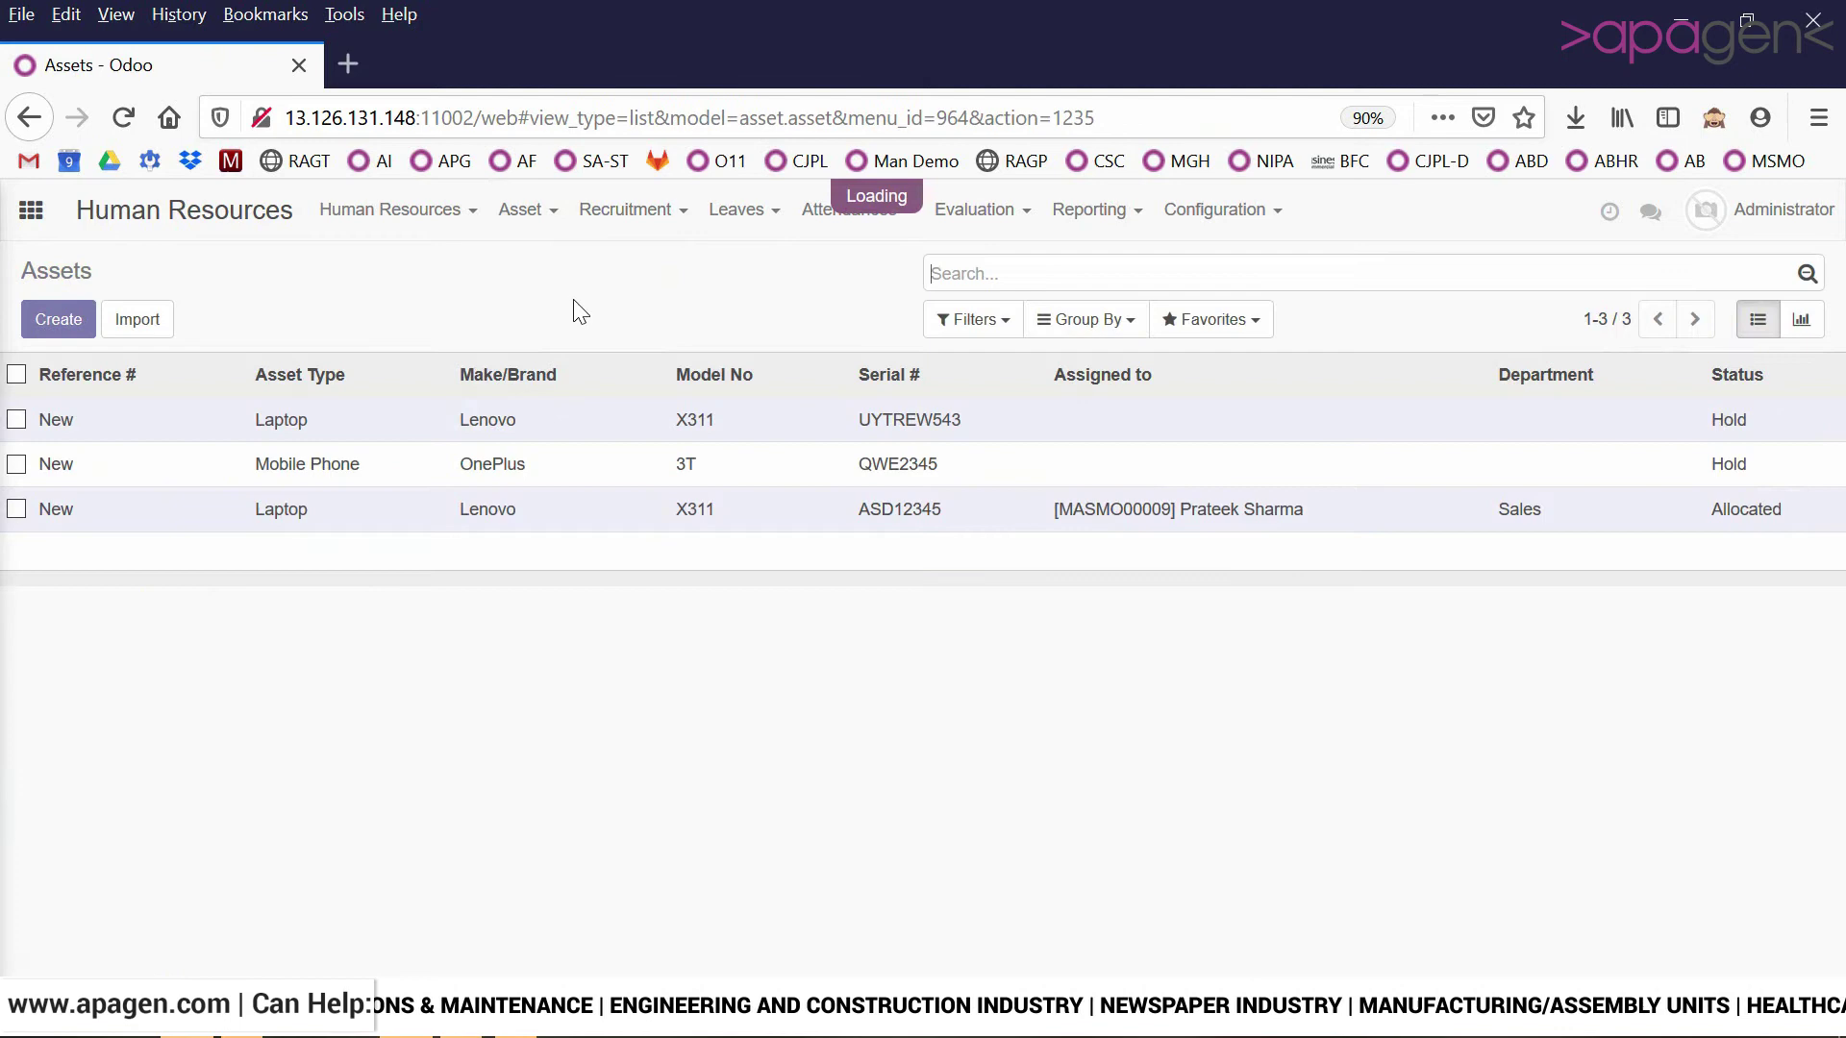
click(592, 424)
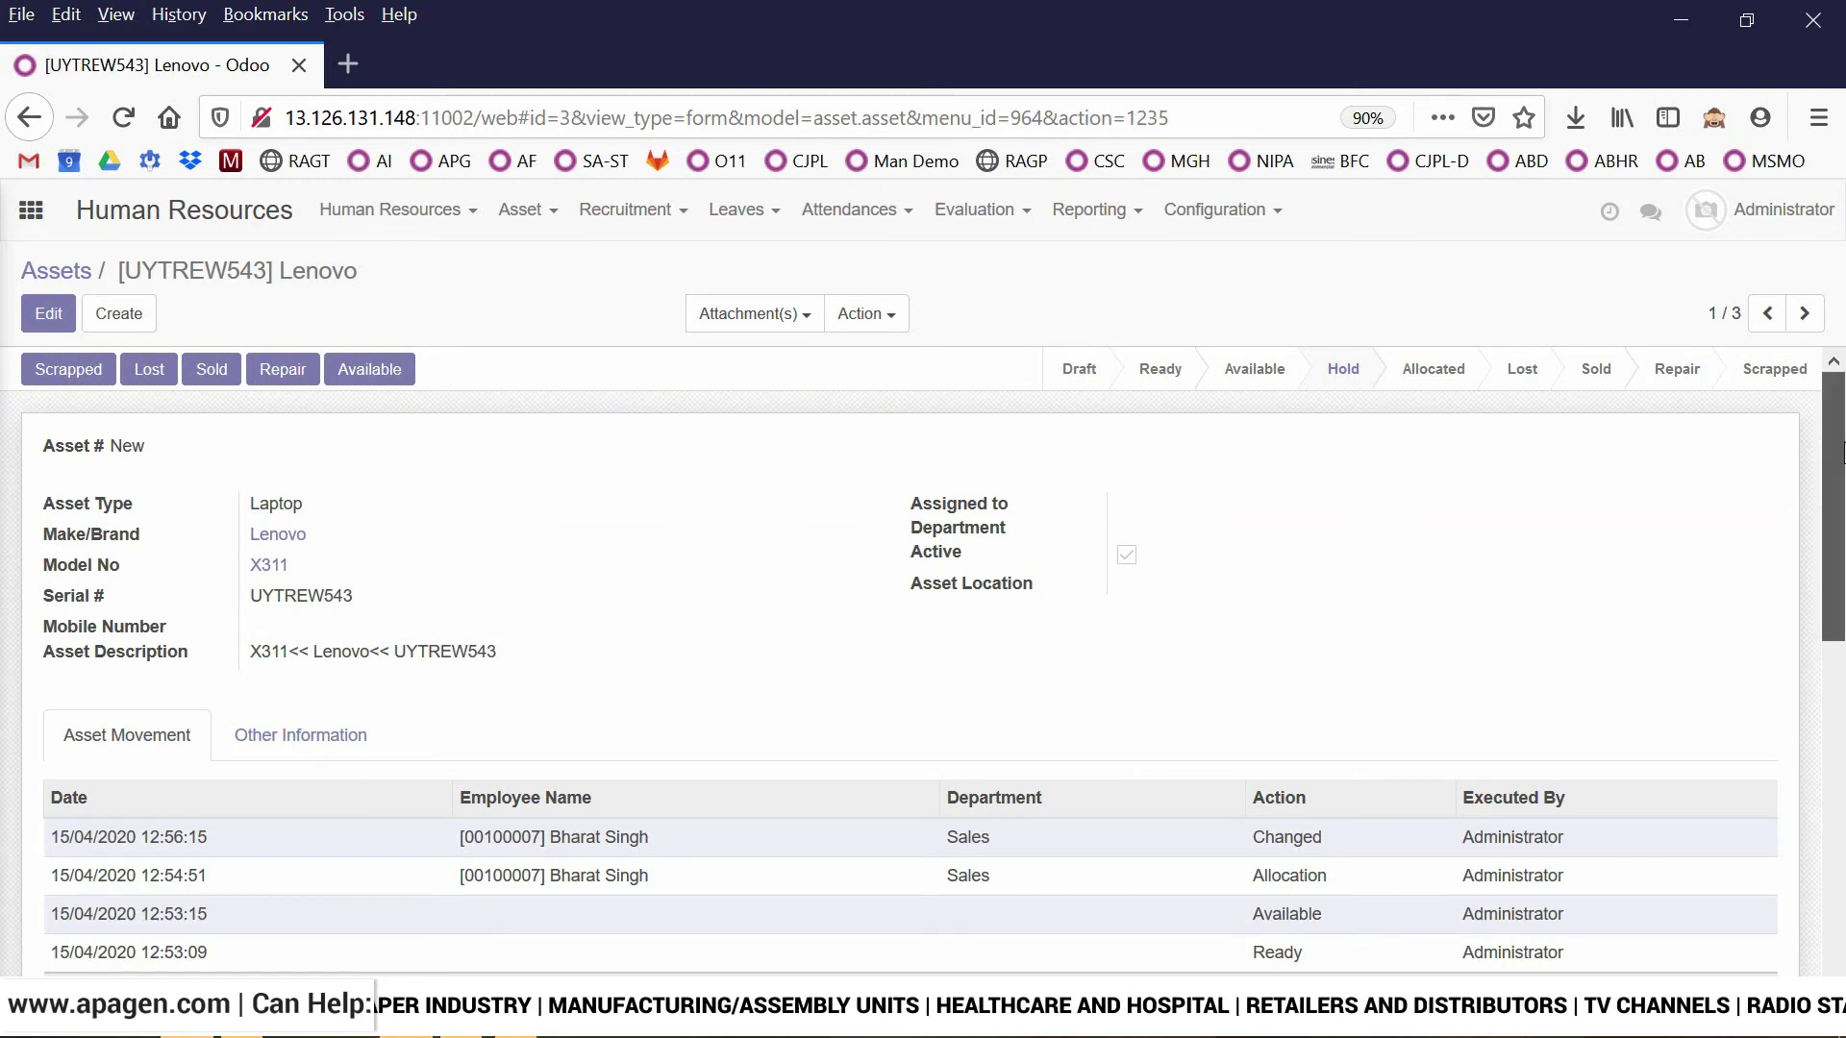
drag(1838, 444, 1840, 548)
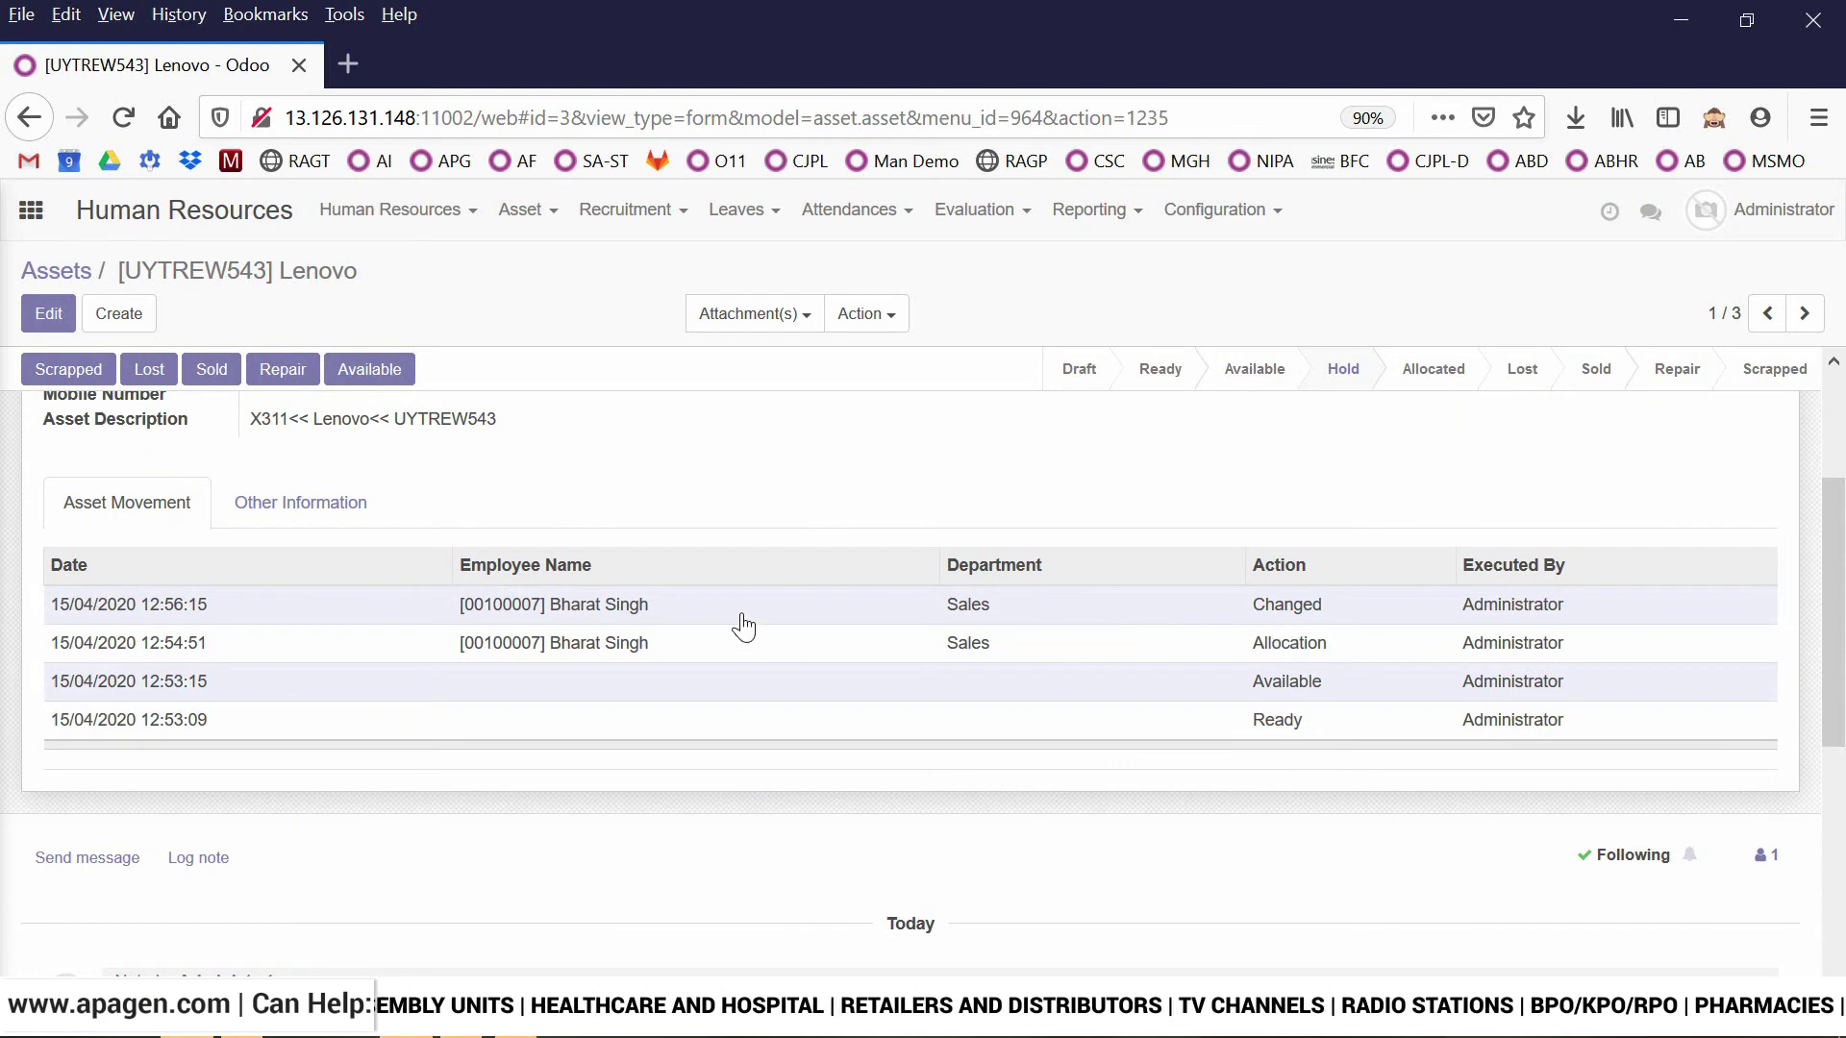
scroll(1356, 616, up, 3)
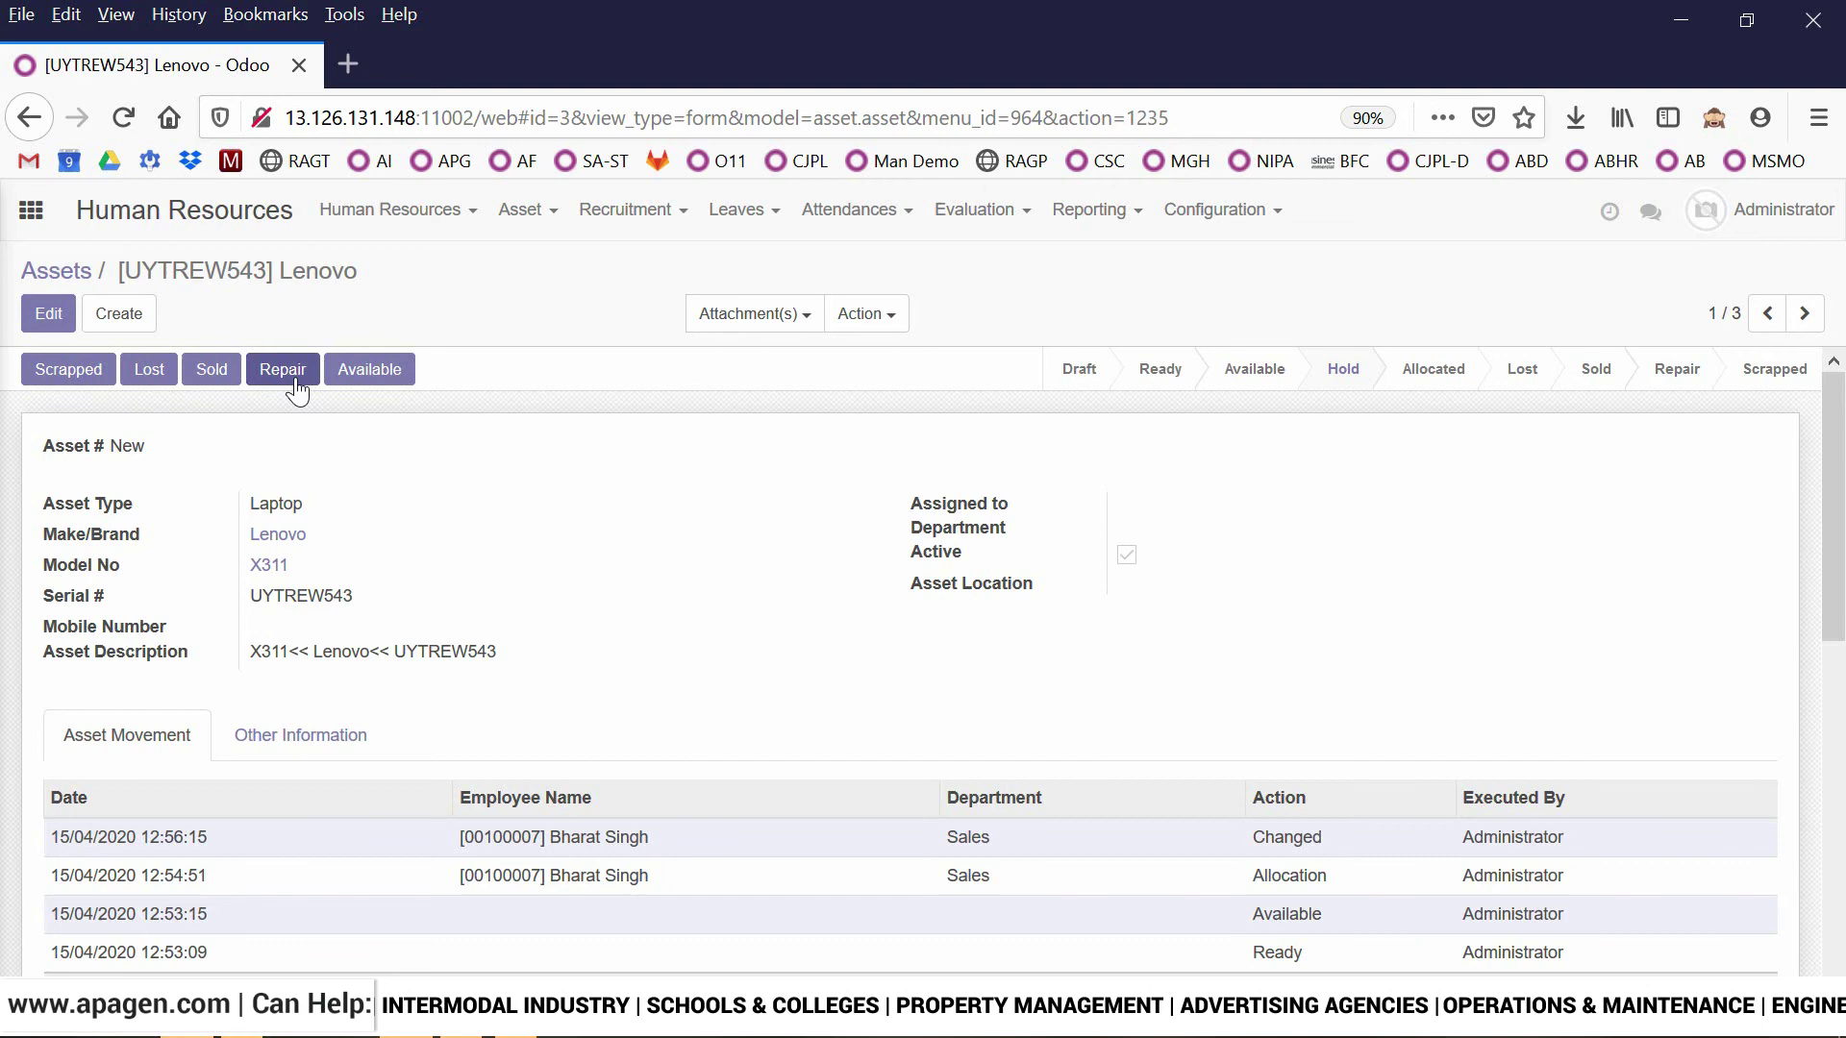
Step: Return the Lenovo UYTREW543 laptop to the Available stage
click(371, 375)
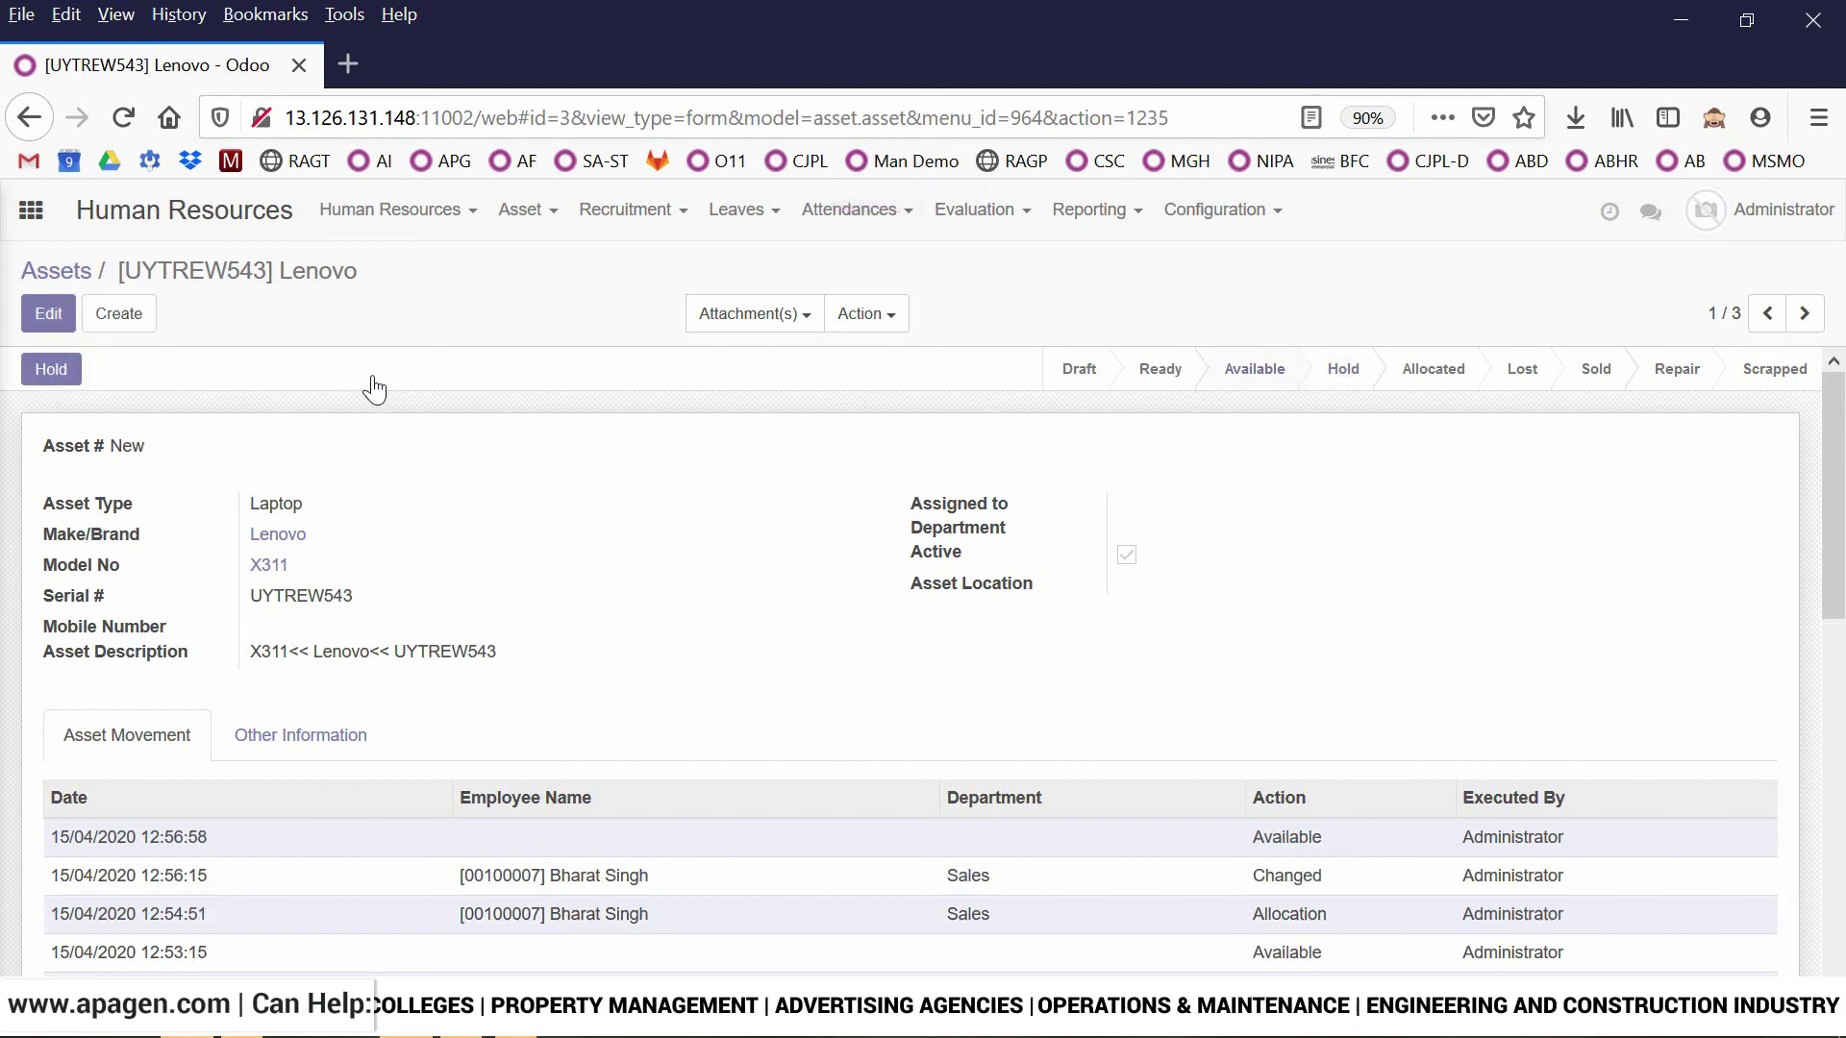